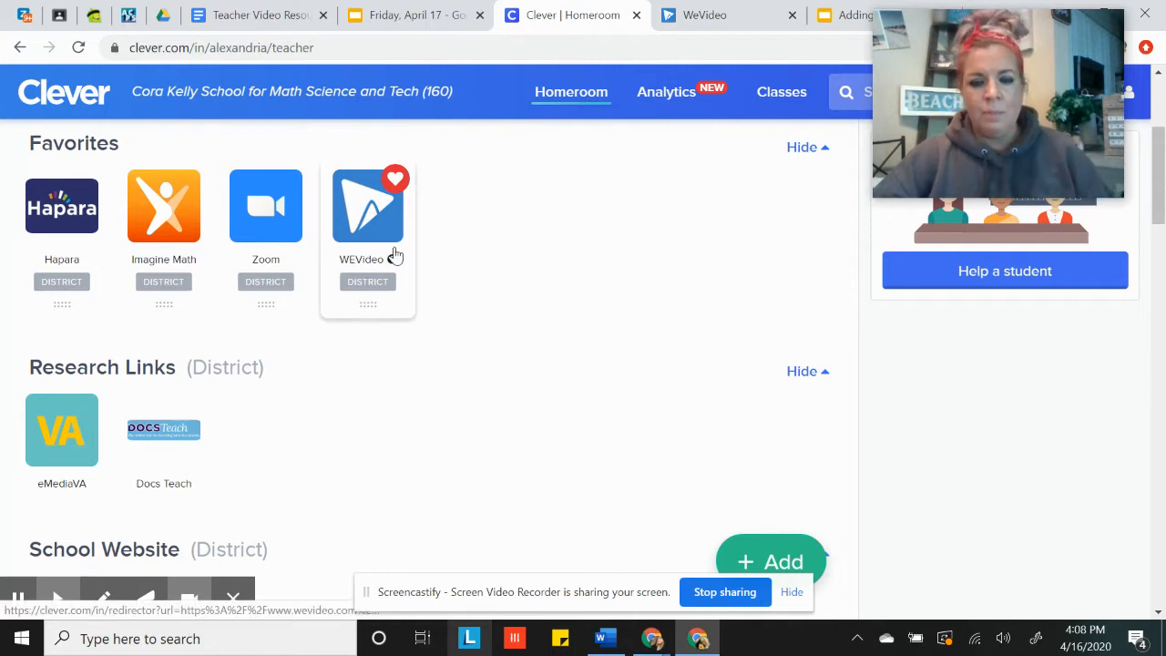
# Switch to WeVideo and create a new project titled "Add Fractions Part 2 April 16"
pyautogui.click(403, 241)
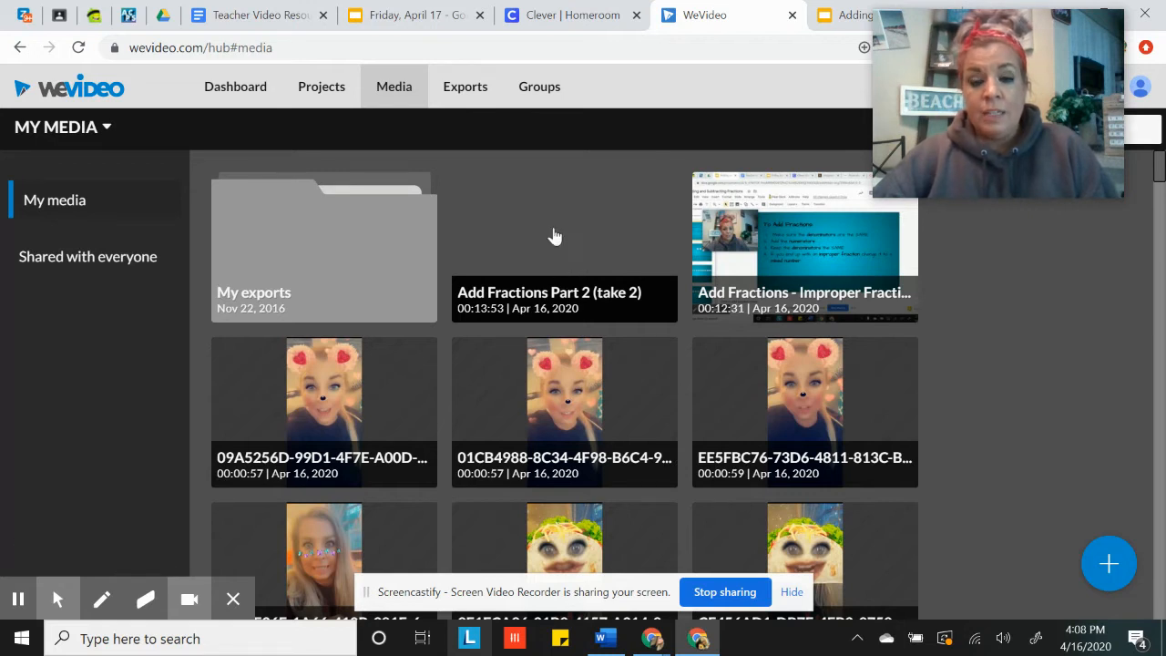
pyautogui.click(319, 91)
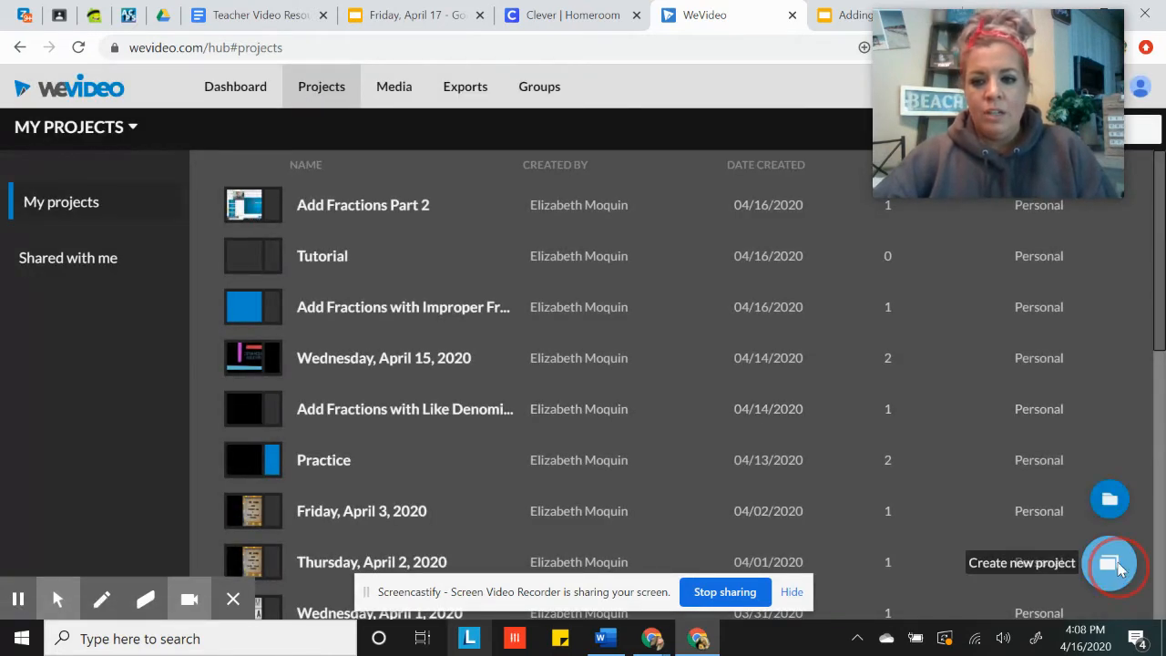
pyautogui.click(1113, 567)
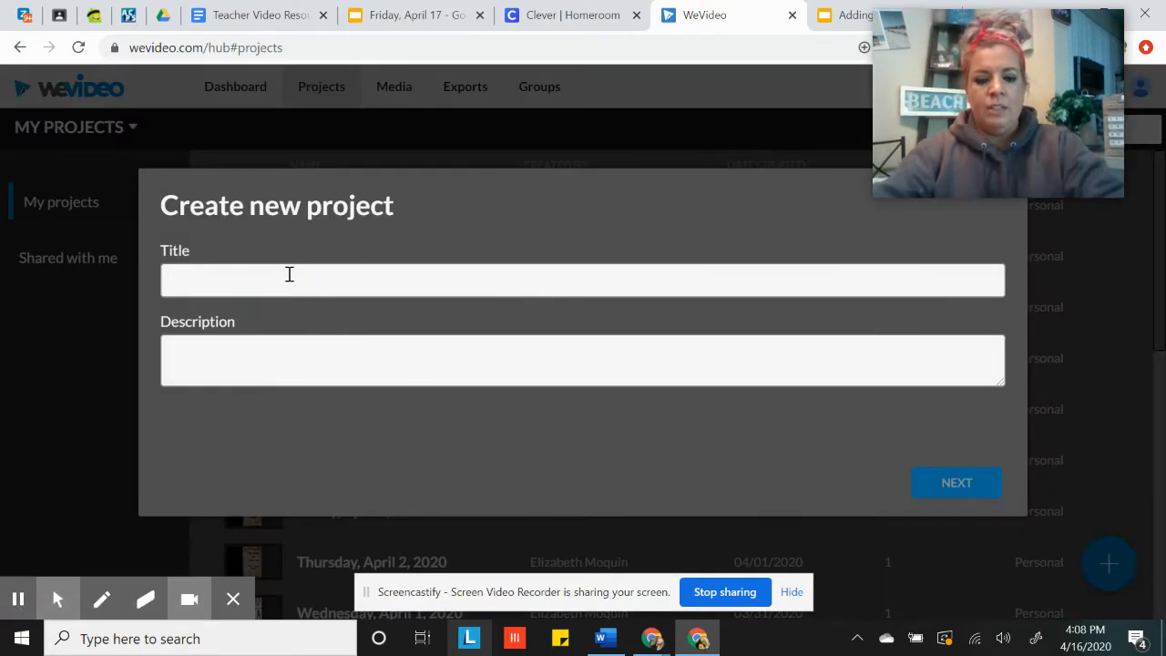
pyautogui.write('Add Frac')
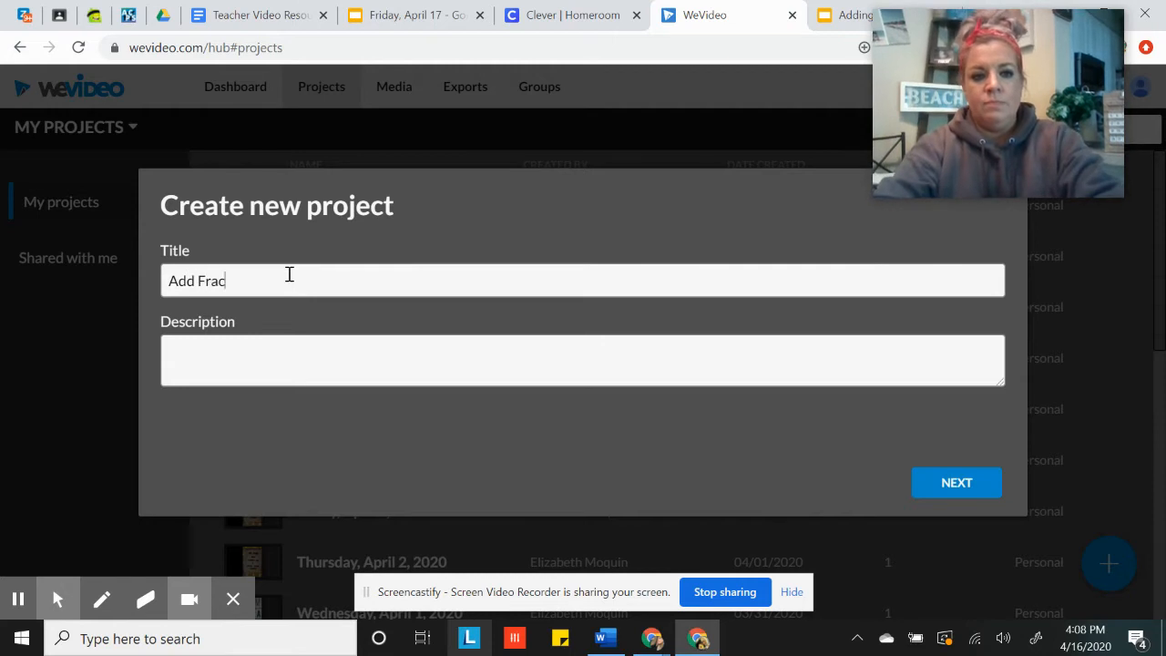
pyautogui.write('tions Part 2')
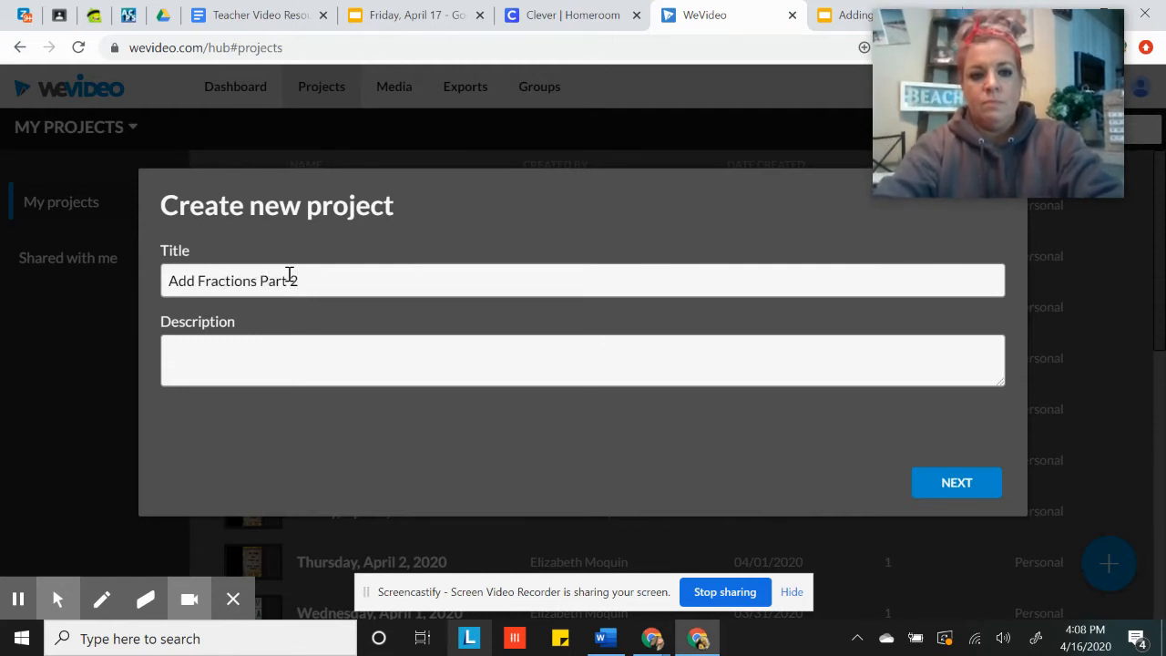
pyautogui.write(' April')
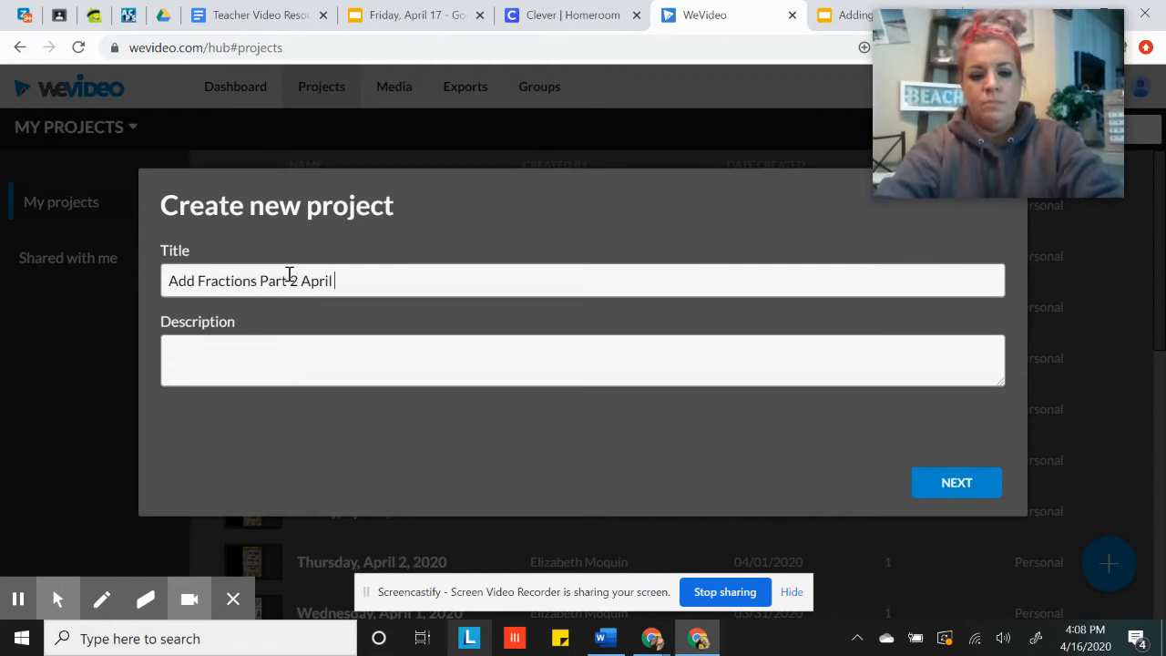
pyautogui.write(' 16')
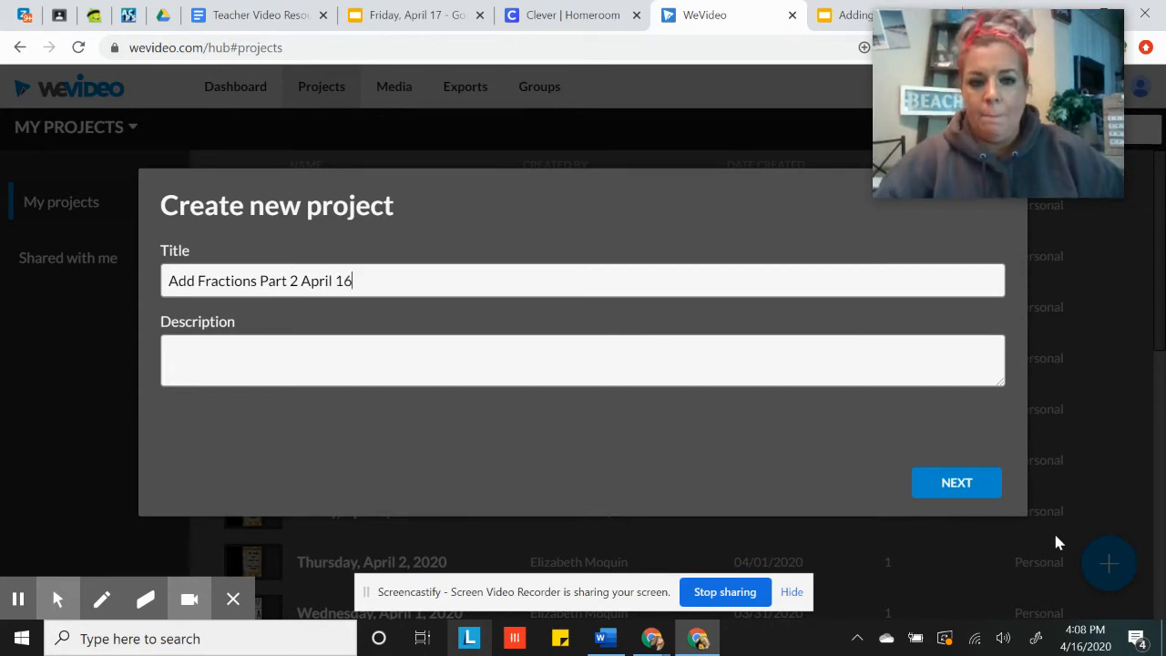
pyautogui.click(985, 500)
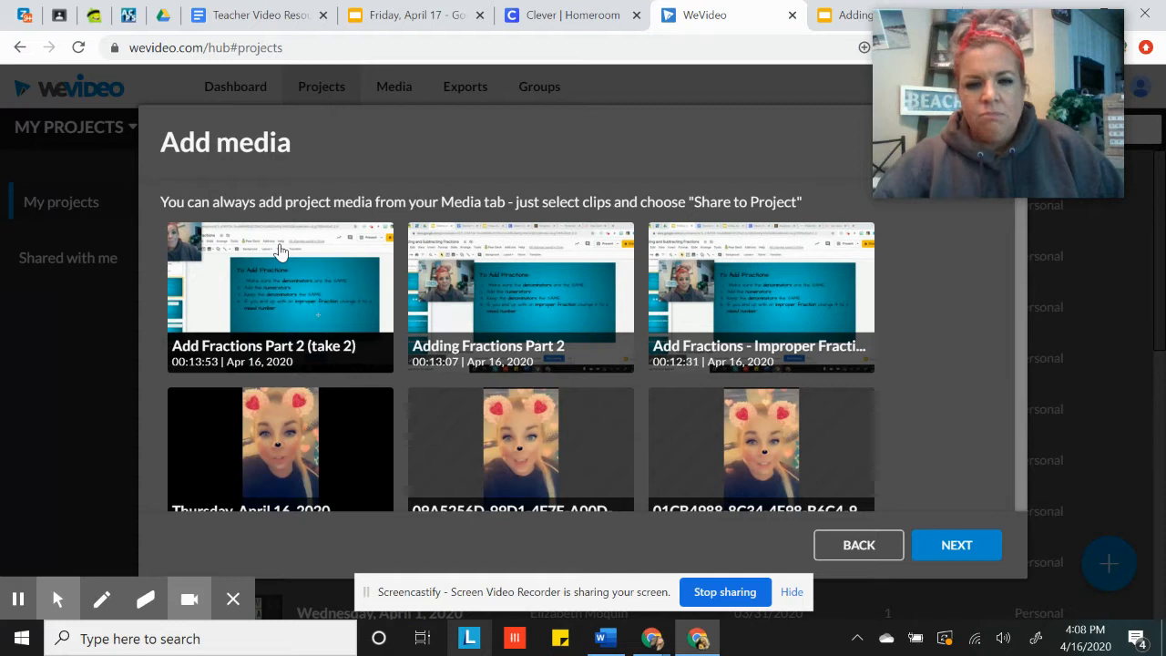
# Add the clip "Add Fractions Part 2 (take 2)" to the project's media and start a blank edit
pyautogui.click(287, 307)
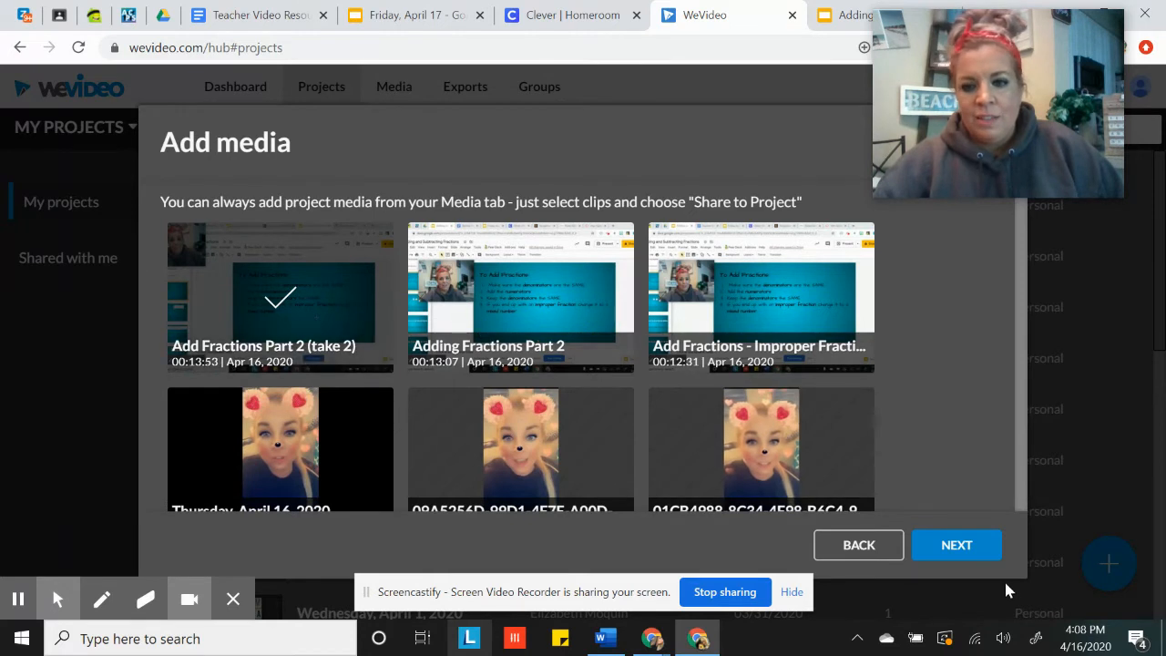
pyautogui.click(968, 541)
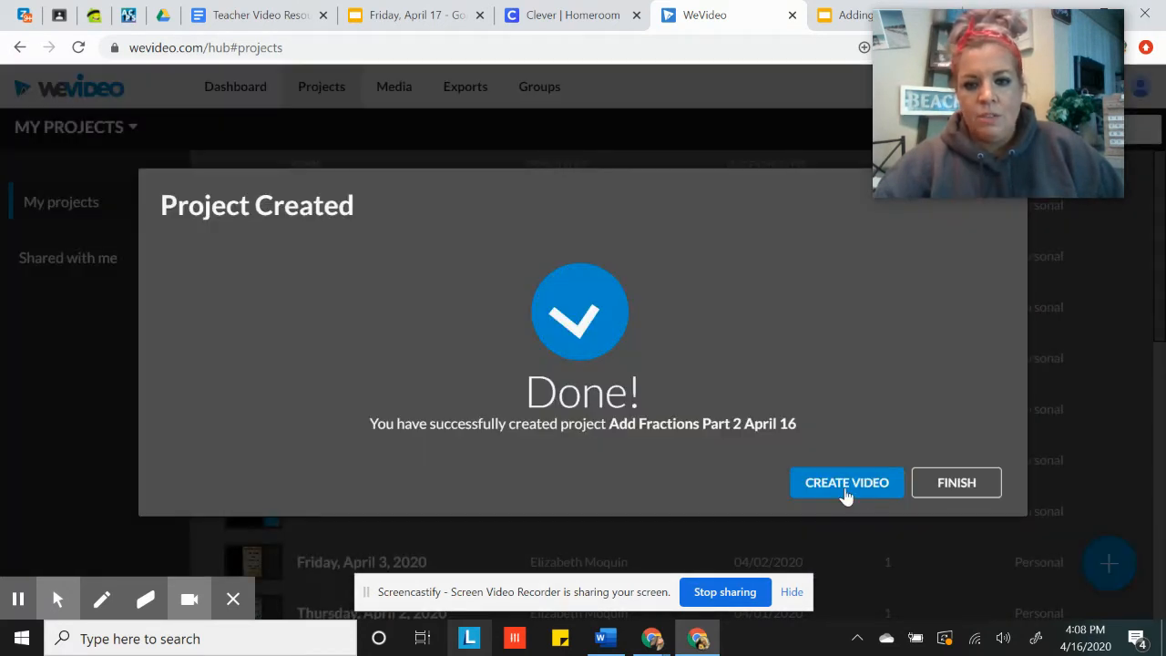
pyautogui.click(843, 492)
pyautogui.click(449, 259)
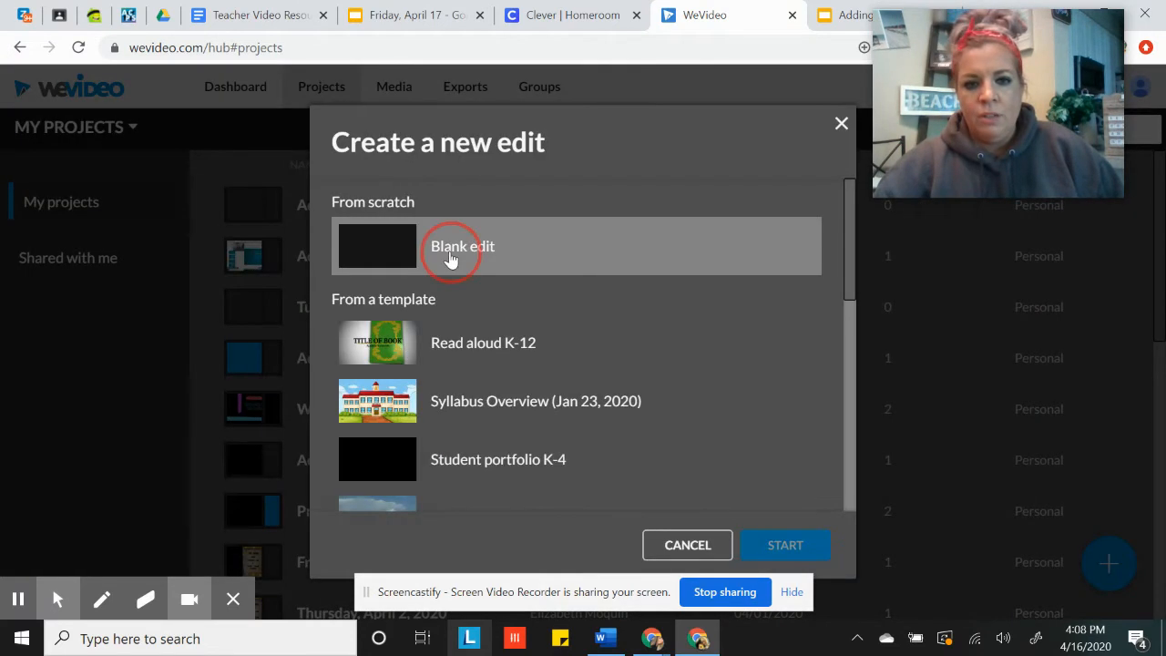
pyautogui.click(787, 549)
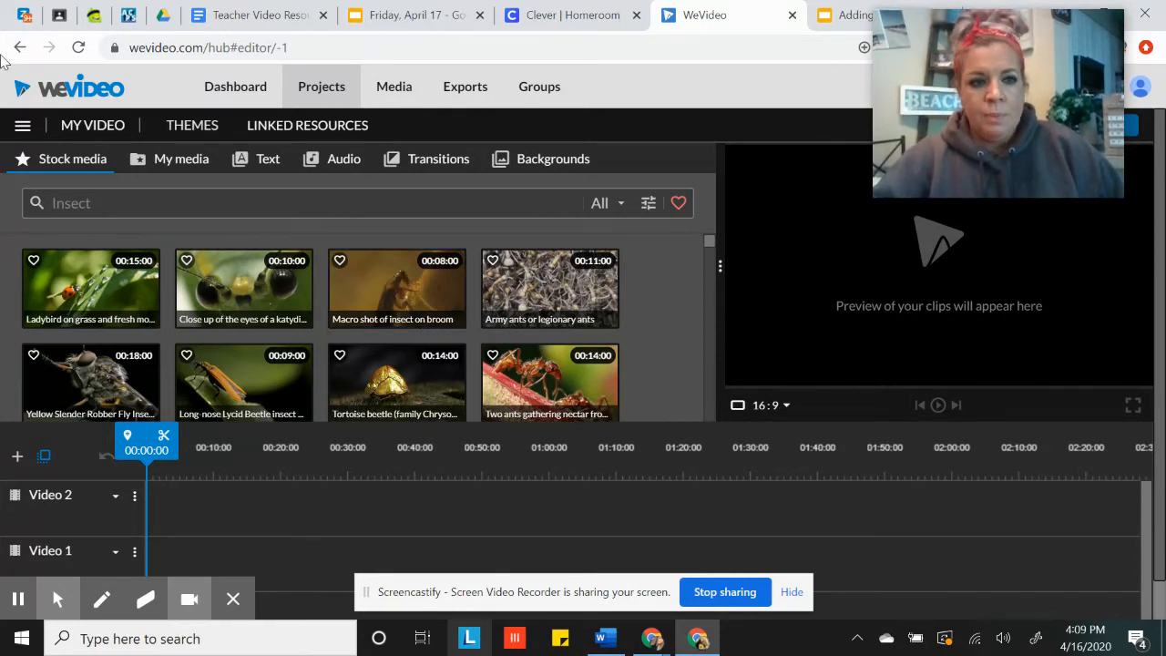
# Switch the video editor from the timeline to Storyboard mode
pyautogui.click(23, 128)
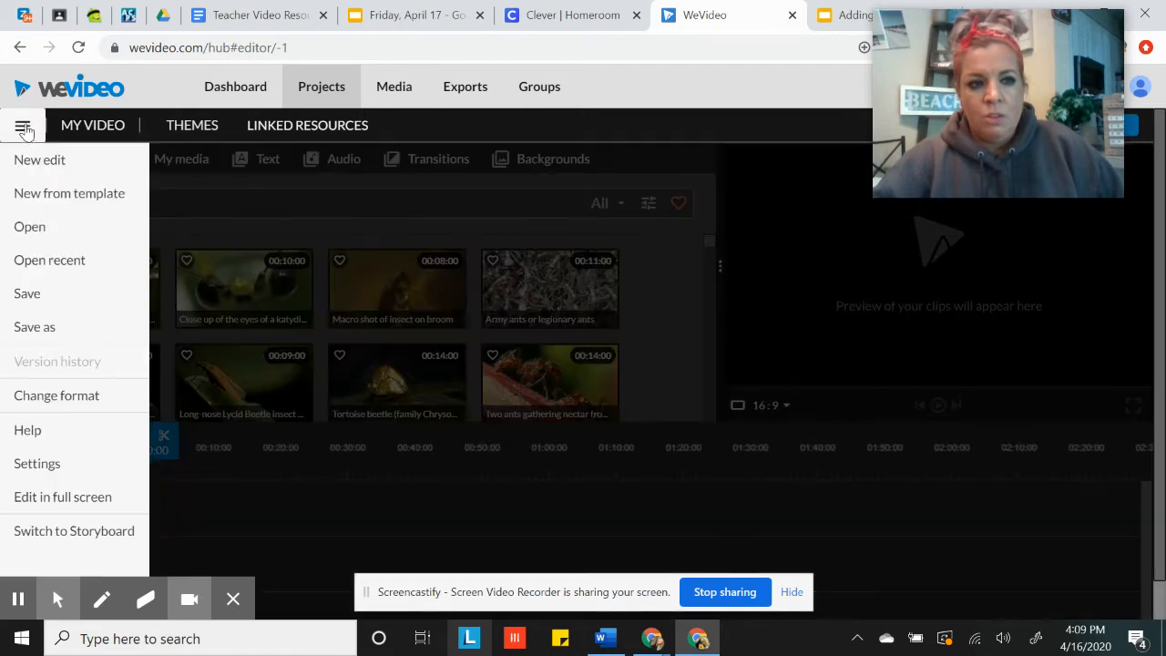
pyautogui.click(100, 542)
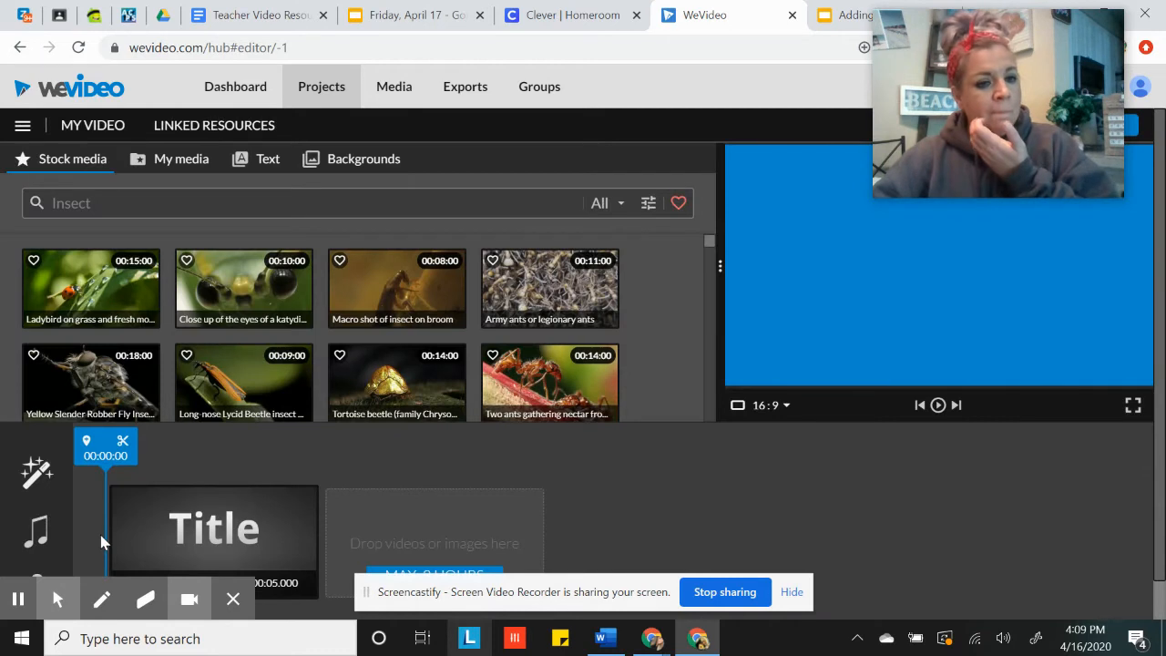
# Open the storyboard's title clip for editing and replace its sample text with "Adding Fractions Part 2"
pyautogui.click(141, 523)
pyautogui.click(263, 532)
pyautogui.click(263, 532)
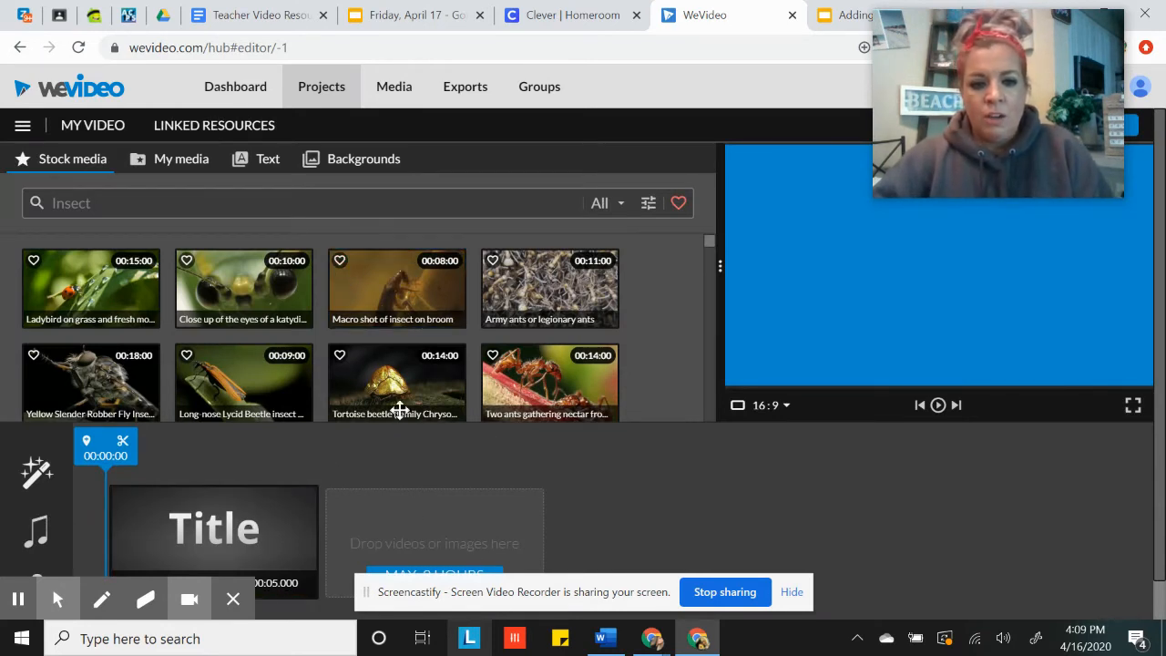
pyautogui.moveTo(177, 544)
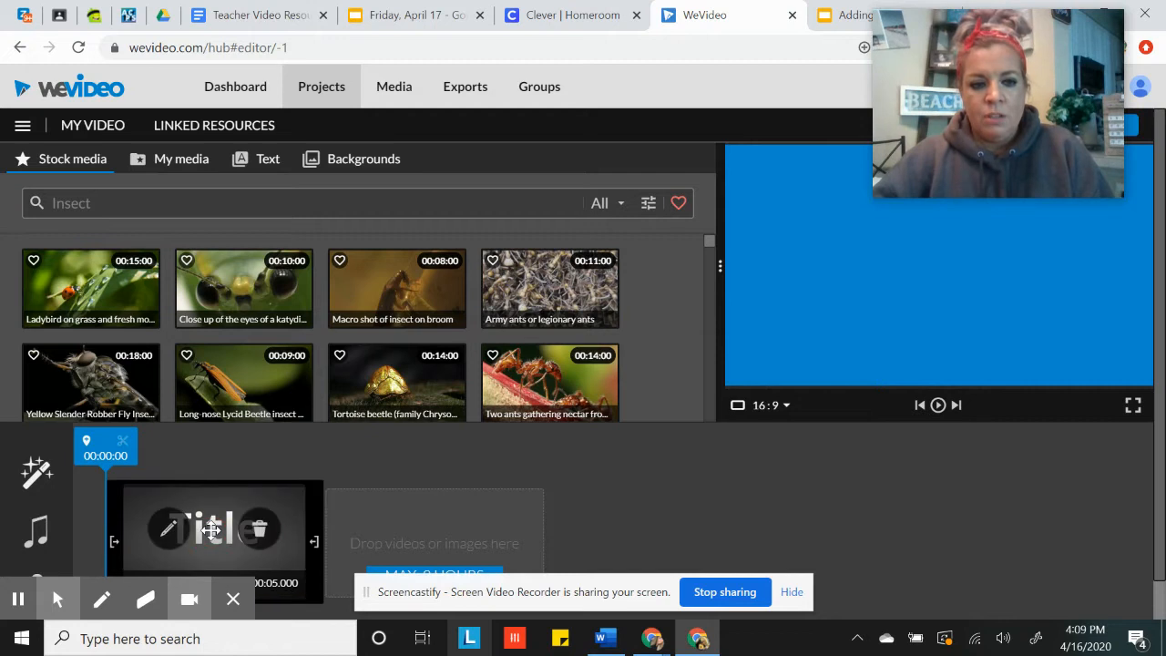
pyautogui.click(174, 541)
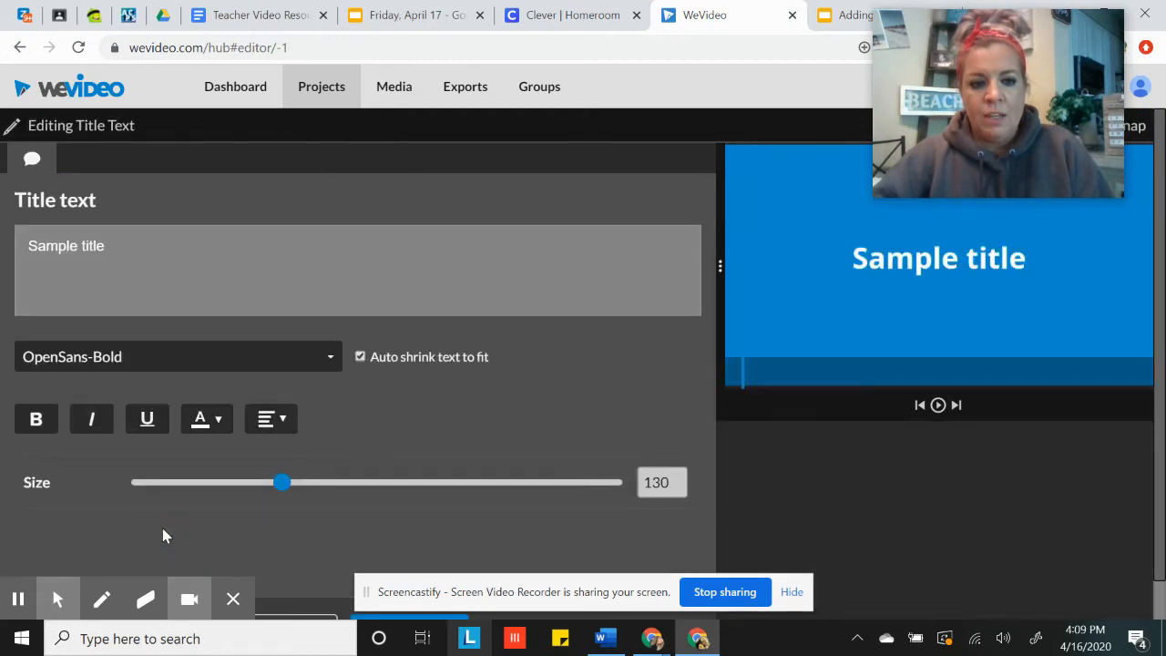
pyautogui.moveTo(113, 248); pyautogui.dragTo(11, 241)
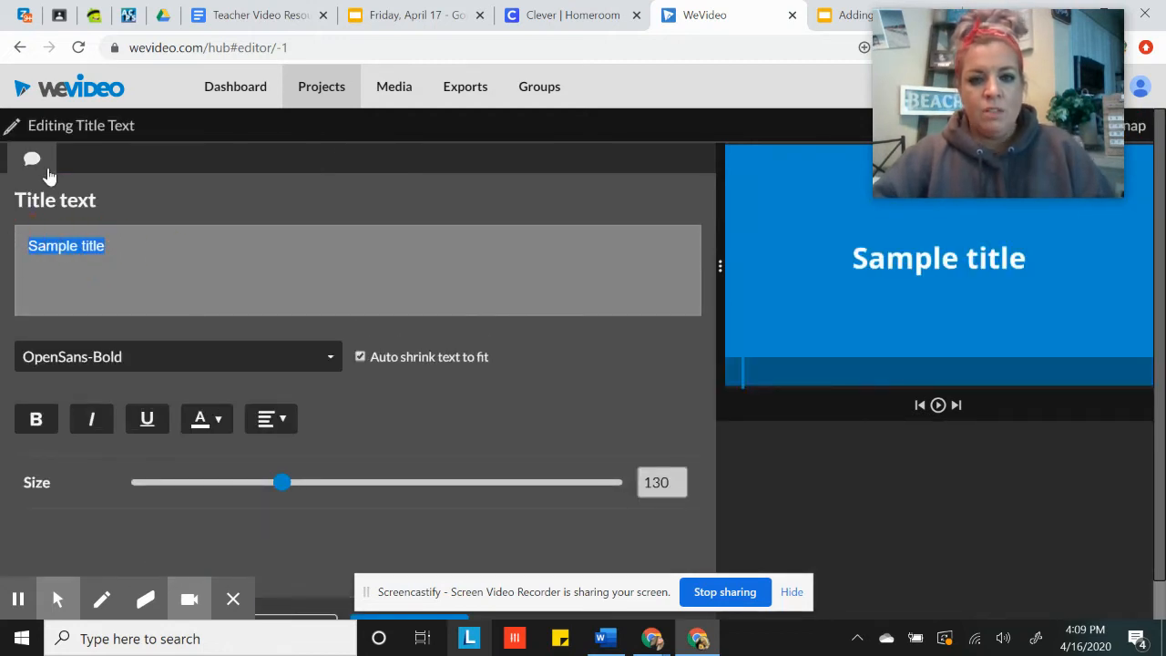
pyautogui.write('Adding Fr')
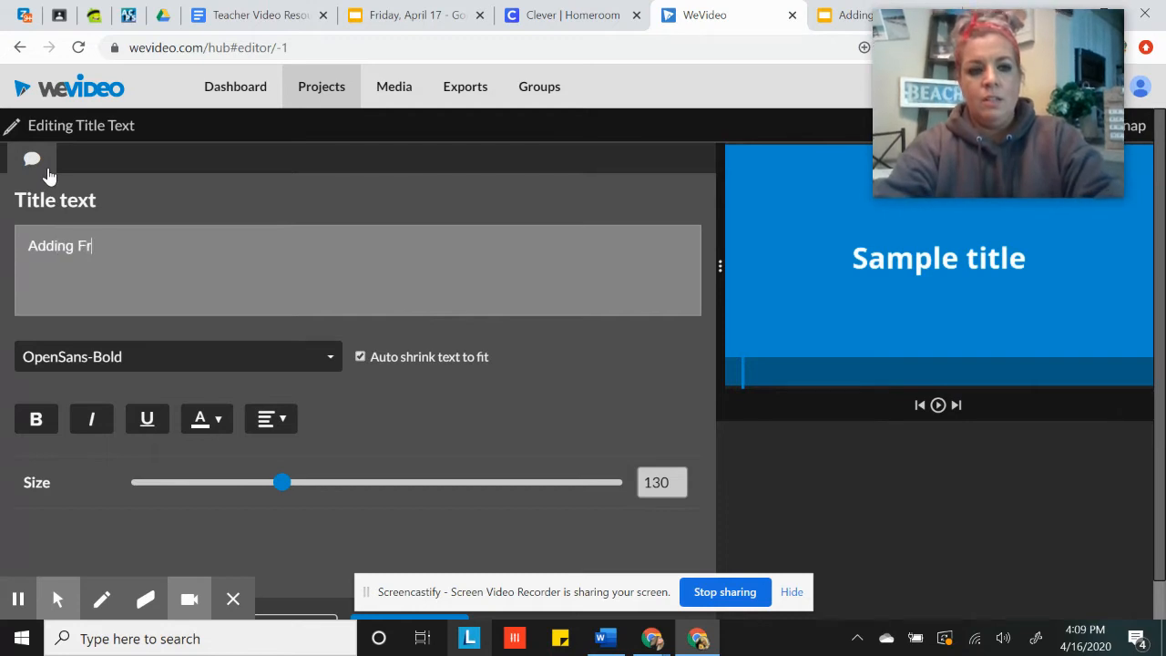
pyautogui.write('actions Part 2')
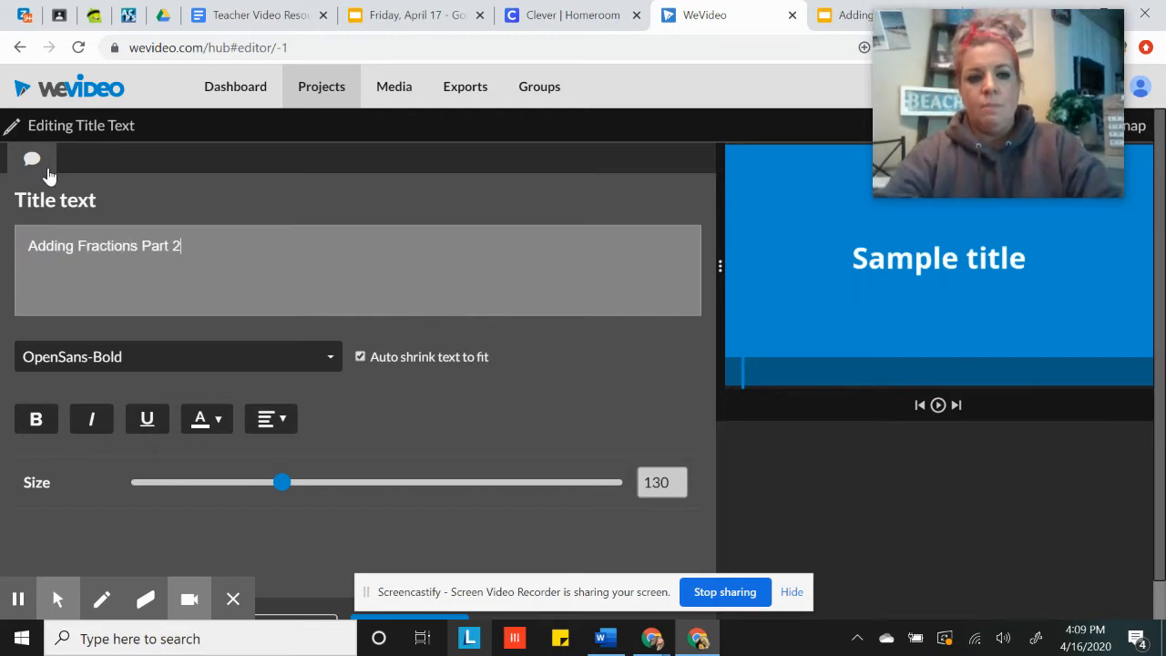
# Set the title's font to AmaticSC and its size to 134, and save the title changes
pyautogui.click(331, 356)
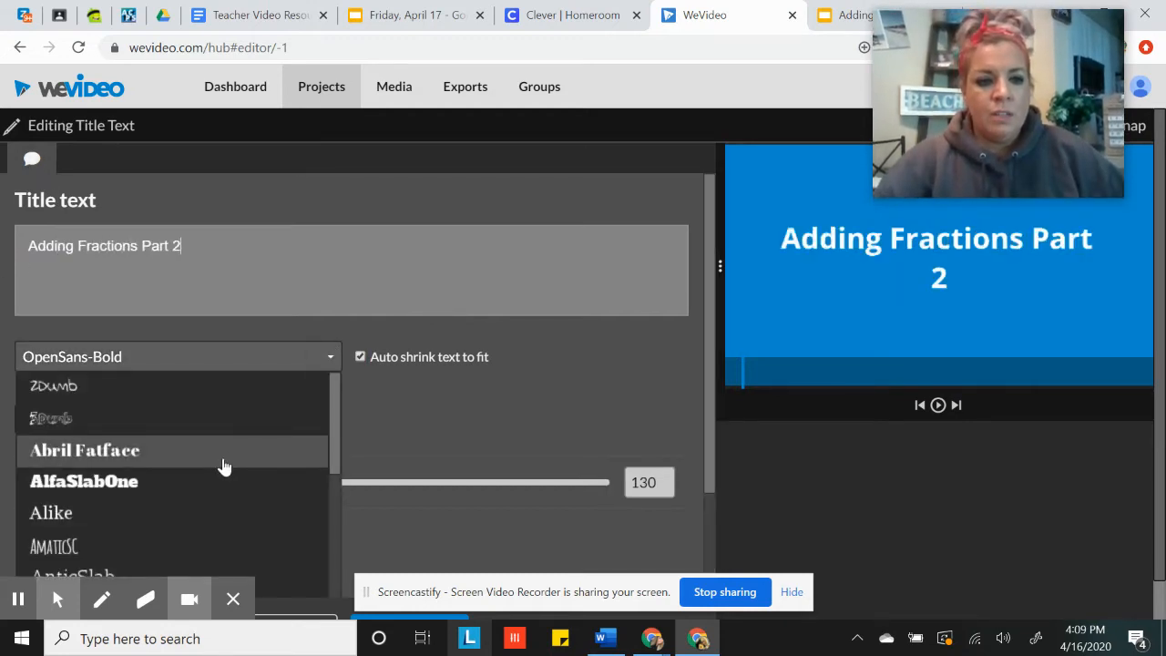
pyautogui.click(235, 543)
pyautogui.moveTo(281, 484); pyautogui.dragTo(287, 483)
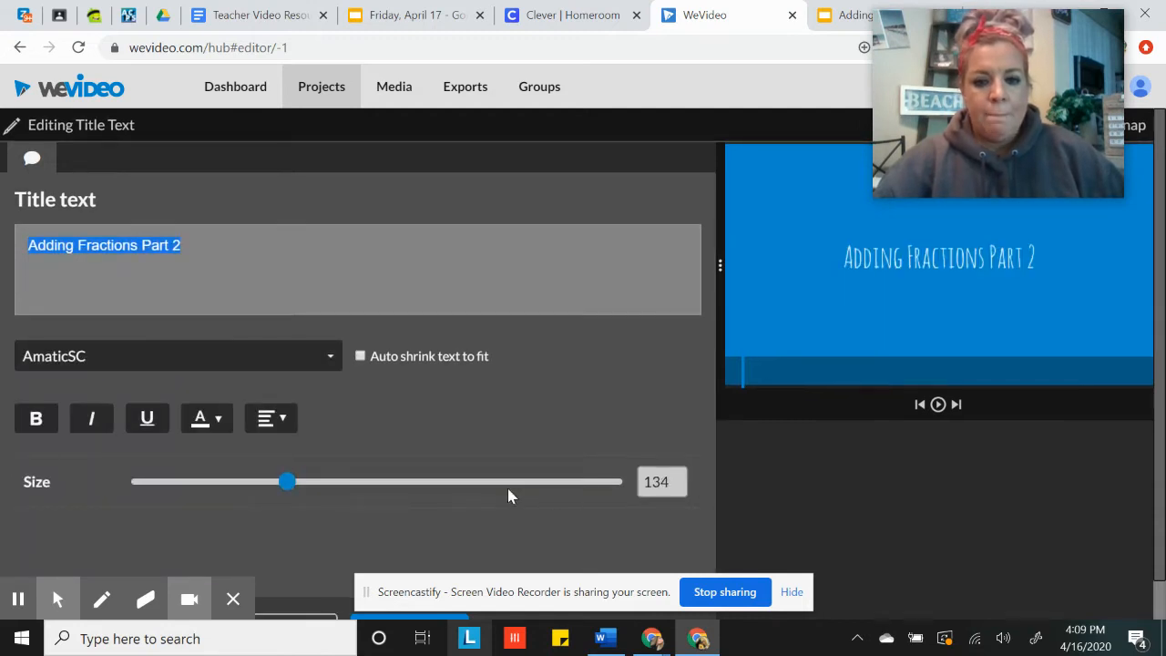
pyautogui.scroll(-1, 506, 485)
pyautogui.moveTo(516, 578); pyautogui.dragTo(443, 52)
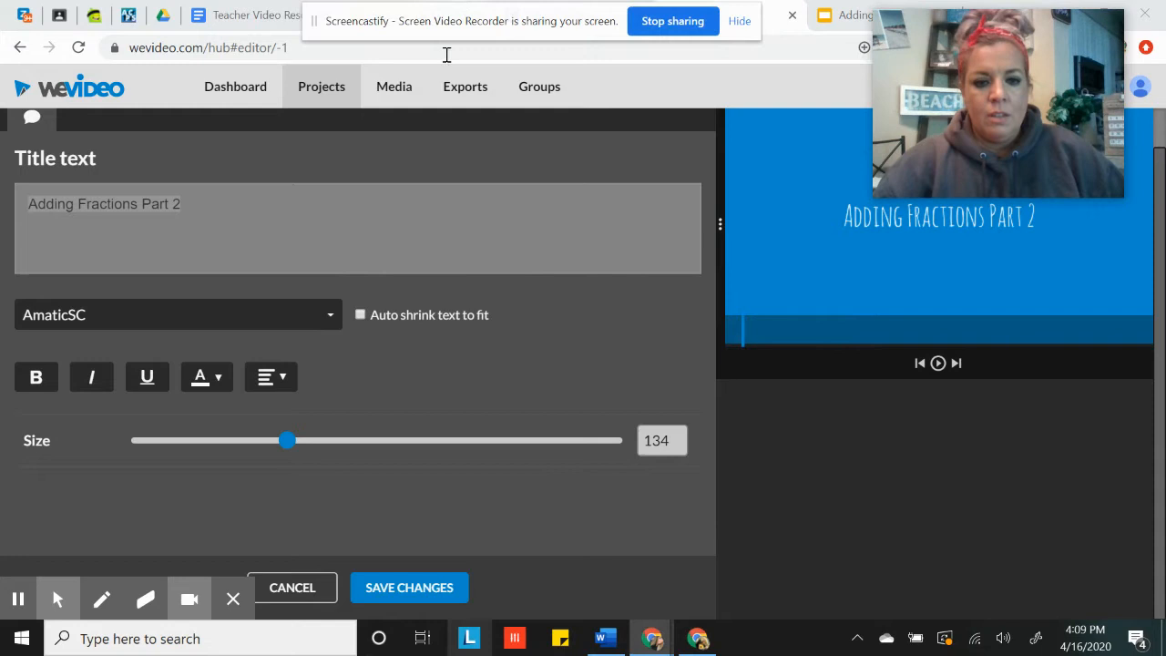
pyautogui.click(410, 587)
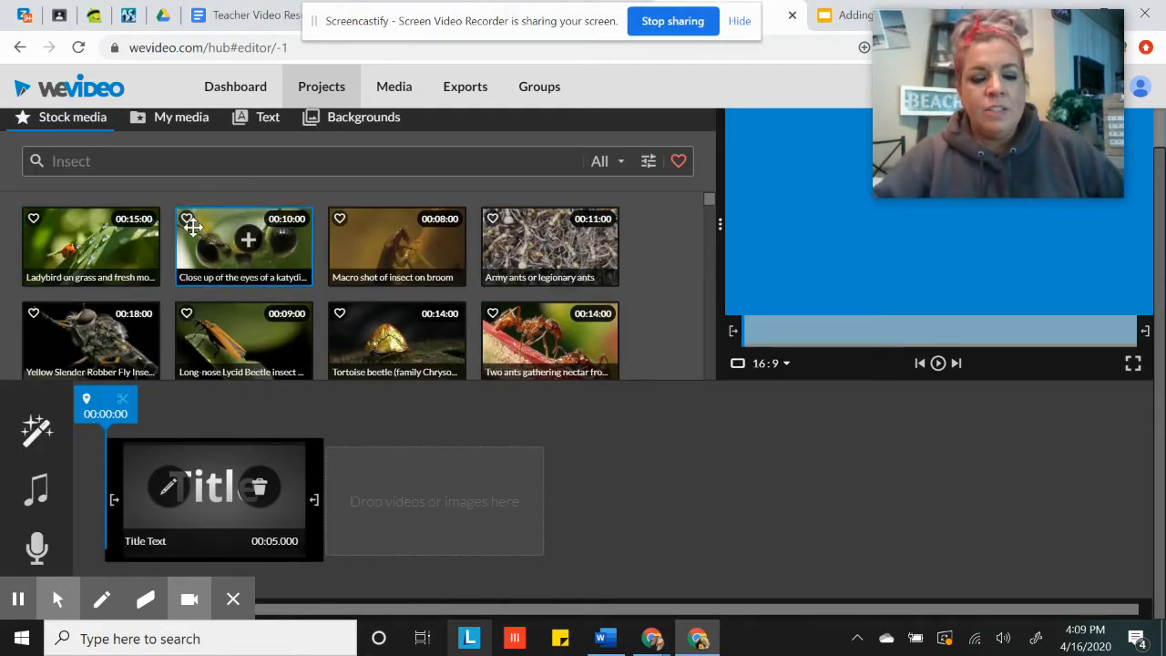
# Display the personal media library in place of the stock media
pyautogui.scroll(1, 435, 293)
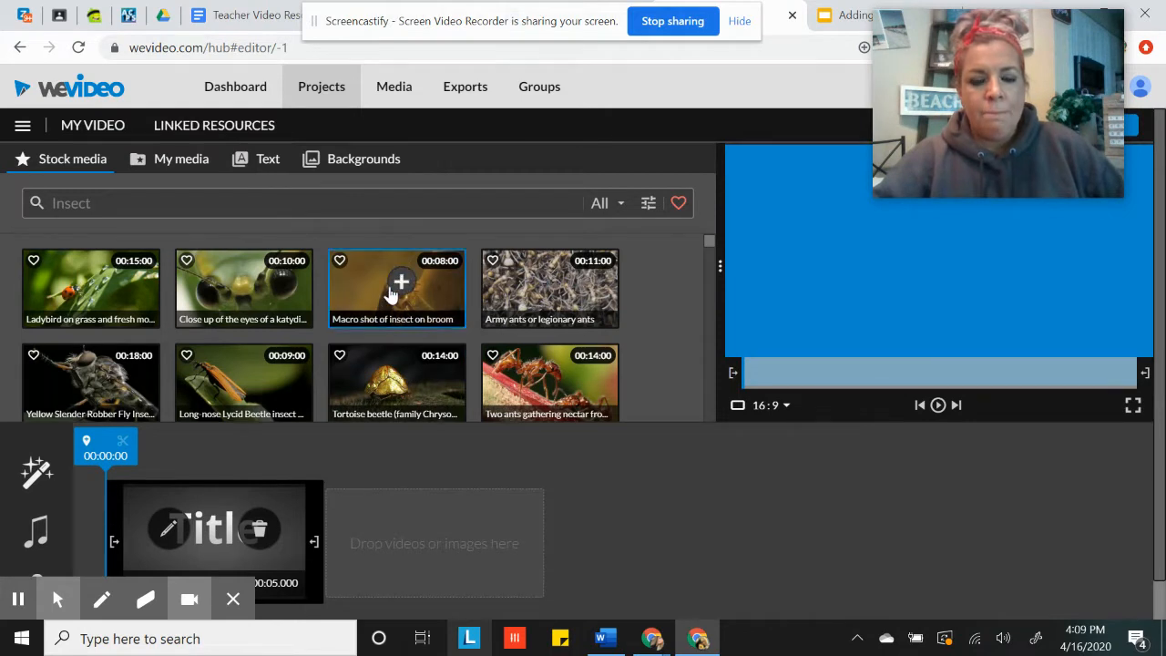
pyautogui.click(139, 166)
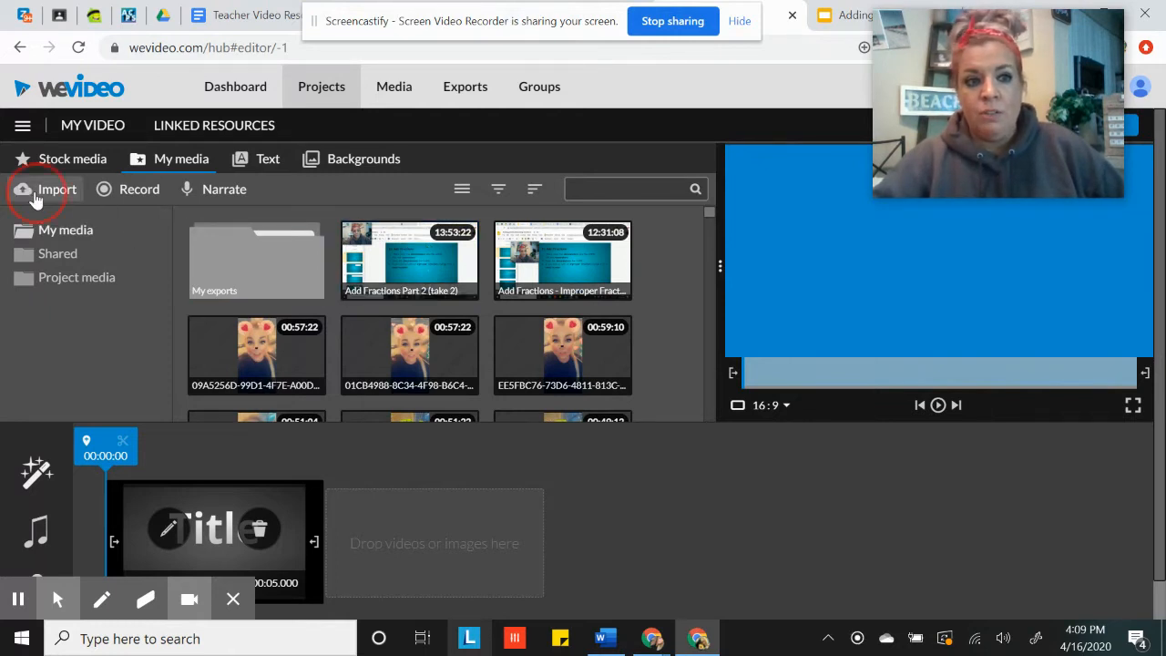
# Look through the media import options for local files and Google Drive, and close the import without choosing a file
pyautogui.click(27, 195)
pyautogui.click(602, 369)
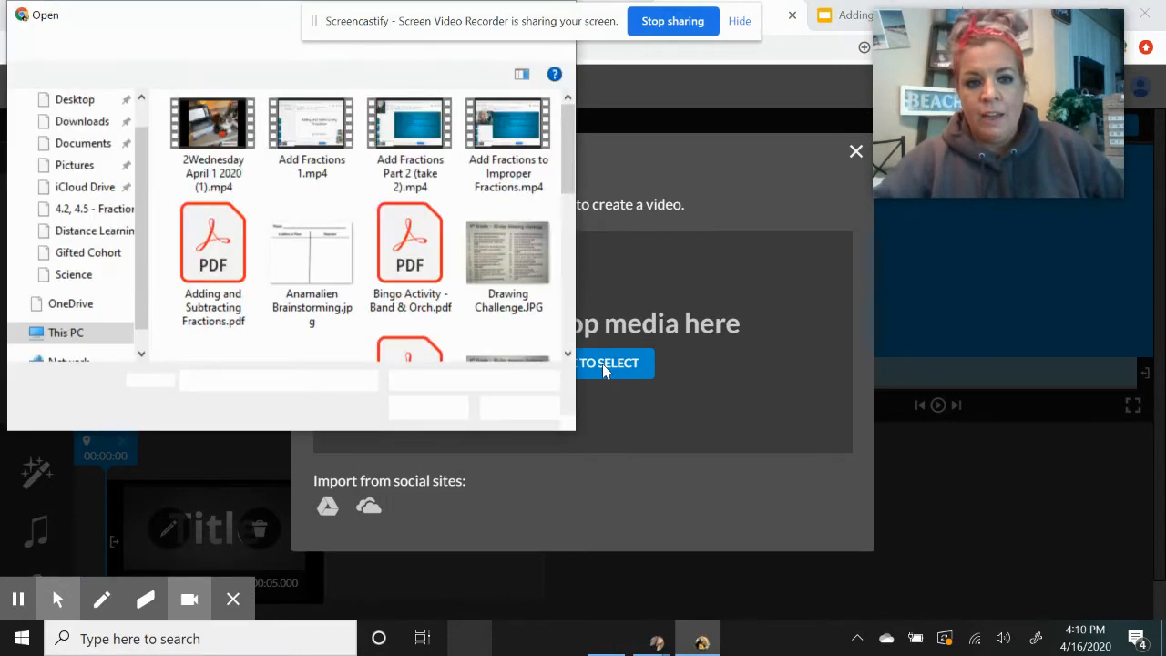
pyautogui.click(520, 408)
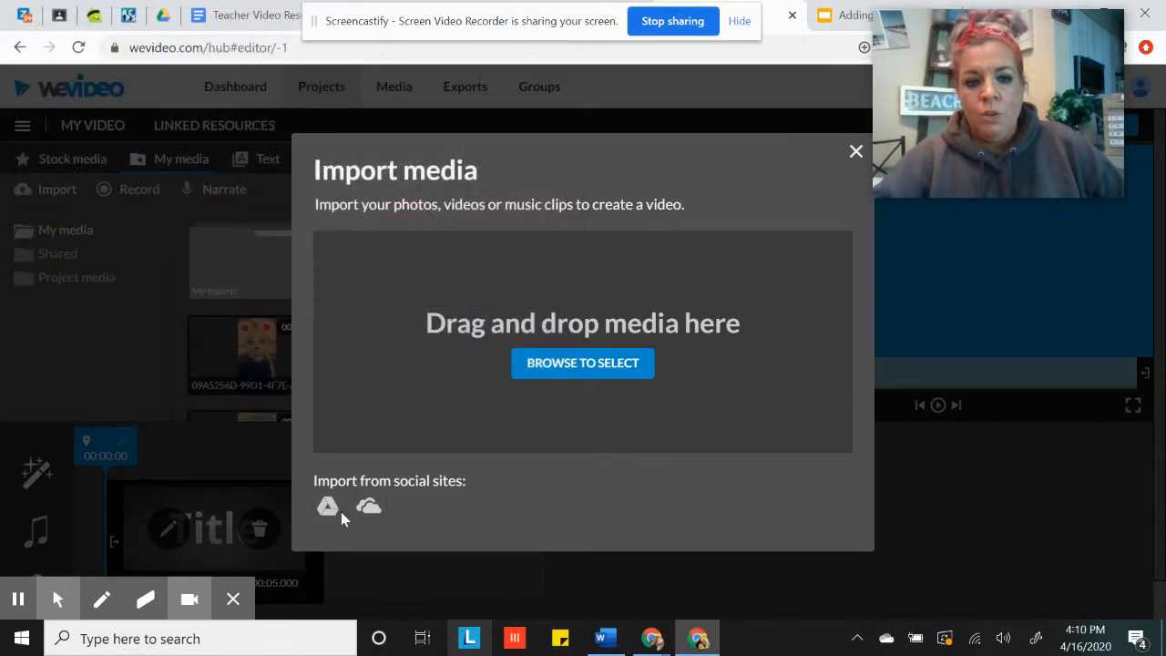
pyautogui.click(327, 515)
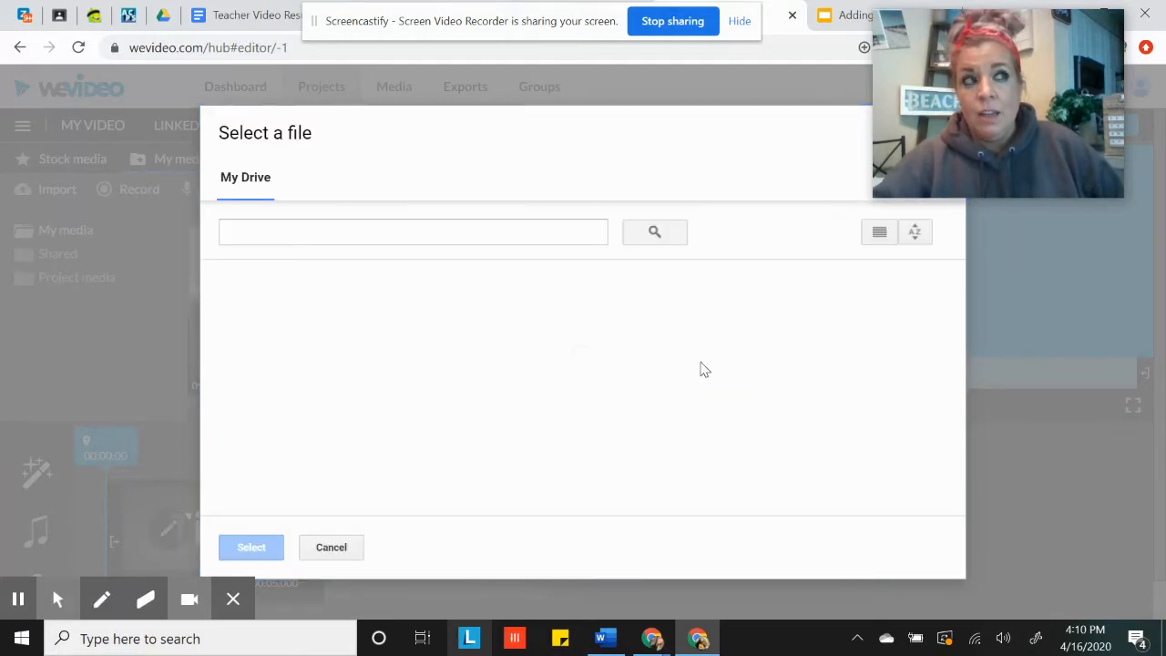
pyautogui.click(332, 547)
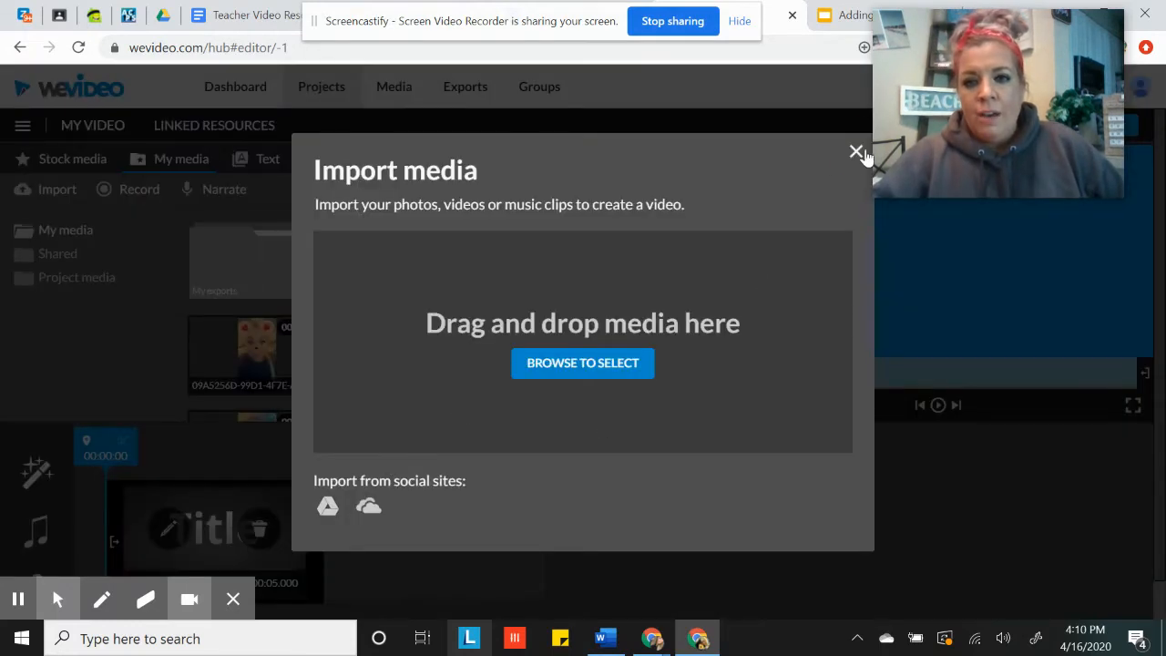
pyautogui.click(856, 152)
# Place the clip "Add Fractions Part 2 (take 2)" in the storyboard directly after the title
pyautogui.moveTo(393, 300)
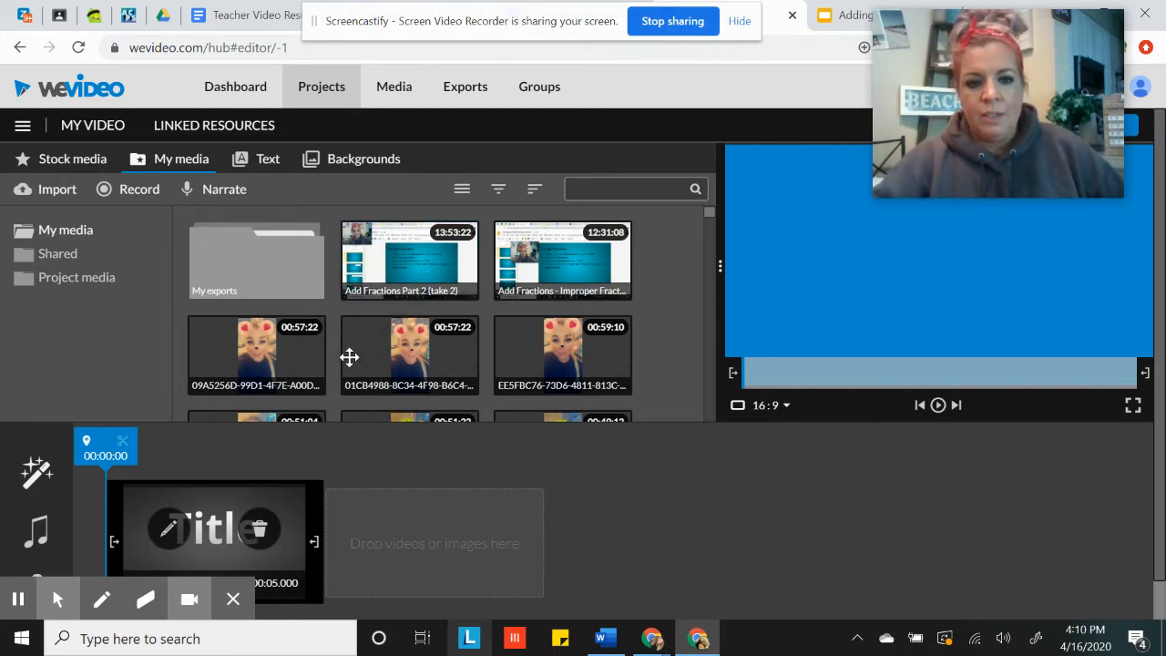
pyautogui.moveTo(397, 253)
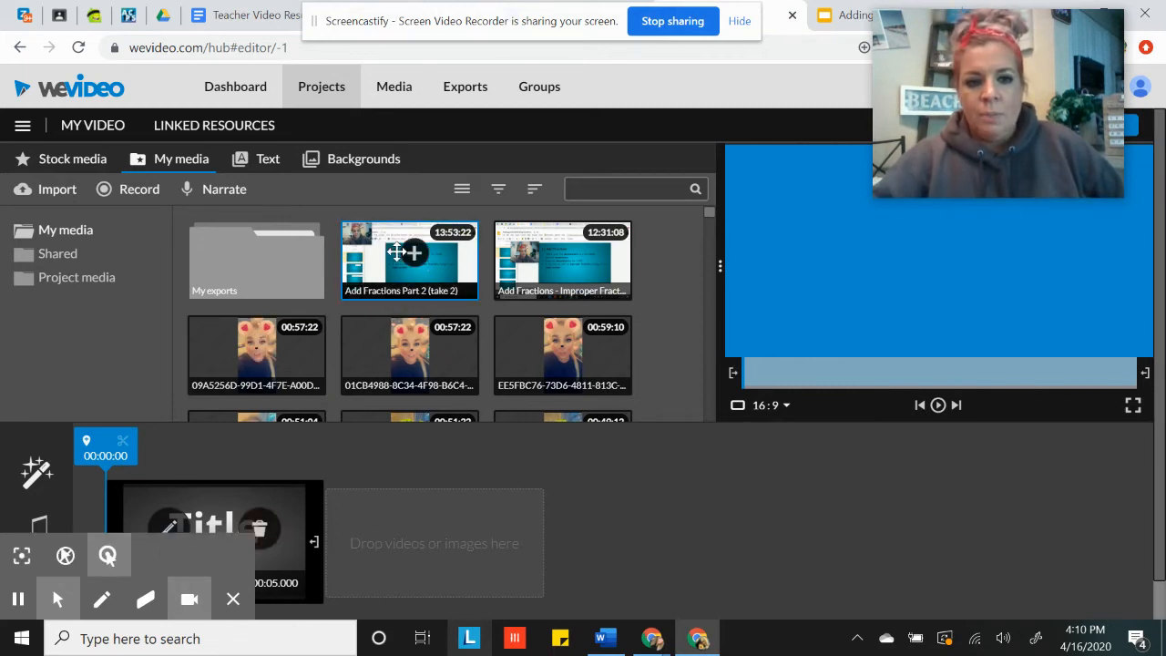
pyautogui.moveTo(396, 252); pyautogui.dragTo(387, 547)
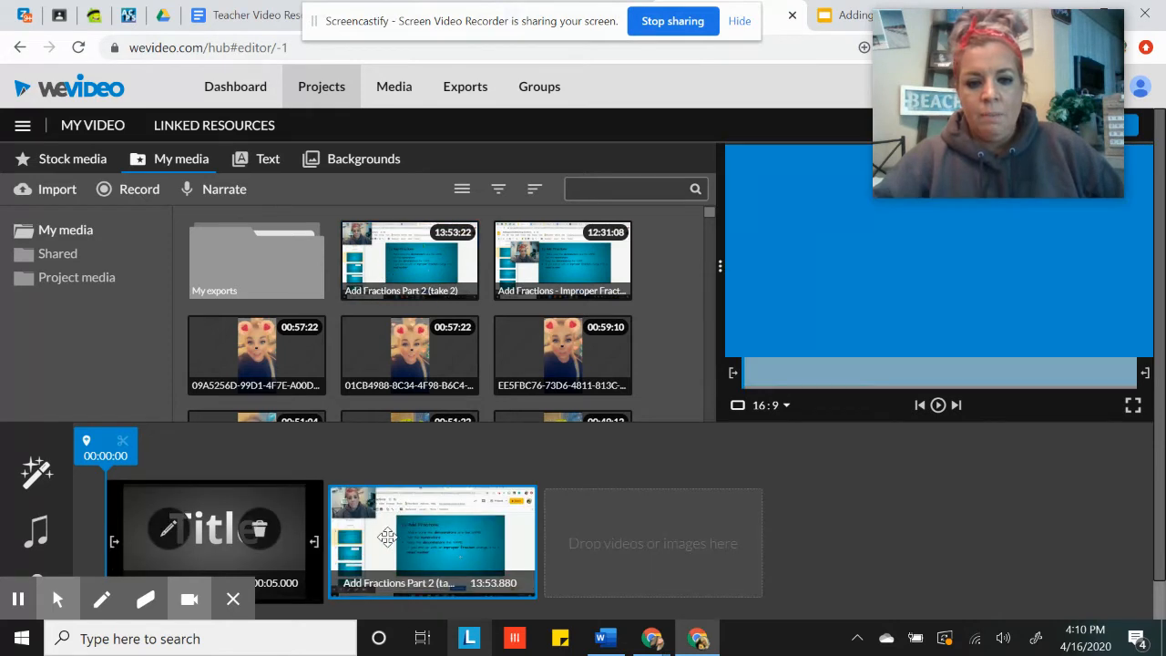
pyautogui.click(606, 476)
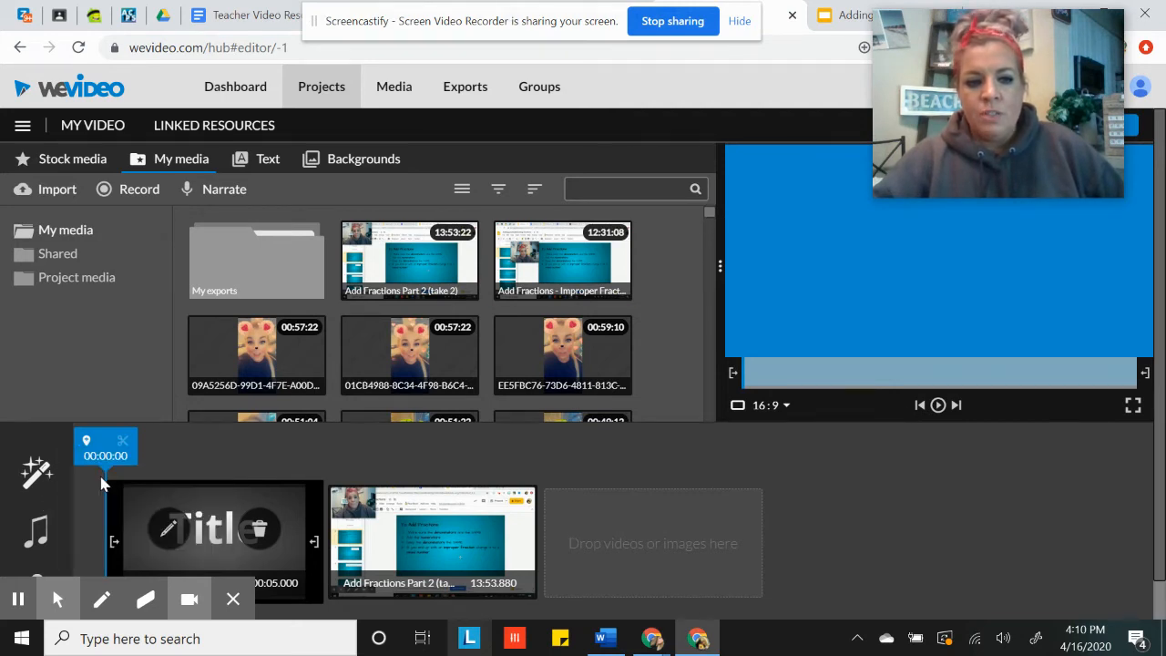
# Browse the available video themes such as Icy Blast and Noir, and close the theme gallery without applying one
pyautogui.click(52, 476)
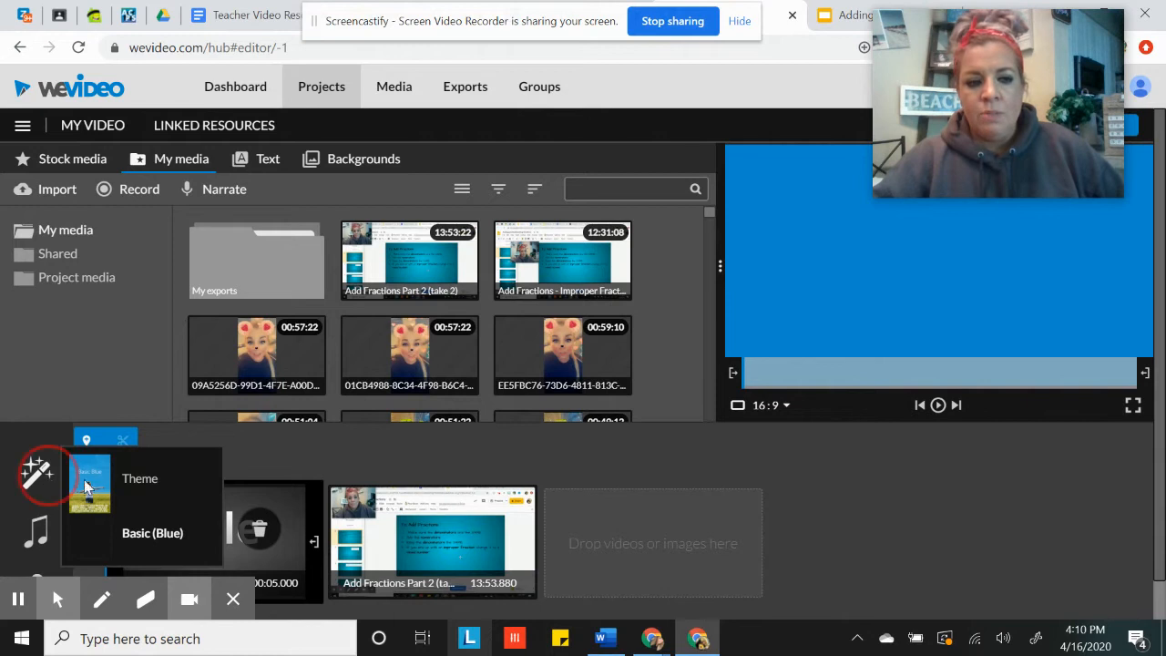
pyautogui.click(109, 491)
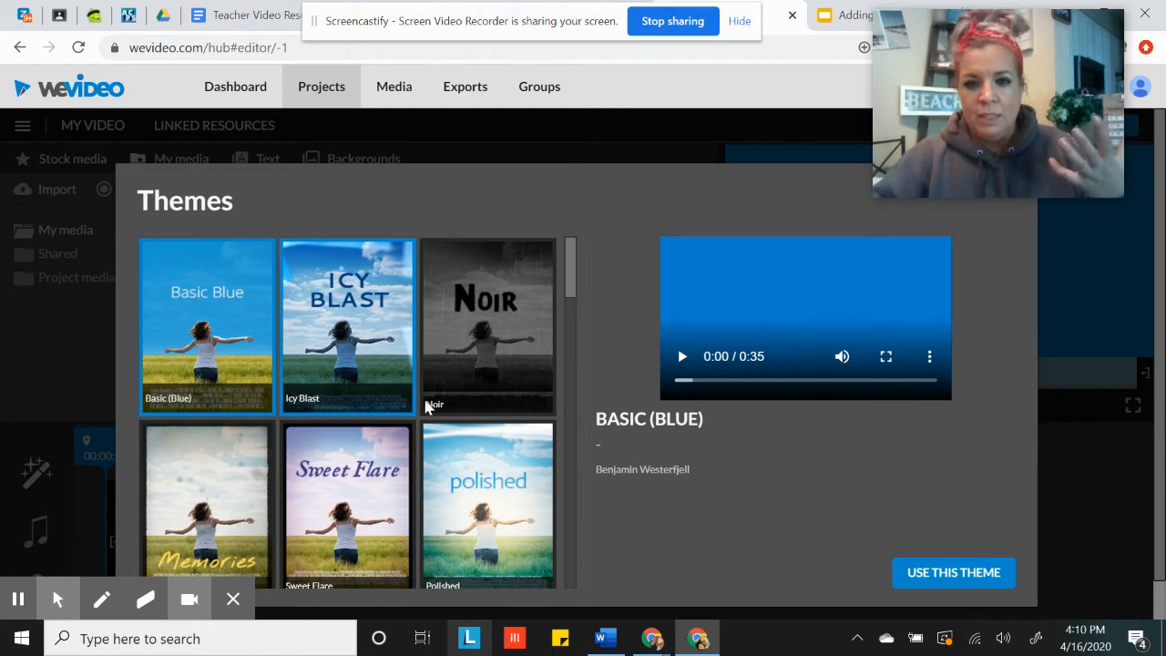
pyautogui.scroll(-6, 410, 405)
pyautogui.scroll(6, 405, 414)
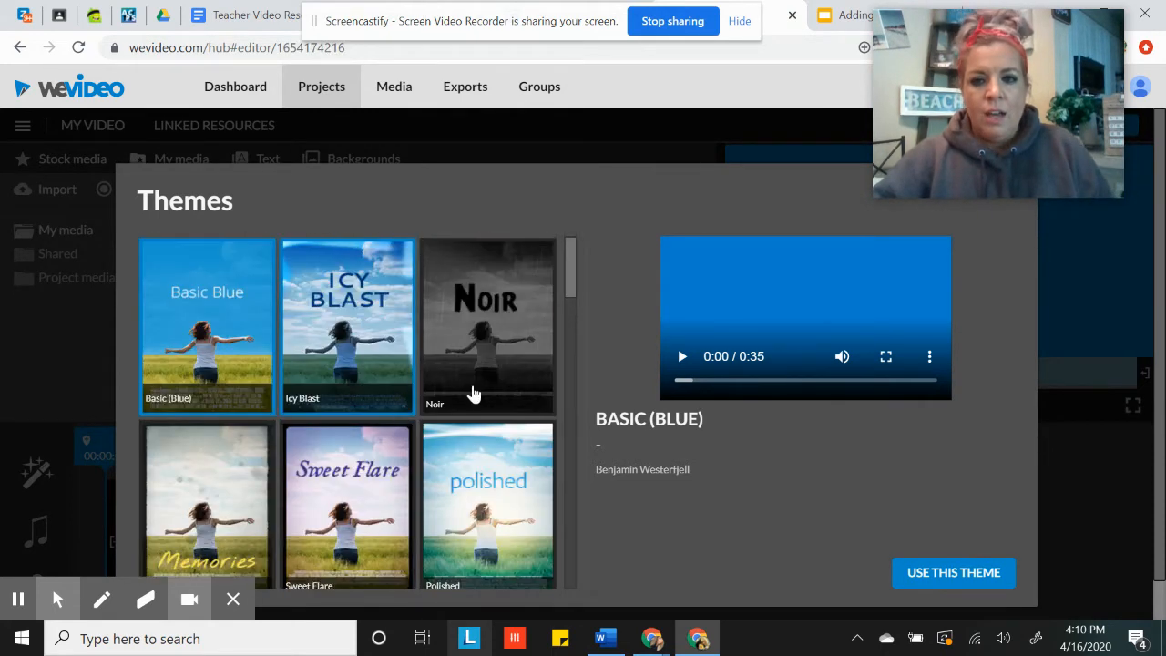
pyautogui.click(611, 226)
pyautogui.moveTo(888, 55); pyautogui.dragTo(747, 48)
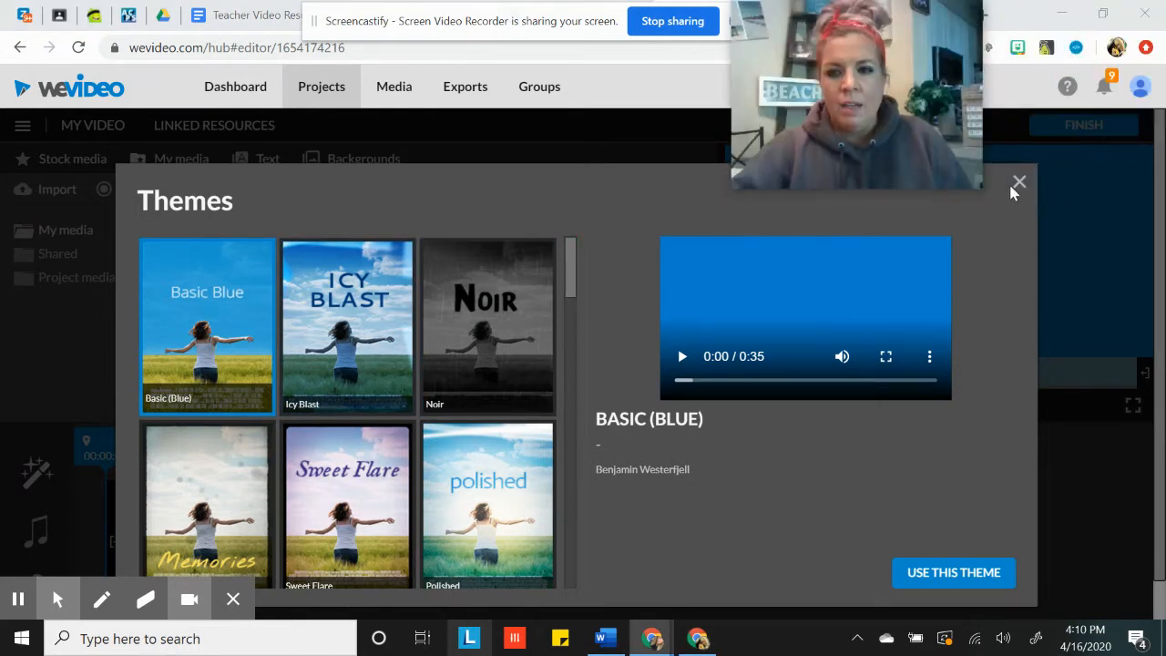
pyautogui.click(1016, 183)
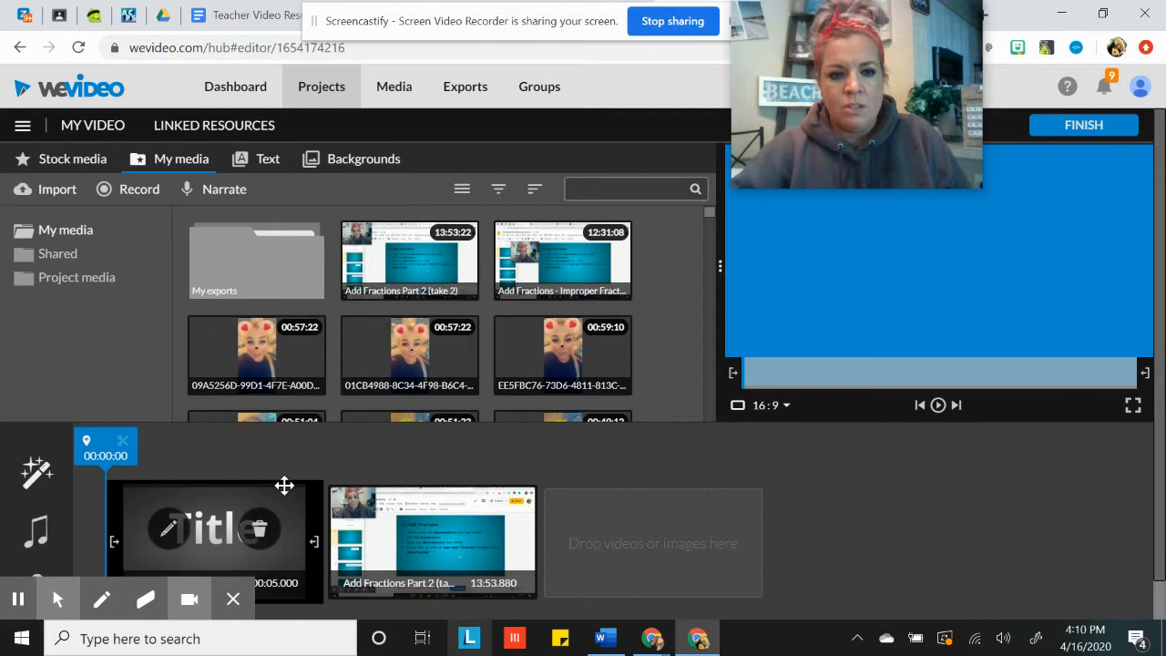
# Switch the project from storyboard to timeline editing and dismiss the screen recorder's floating toolbar
pyautogui.click(22, 125)
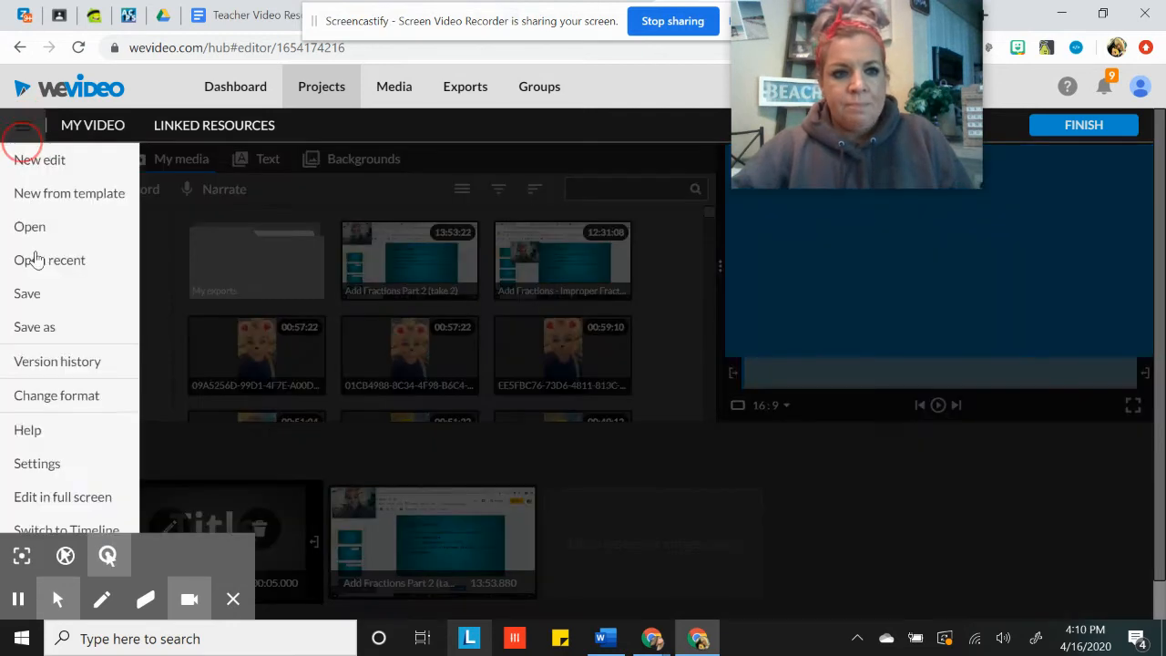
pyautogui.scroll(-1, 68, 501)
pyautogui.click(91, 490)
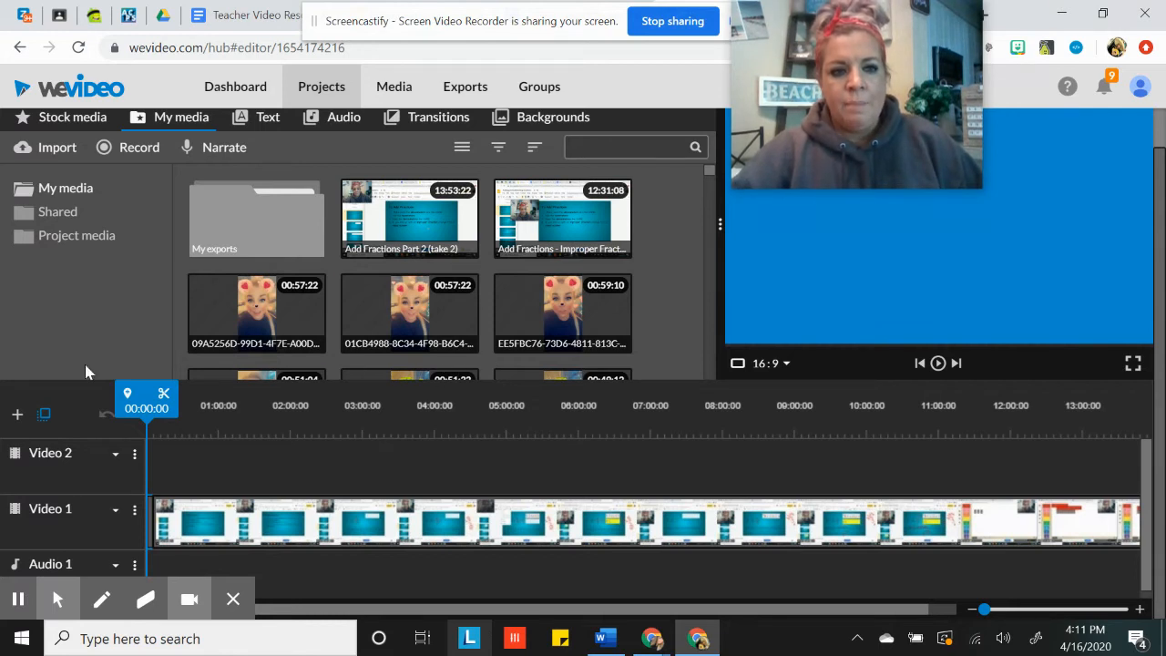
pyautogui.click(232, 600)
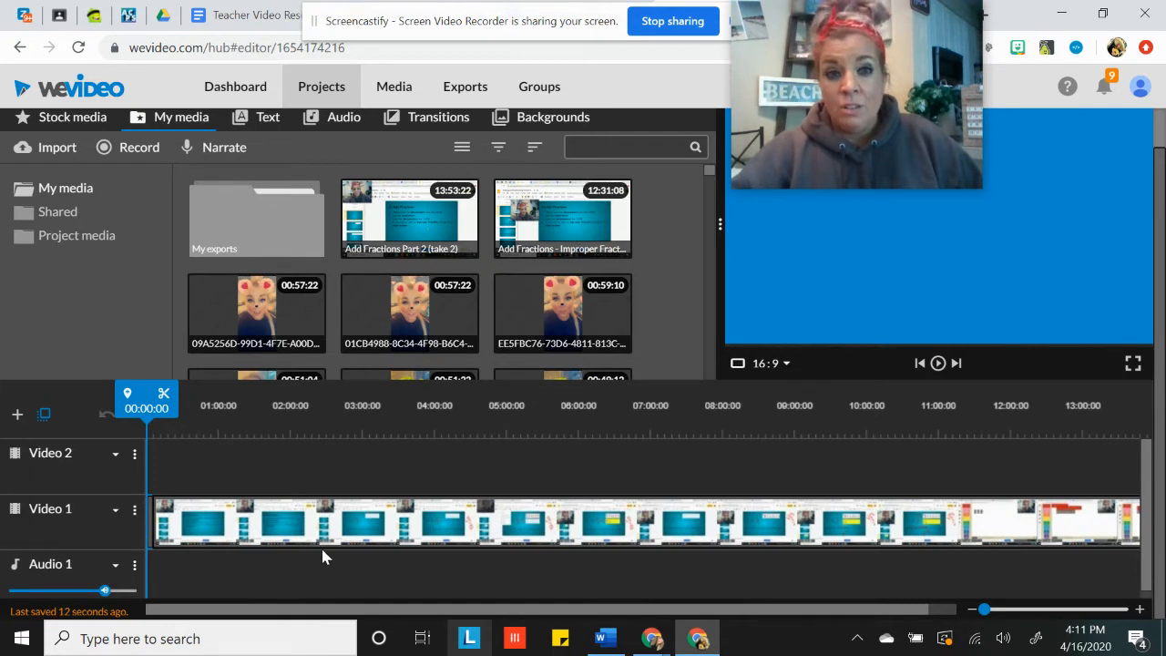
# Place the free music "Inspiration - Mega Music" at the start of Audio 1 and shorten its end to about 01:55:10
pyautogui.click(333, 117)
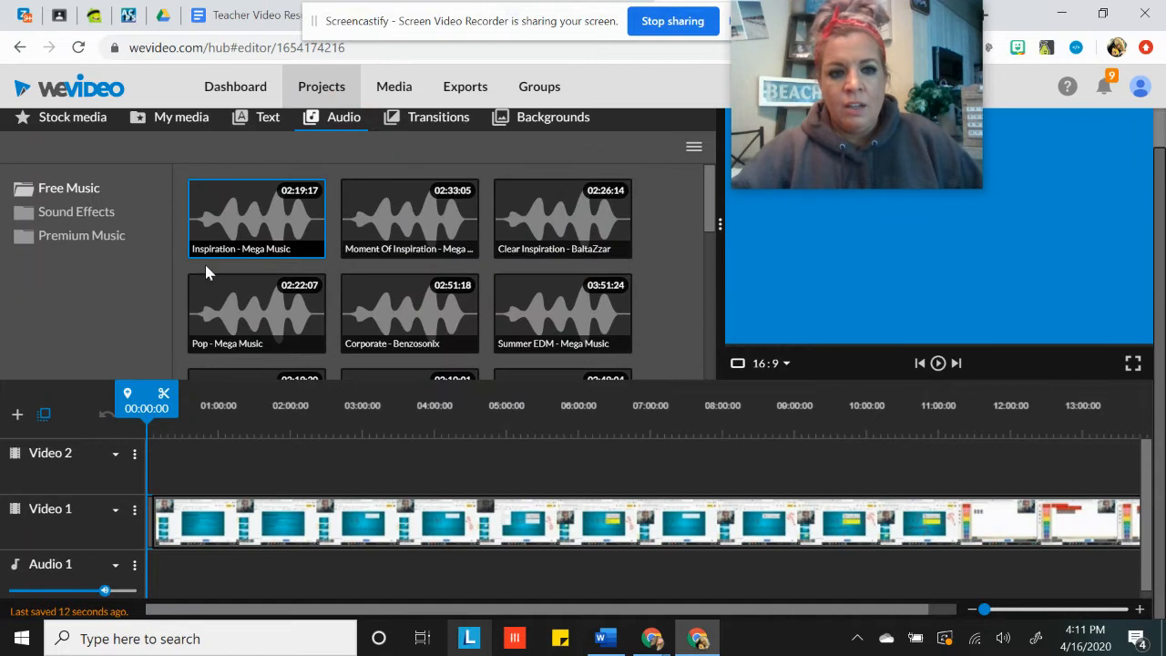
pyautogui.moveTo(260, 226); pyautogui.dragTo(178, 562)
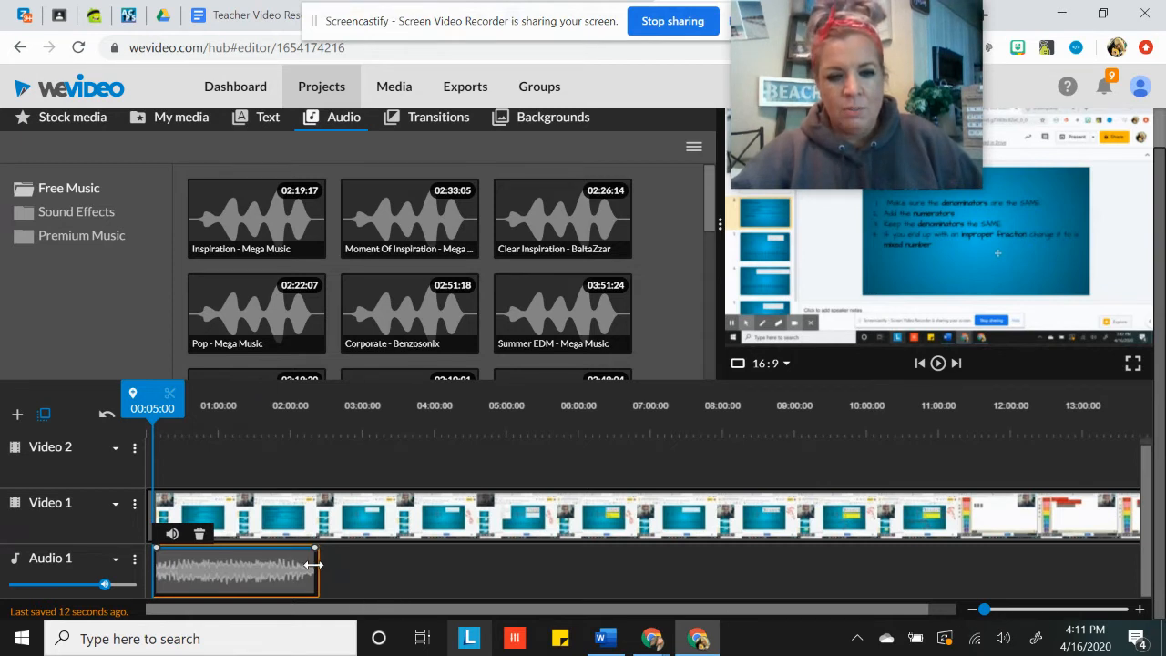
pyautogui.moveTo(314, 580); pyautogui.dragTo(280, 579)
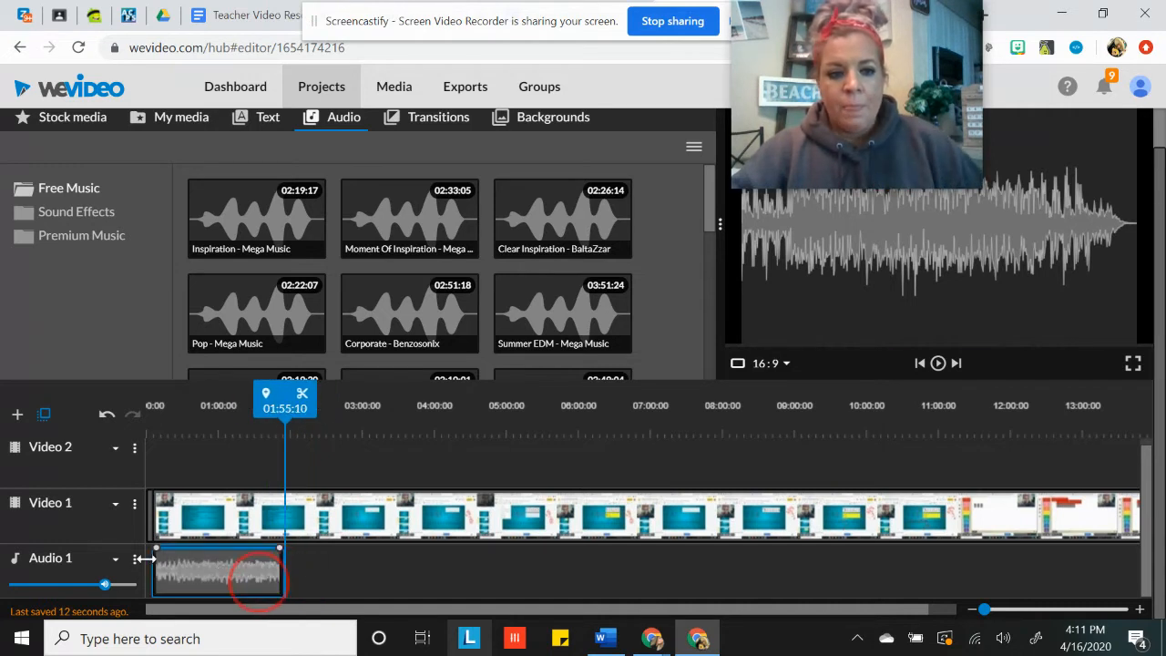
# Lower the volume line of the music clip at both ends and add a slightly raised volume point near its end
pyautogui.moveTo(158, 572); pyautogui.dragTo(160, 600)
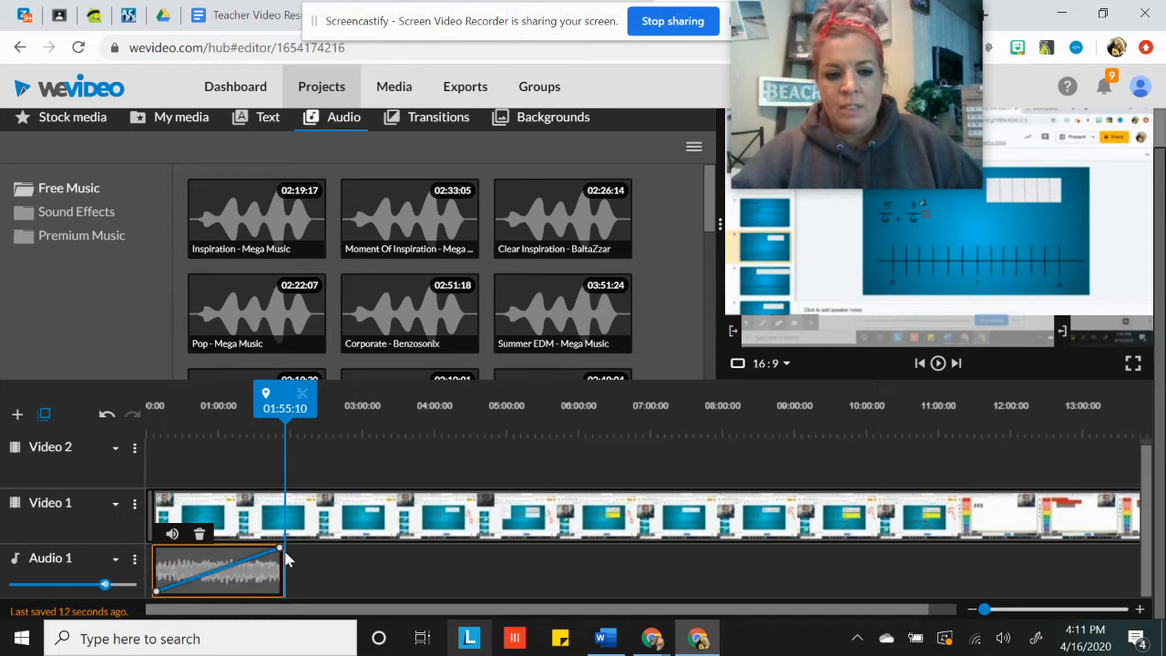
pyautogui.moveTo(279, 549); pyautogui.dragTo(280, 597)
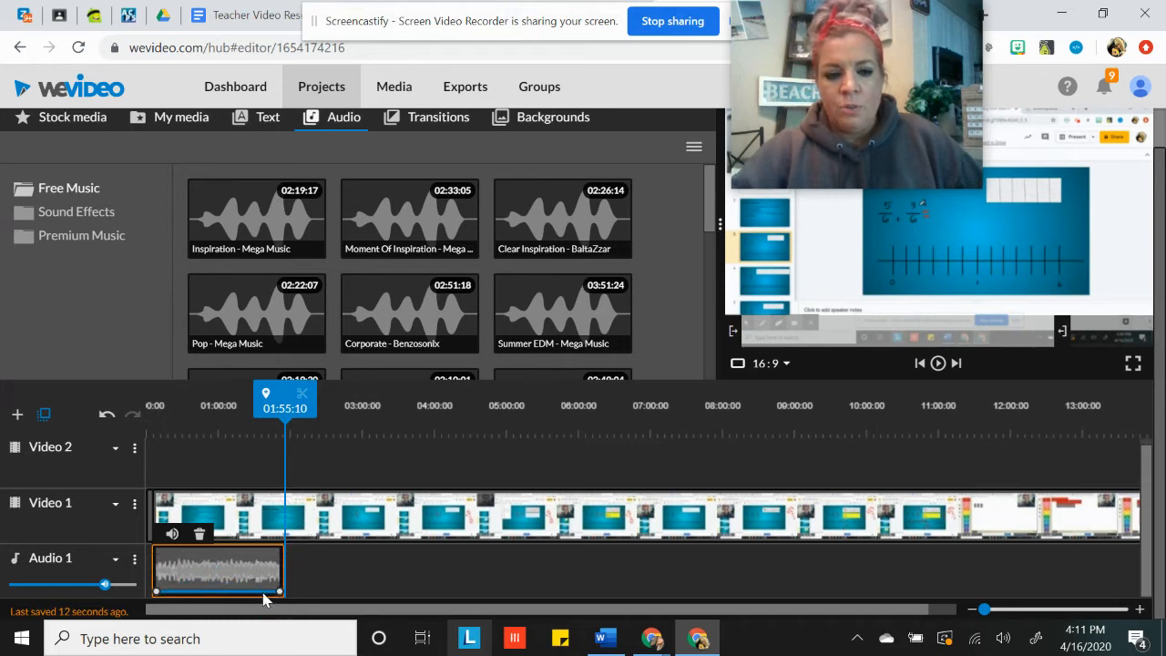
pyautogui.moveTo(263, 598); pyautogui.dragTo(273, 593)
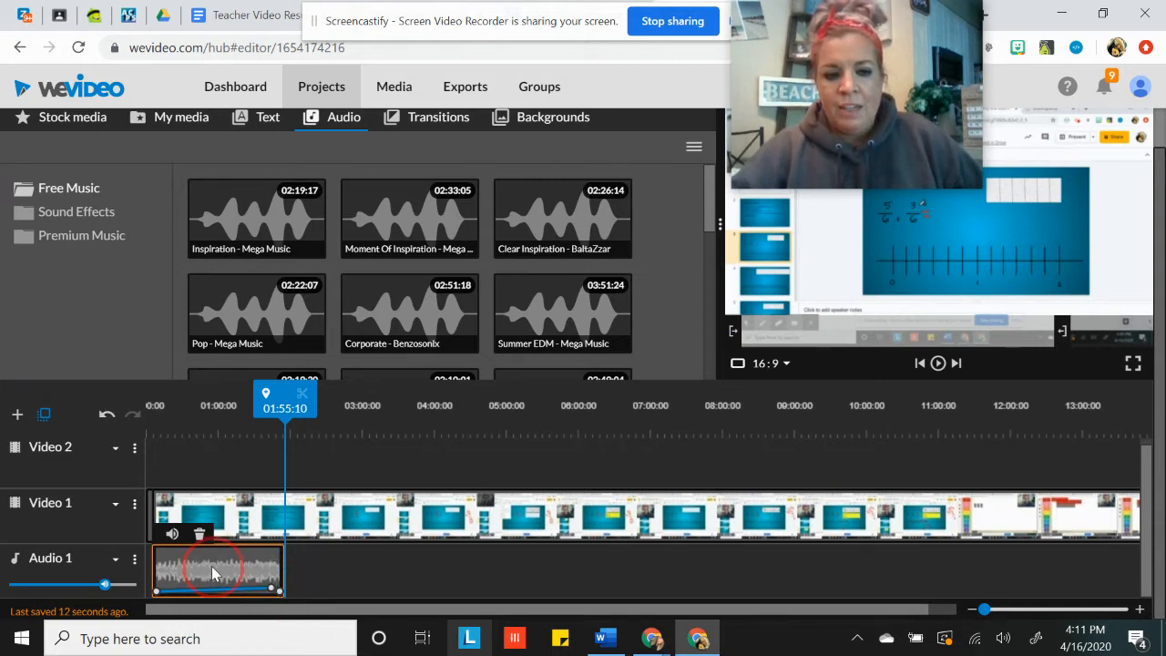
# Delete the music clip from the Audio 1 track
pyautogui.click(316, 571)
pyautogui.click(246, 565)
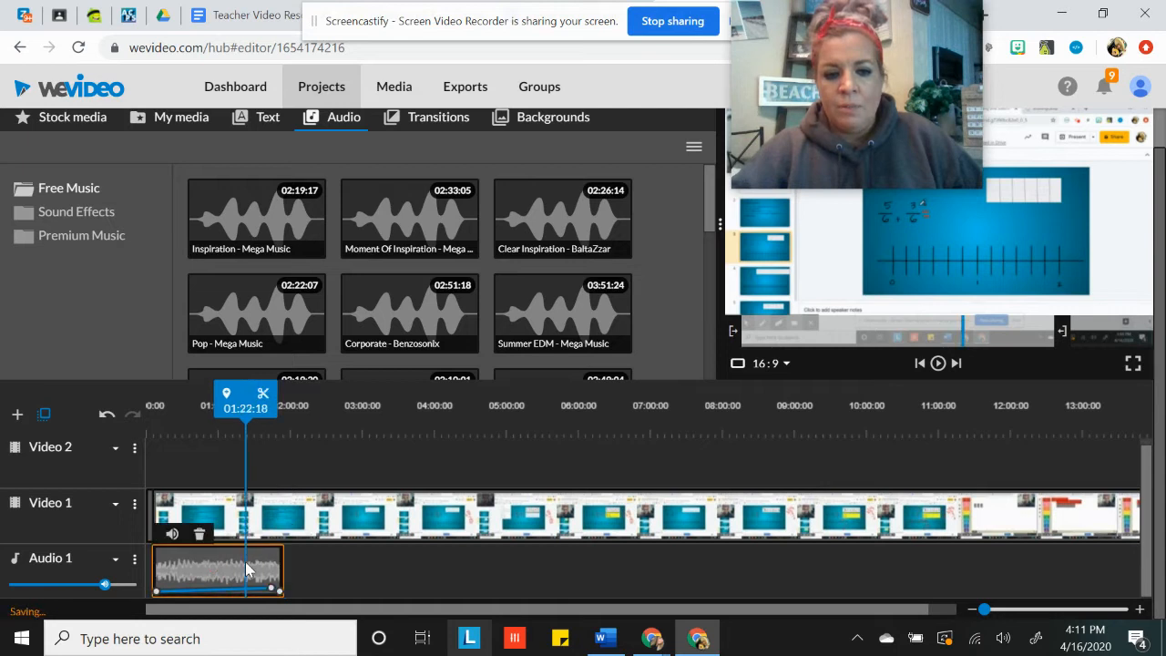
pyautogui.click(198, 534)
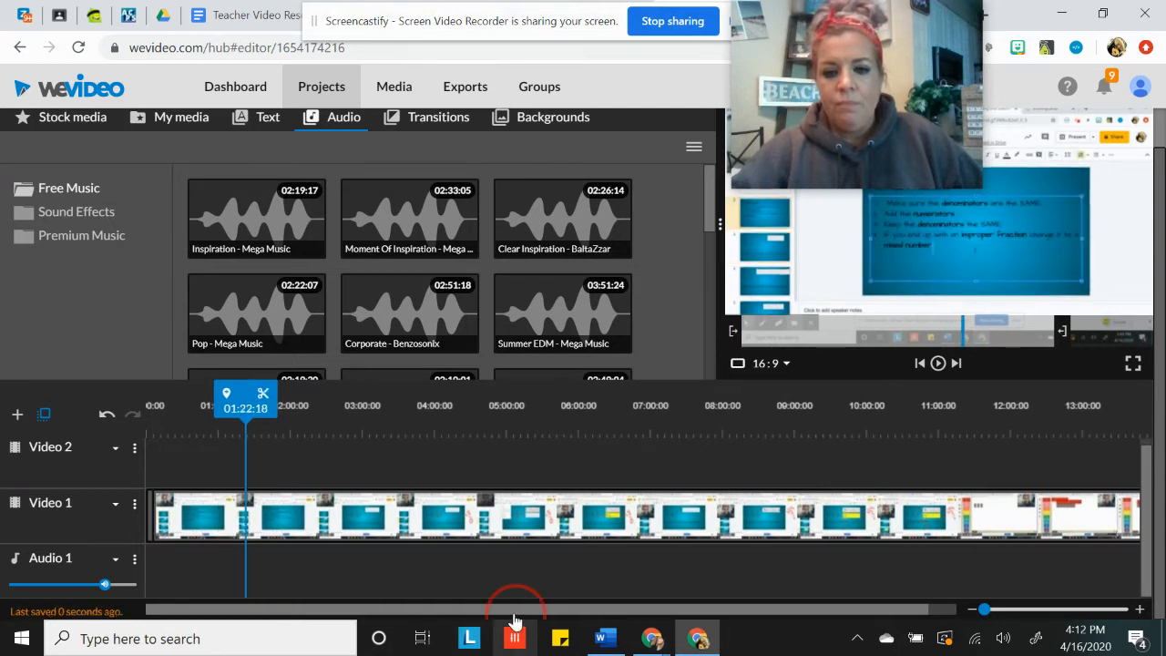
# Find the "Welcome to Pirate Island" picture IMG_6759 in the personal media library and preview it
pyautogui.moveTo(515, 608); pyautogui.dragTo(547, 612)
pyautogui.click(813, 609)
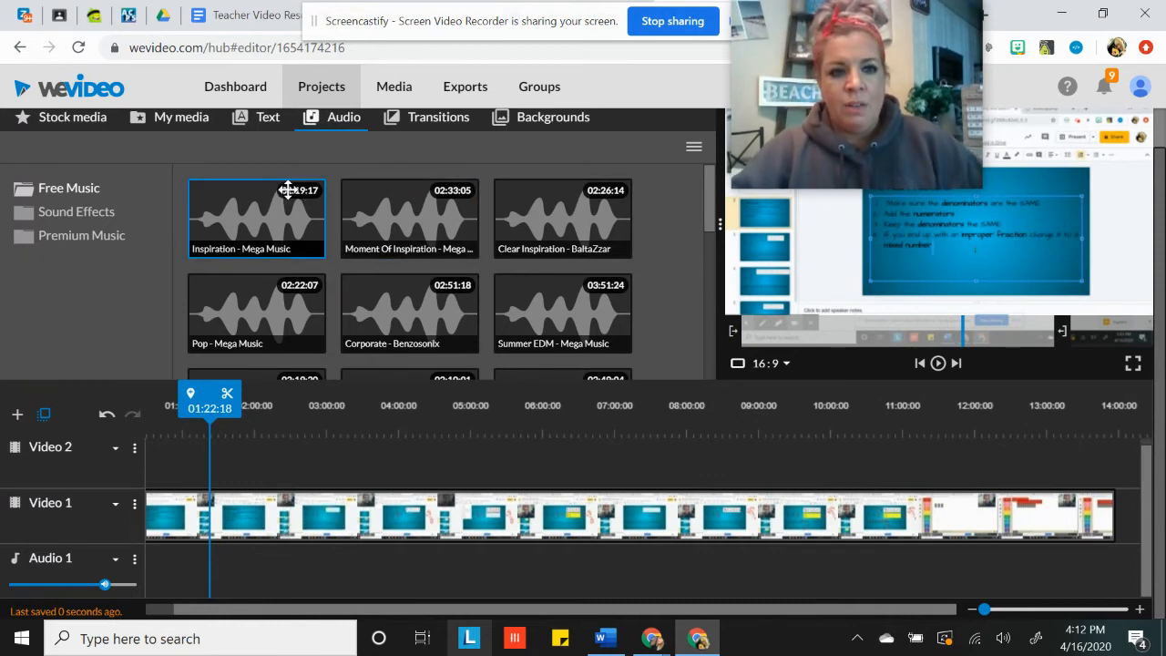
pyautogui.click(187, 121)
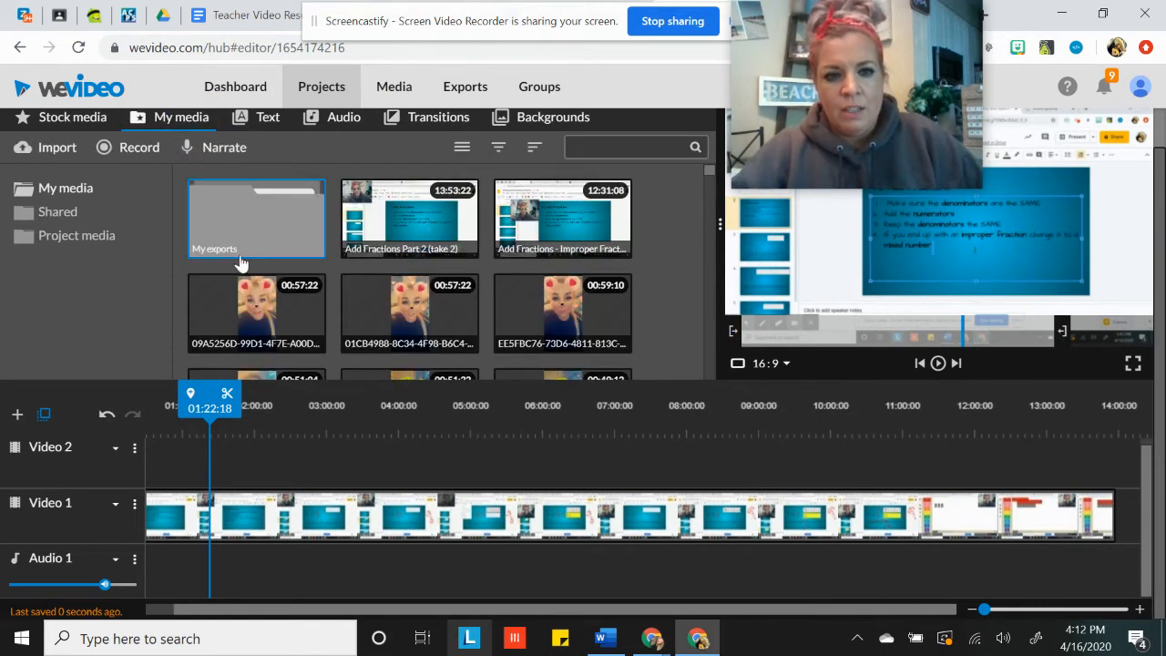
pyautogui.scroll(-5, 305, 273)
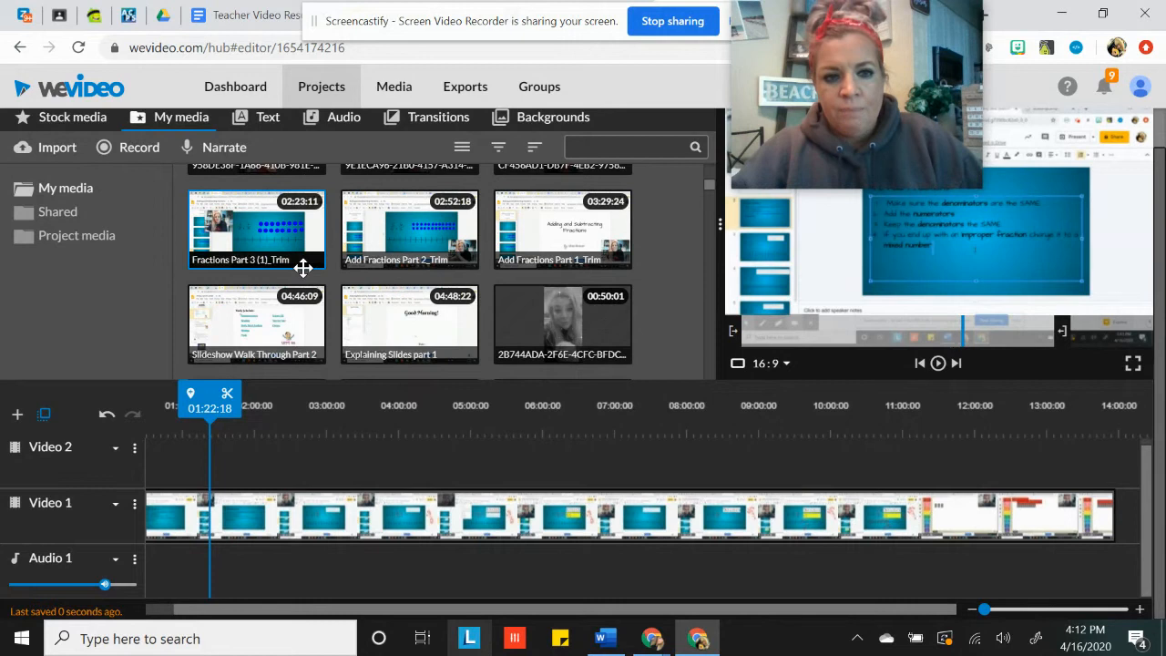
pyautogui.scroll(-10, 301, 267)
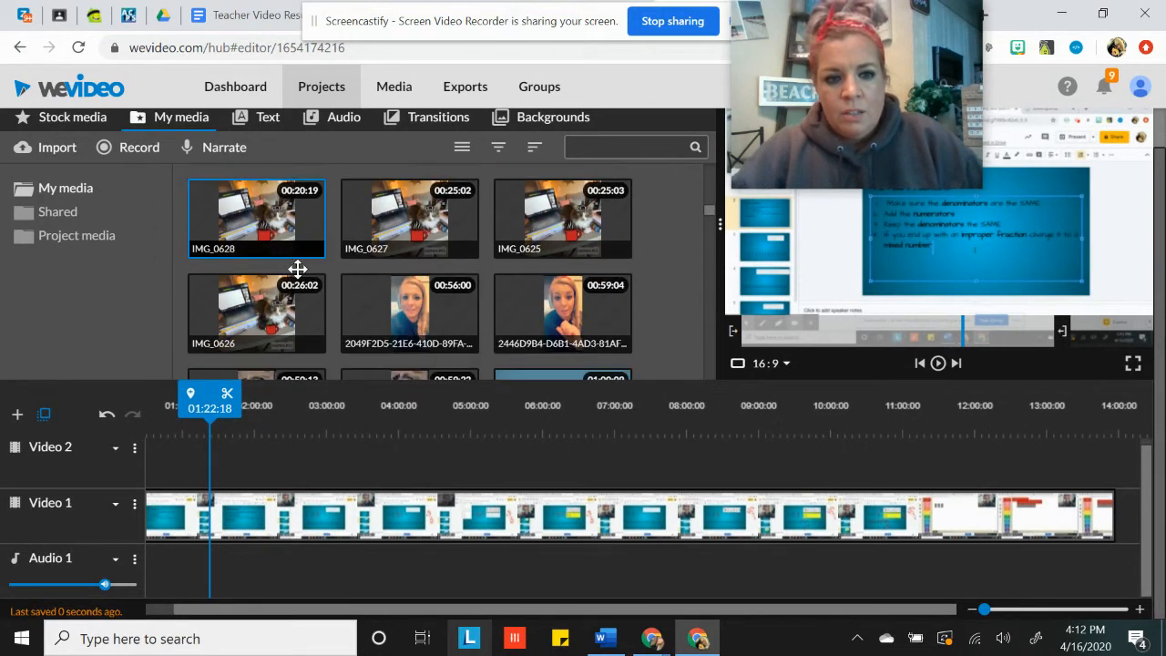
pyautogui.click(296, 266)
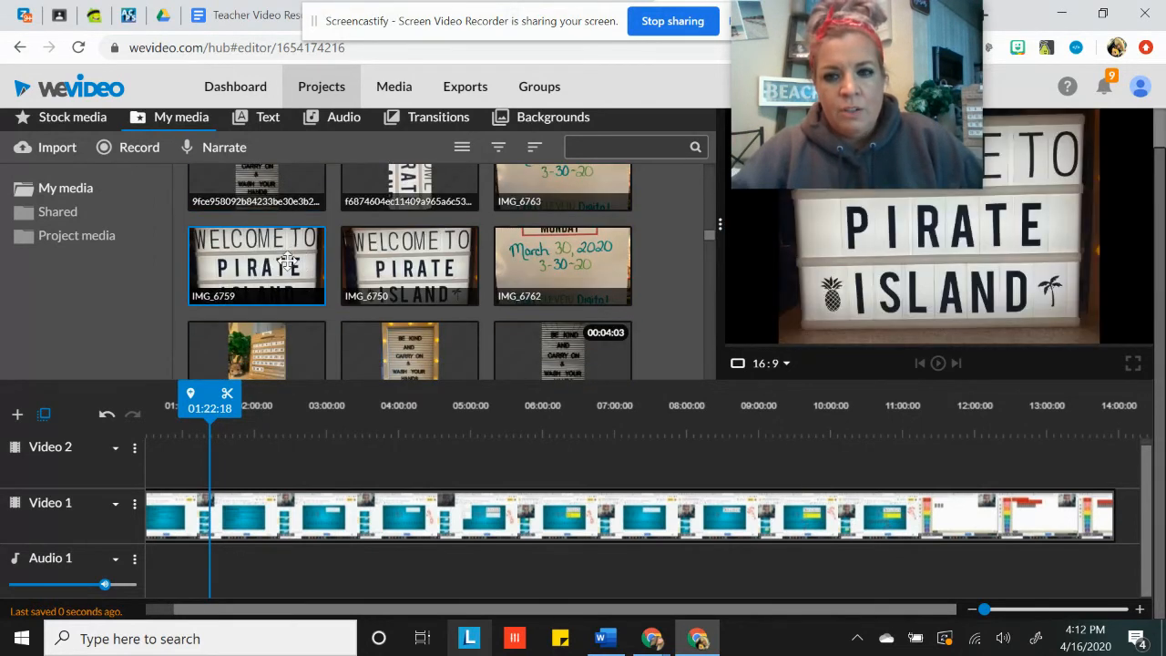
pyautogui.moveTo(820, 23); pyautogui.dragTo(86, 24)
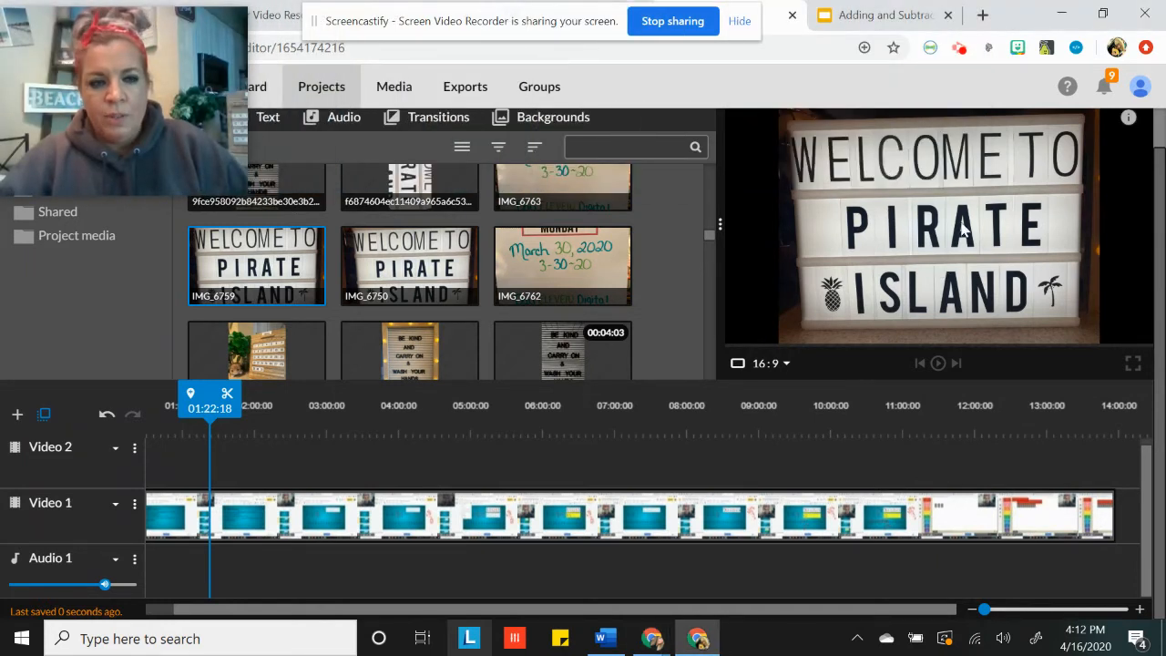
# Try to place picture IMG_6759 on Video 1 after the end of the lesson clip
pyautogui.click(257, 263)
pyautogui.moveTo(332, 259)
pyautogui.mouseDown()
pyautogui.moveTo(911, 417)
pyautogui.moveTo(1044, 508)
pyautogui.moveTo(1158, 528)
pyautogui.moveTo(1135, 515)
pyautogui.mouseUp()
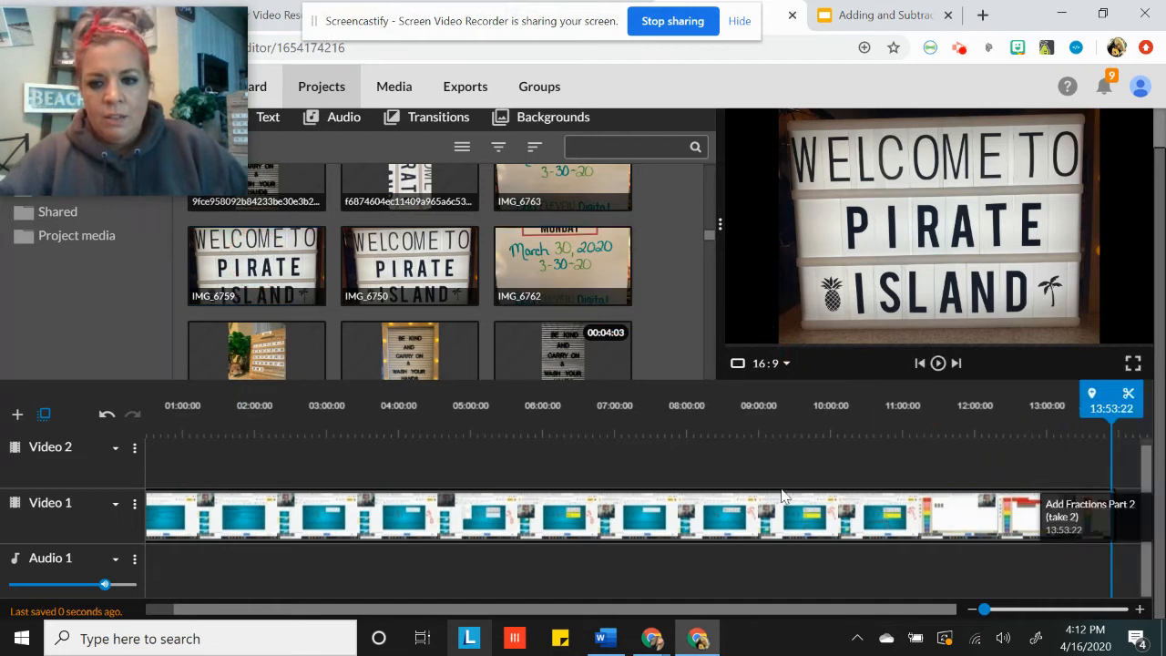
pyautogui.moveTo(255, 252)
pyautogui.mouseDown()
pyautogui.moveTo(909, 359)
pyautogui.moveTo(1144, 515)
pyautogui.moveTo(1138, 508)
pyautogui.mouseUp()
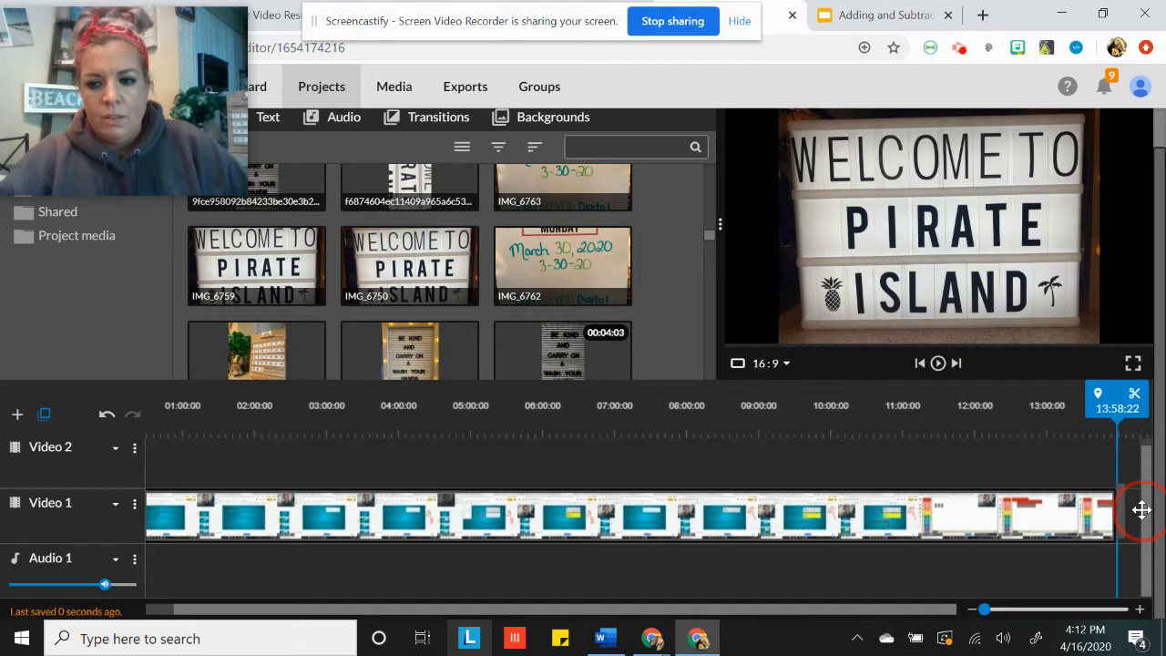
pyautogui.click(961, 610)
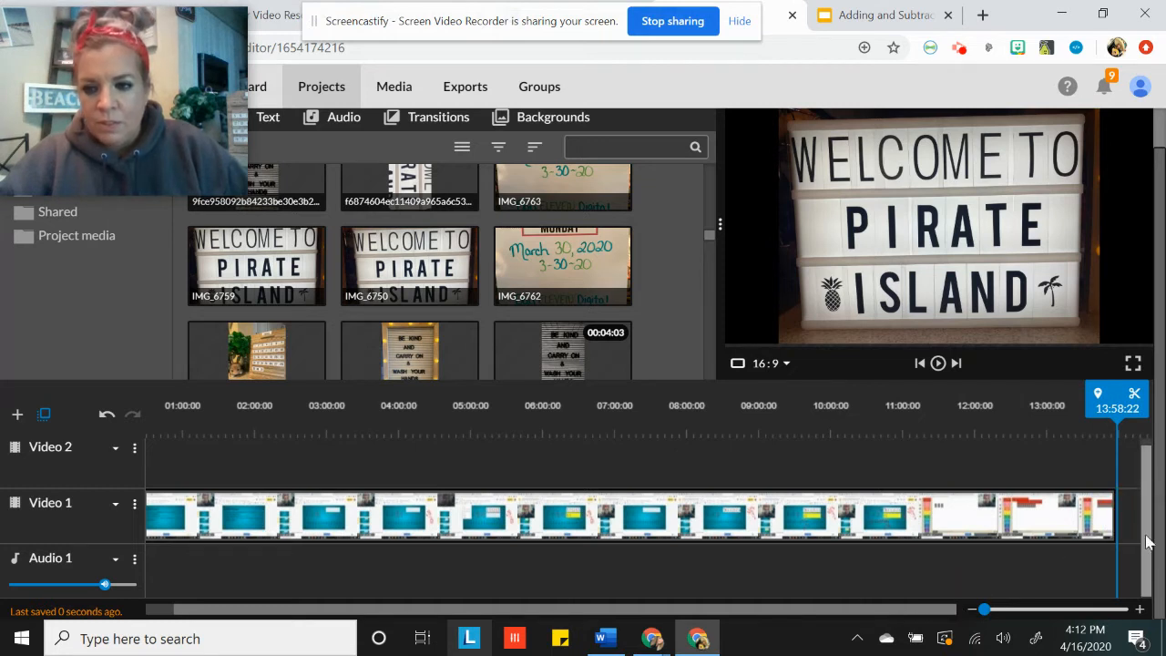
# Add picture IMG_6759 to Video 2 near the end and move it to Video 1 directly after the lesson clip
pyautogui.click(256, 258)
pyautogui.moveTo(365, 257)
pyautogui.mouseDown()
pyautogui.moveTo(1087, 555)
pyautogui.moveTo(1123, 507)
pyautogui.moveTo(1144, 505)
pyautogui.moveTo(1103, 458)
pyautogui.moveTo(1118, 467)
pyautogui.mouseUp()
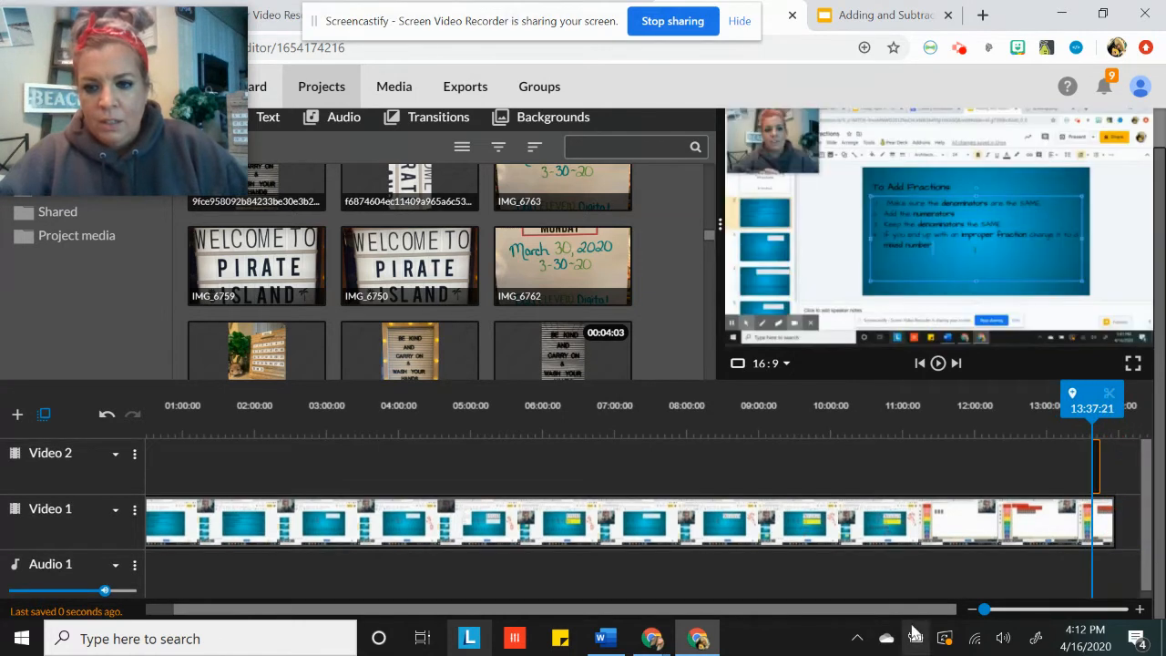
pyautogui.moveTo(943, 608); pyautogui.dragTo(966, 602)
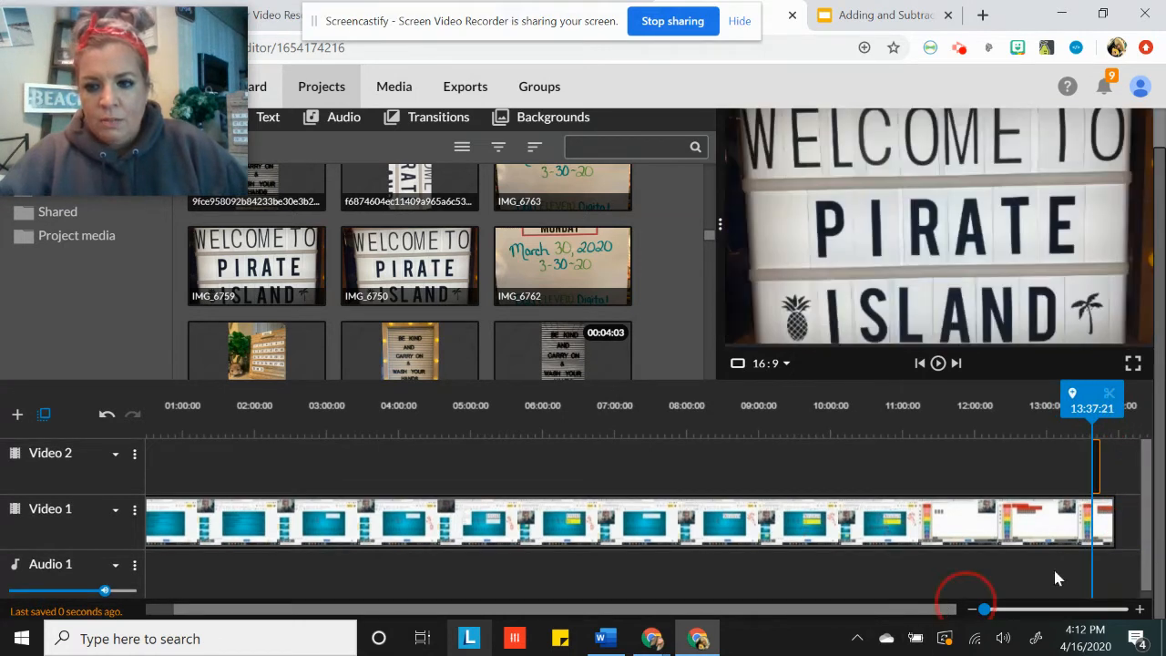
pyautogui.moveTo(1102, 465); pyautogui.dragTo(1130, 516)
pyautogui.click(1106, 473)
pyautogui.moveTo(899, 609); pyautogui.dragTo(951, 610)
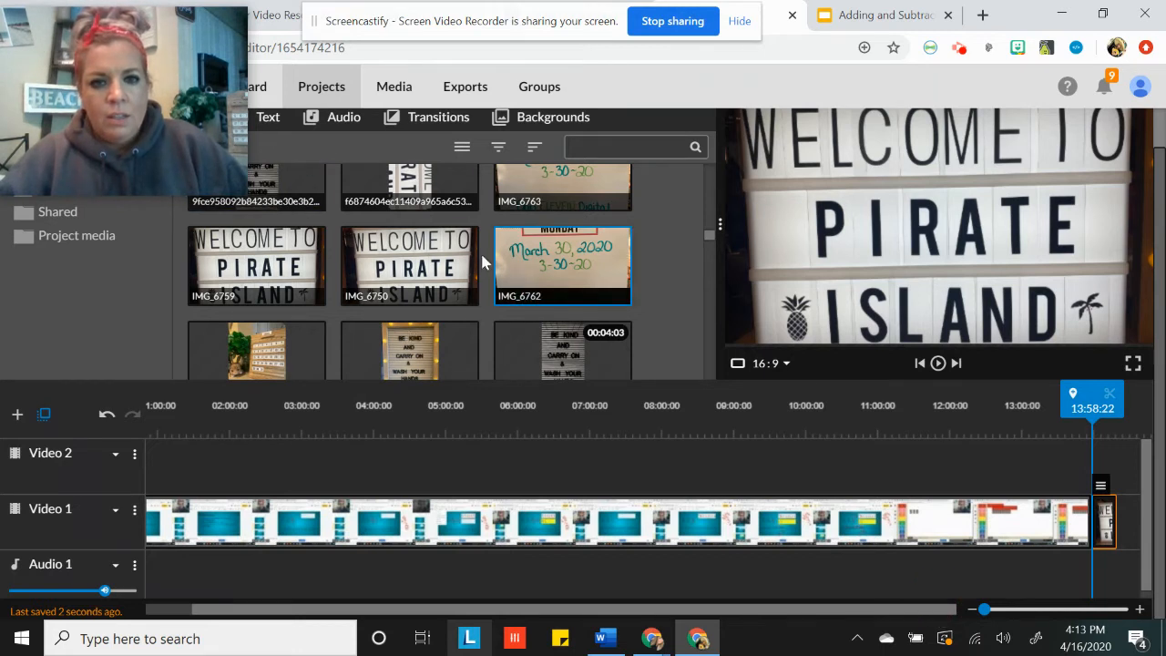
# Add a standard transition on Video 1 between the lesson clip and picture IMG_6759
pyautogui.click(436, 130)
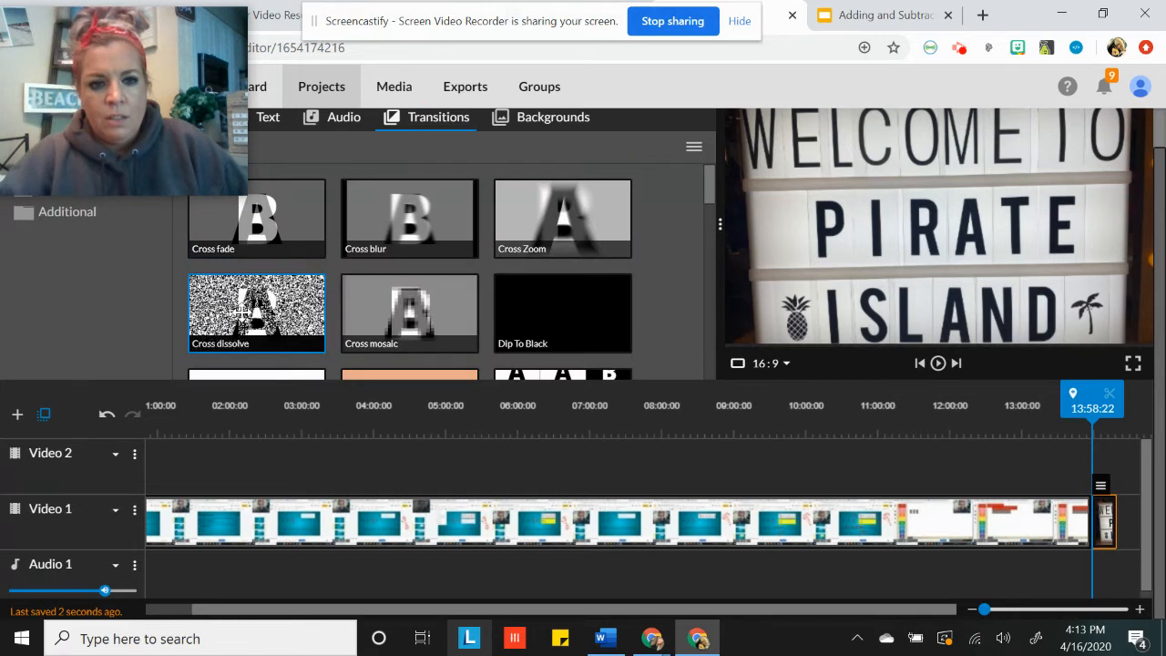
pyautogui.click(241, 312)
pyautogui.click(251, 305)
pyautogui.scroll(-4, 273, 301)
pyautogui.moveTo(288, 297); pyautogui.dragTo(1095, 519)
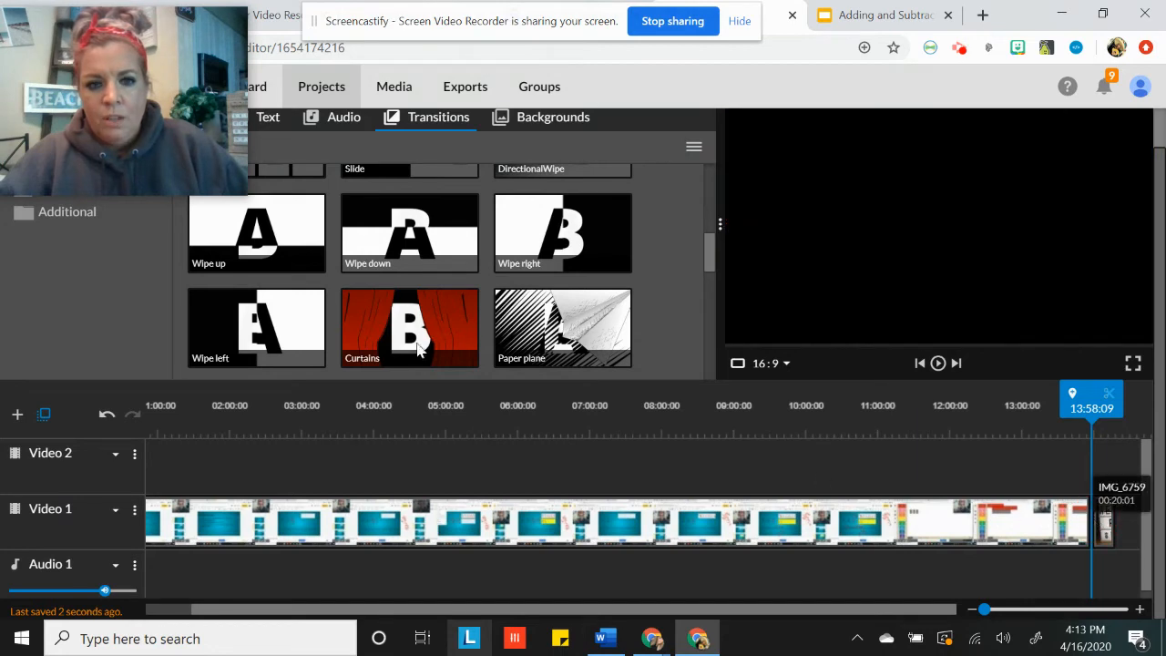
# Preview the Curtains transition, and place a Cross dissolve transition at the end of picture IMG_6759
pyautogui.click(448, 368)
pyautogui.scroll(5, 274, 267)
pyautogui.click(273, 305)
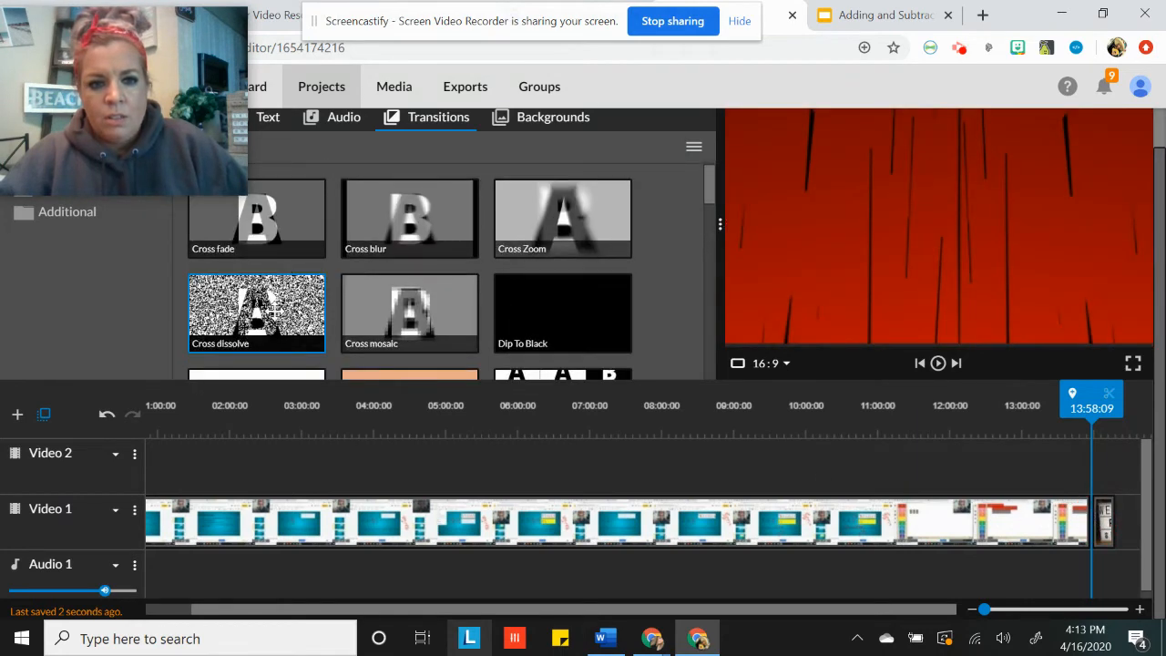
pyautogui.click(1133, 512)
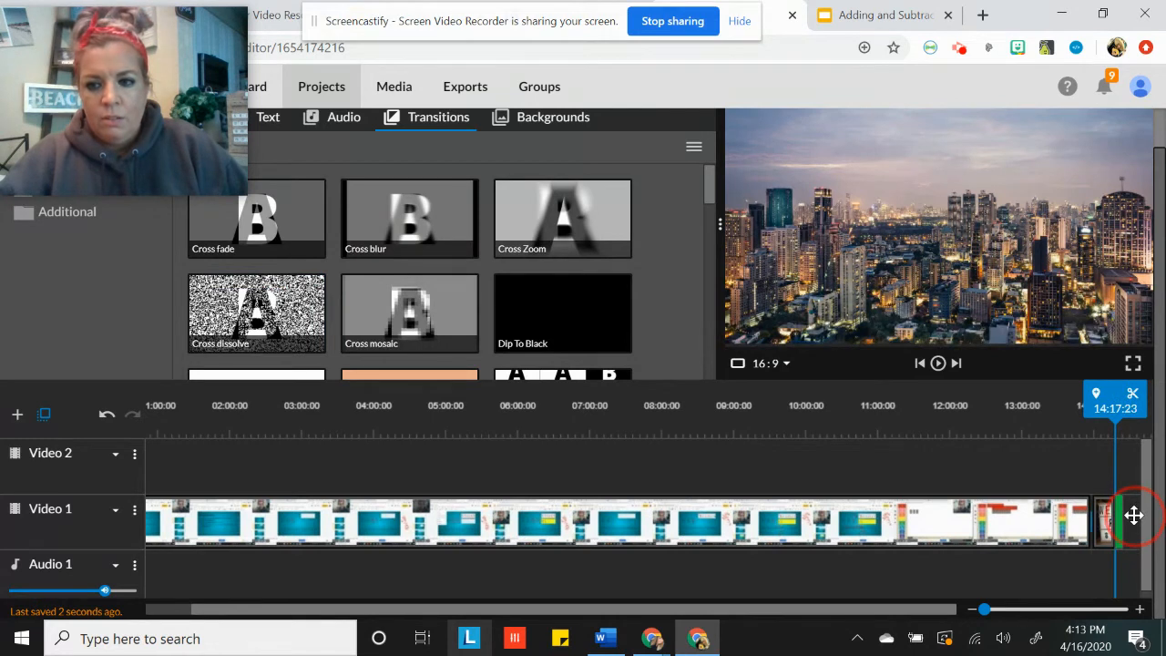
pyautogui.moveTo(1134, 516); pyautogui.dragTo(1135, 521)
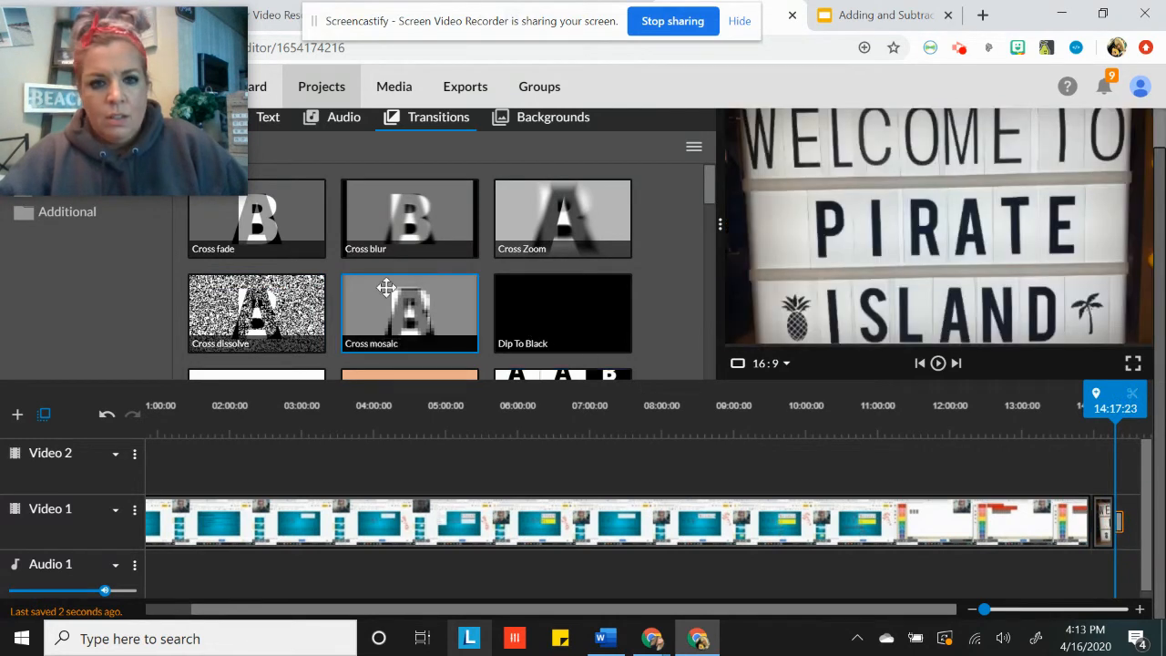
# Check the settings of the Cross dissolve transition at the end of picture IMG_6759
pyautogui.scroll(1, 386, 286)
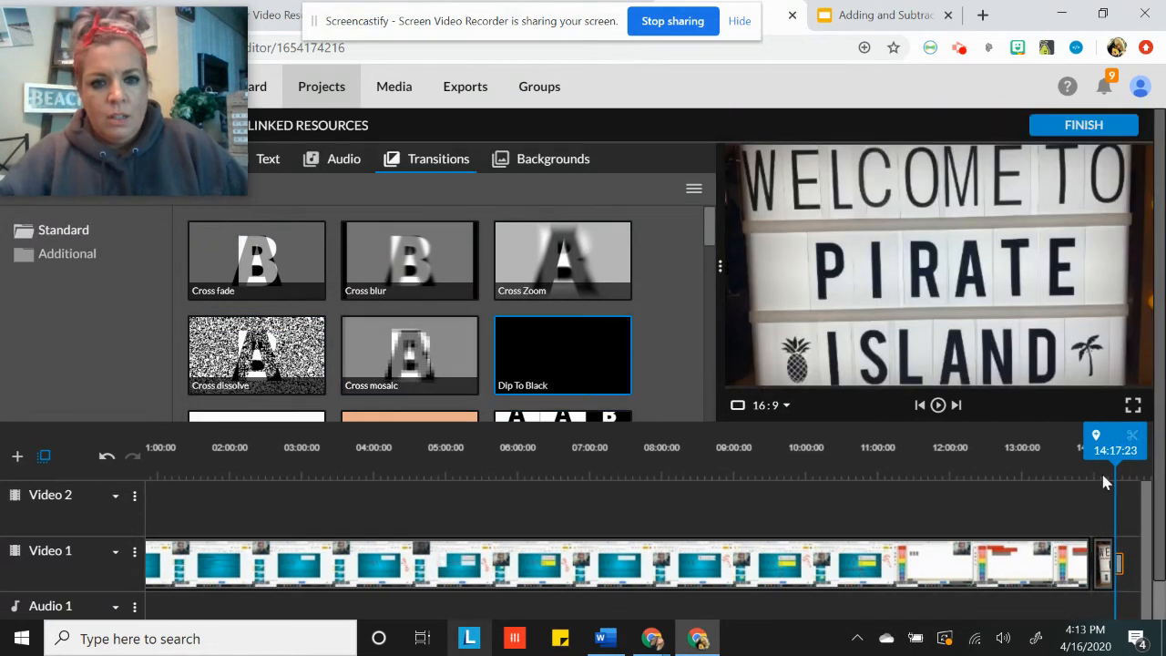
pyautogui.click(1120, 565)
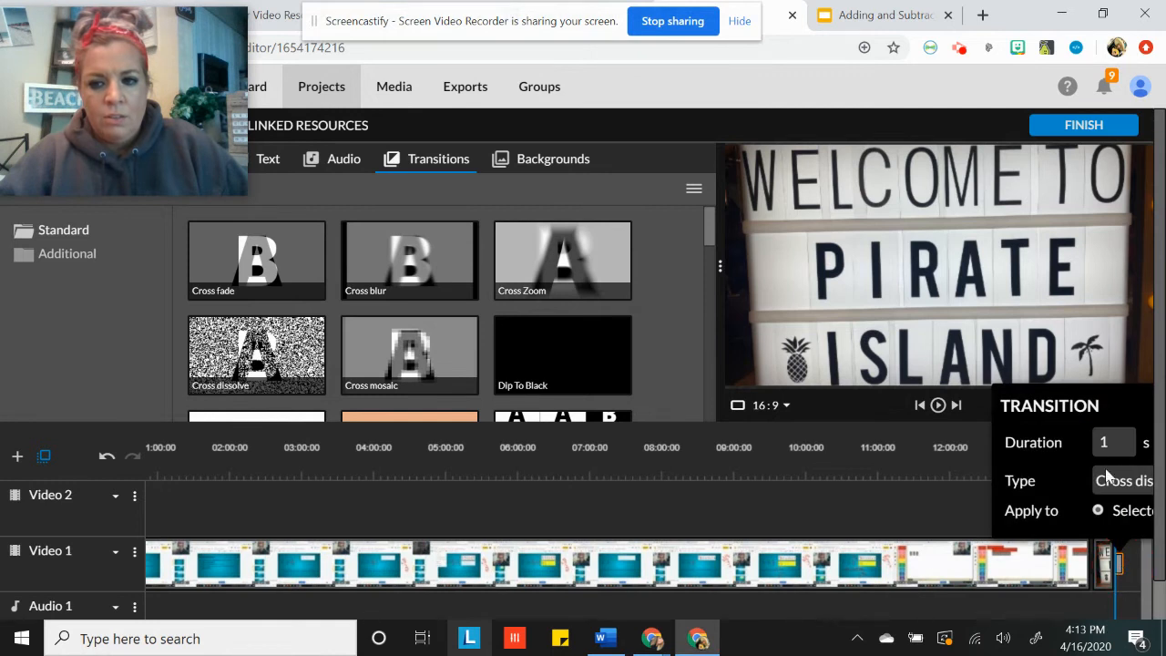
pyautogui.click(664, 397)
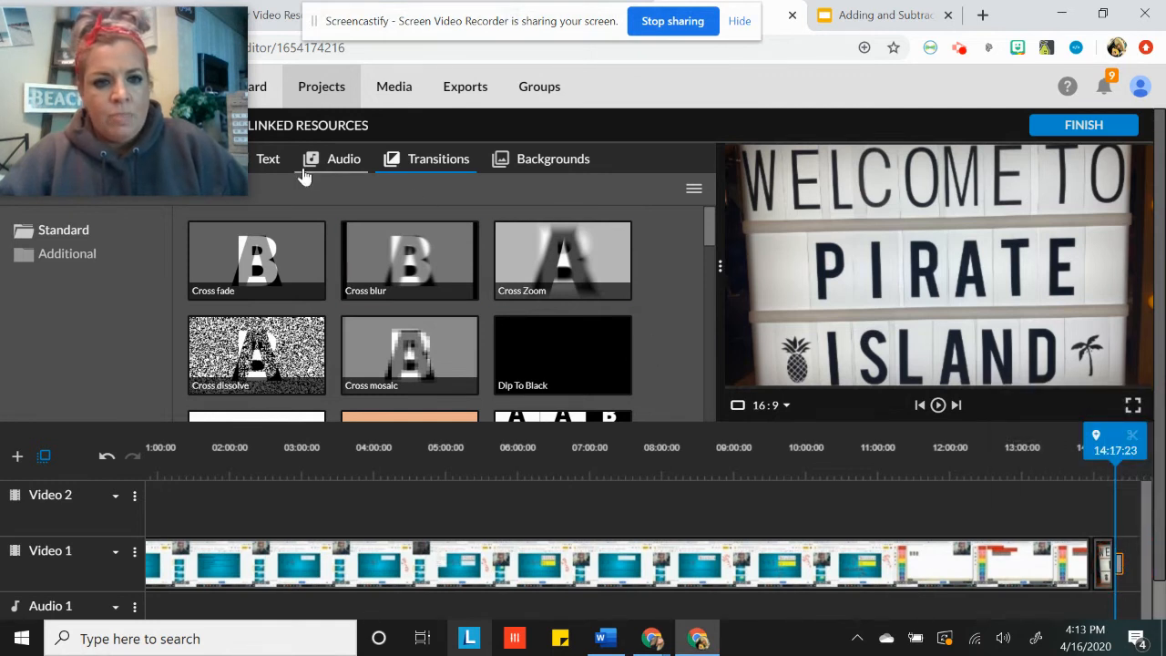
# Add picture IMG_6751 to Video 2 near the end and move it to Video 1 after picture IMG_6759
pyautogui.moveTo(139, 138)
pyautogui.moveTo(160, 54); pyautogui.dragTo(156, 218)
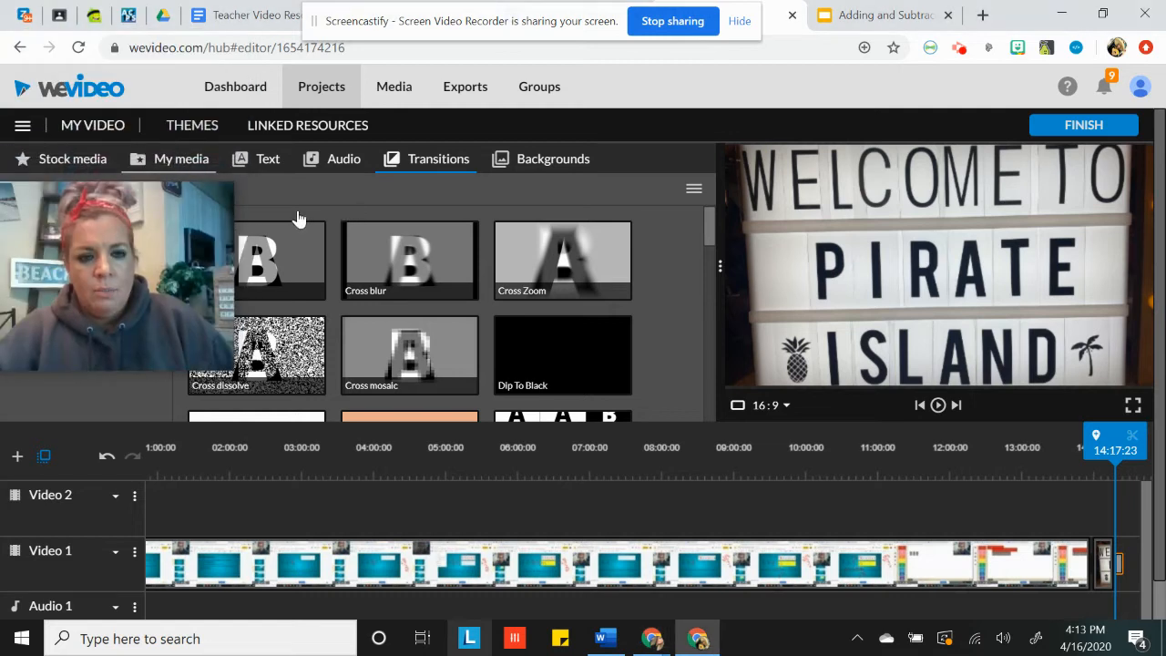
pyautogui.click(181, 160)
pyautogui.scroll(-5, 346, 319)
pyautogui.scroll(-8, 345, 329)
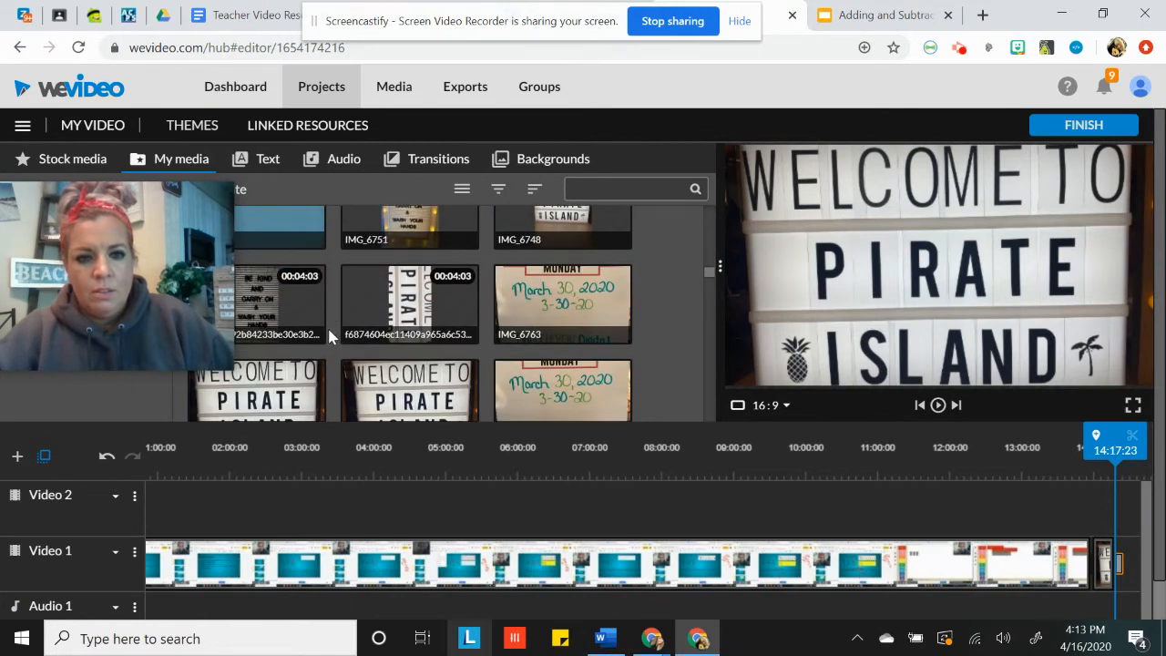
pyautogui.scroll(3, 397, 278)
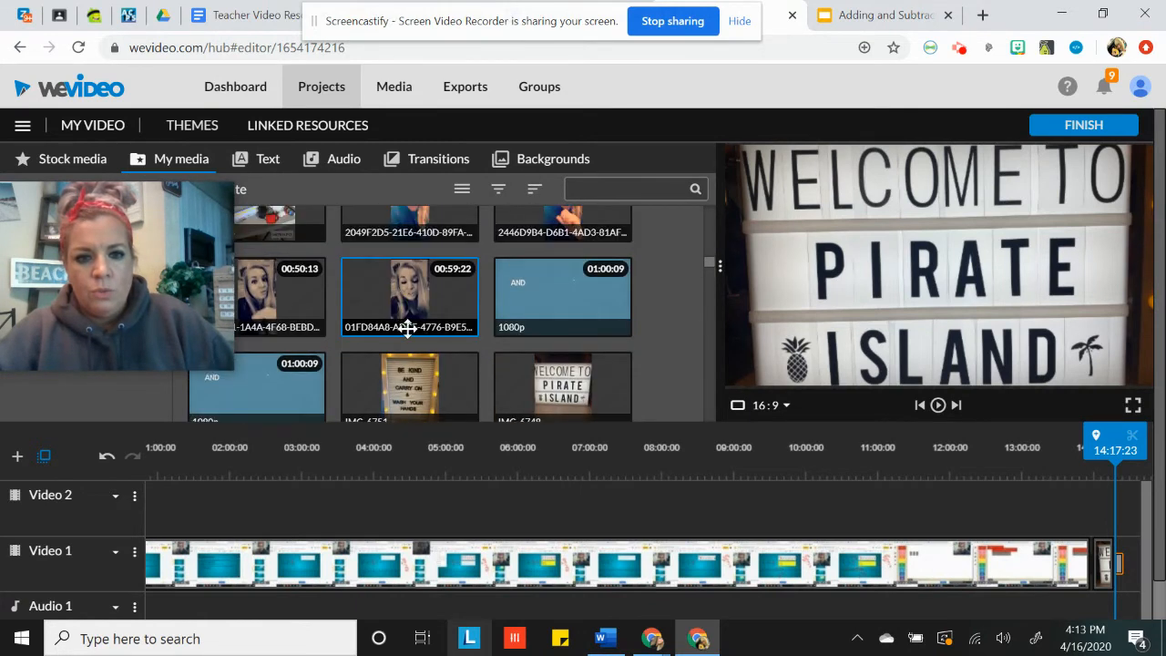
pyautogui.click(409, 387)
pyautogui.moveTo(409, 387); pyautogui.dragTo(1101, 516)
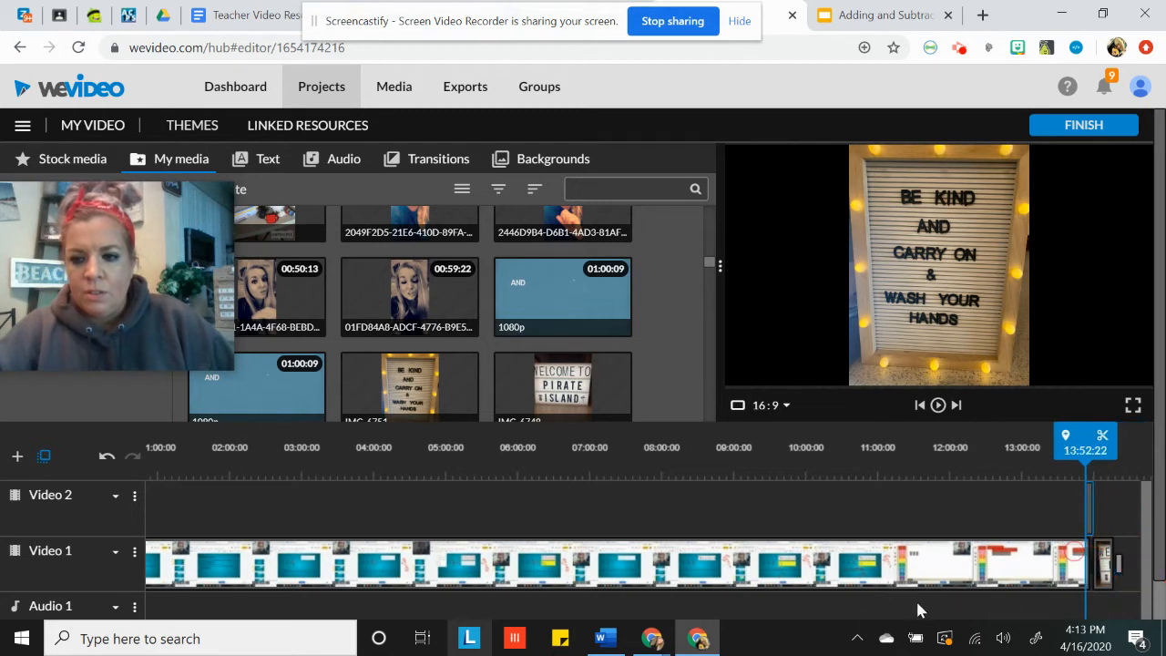
pyautogui.moveTo(1092, 511); pyautogui.dragTo(1131, 554)
pyautogui.click(1073, 526)
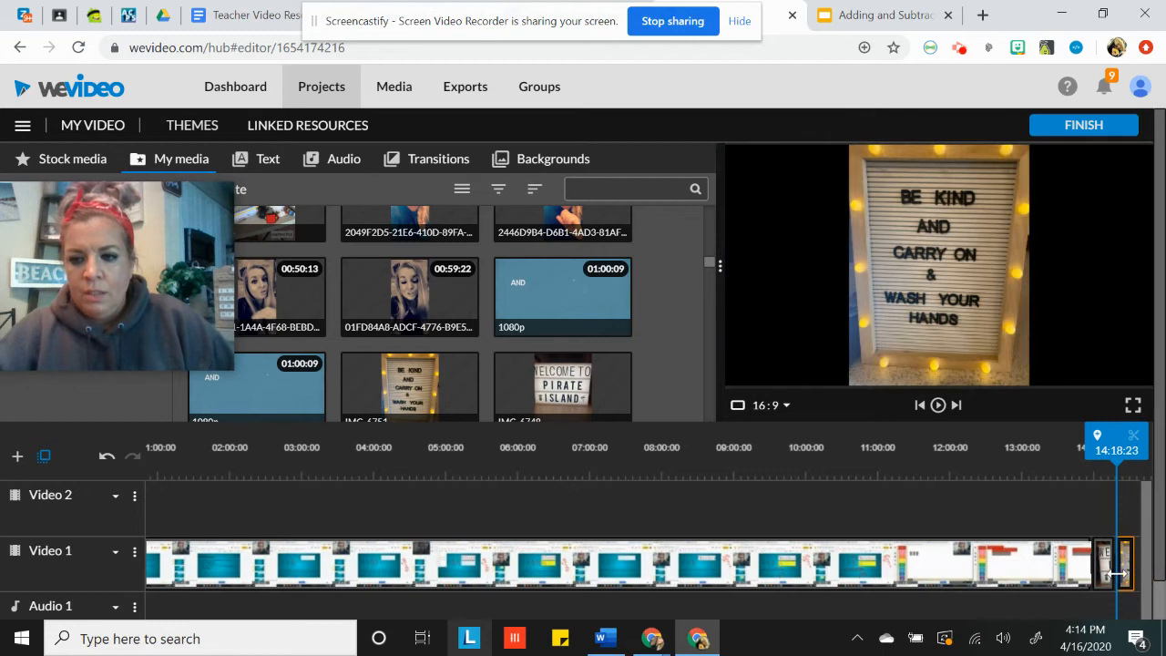
# Place a Dip To Black transition on Video 1 at the end of picture IMG_6751
pyautogui.click(425, 162)
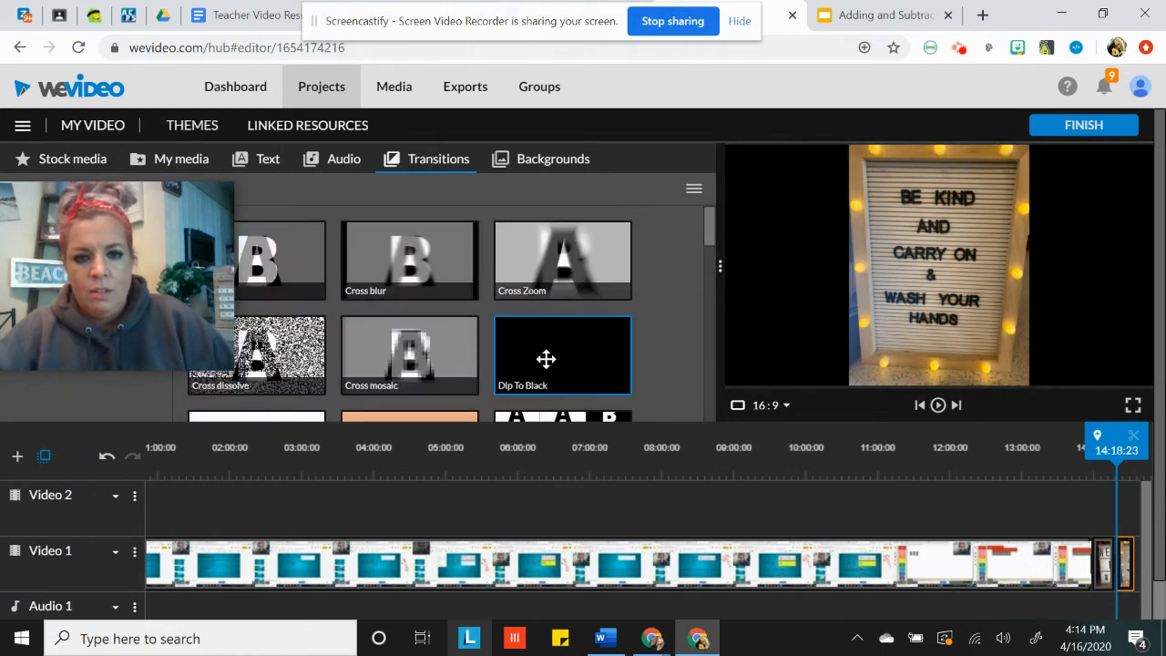
pyautogui.moveTo(1139, 522)
pyautogui.mouseDown()
pyautogui.moveTo(1129, 559)
pyautogui.moveTo(1120, 538)
pyautogui.moveTo(1135, 546)
pyautogui.moveTo(1126, 518)
pyautogui.moveTo(1142, 562)
pyautogui.mouseUp()
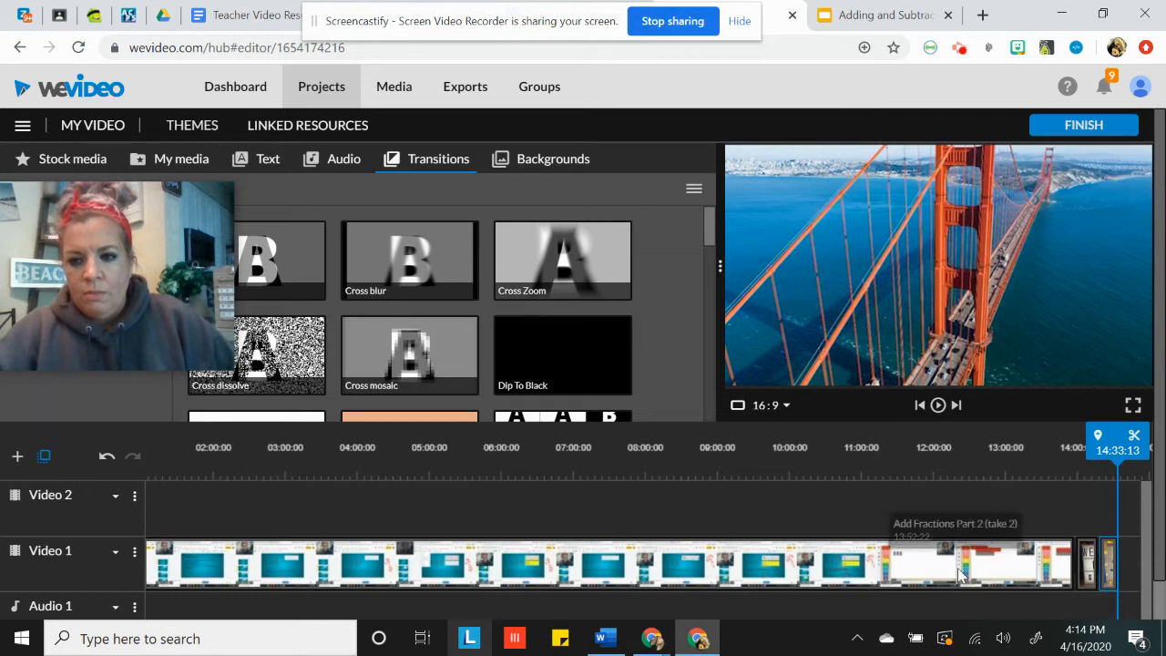
pyautogui.click(1059, 572)
pyautogui.moveTo(562, 355); pyautogui.dragTo(1139, 571)
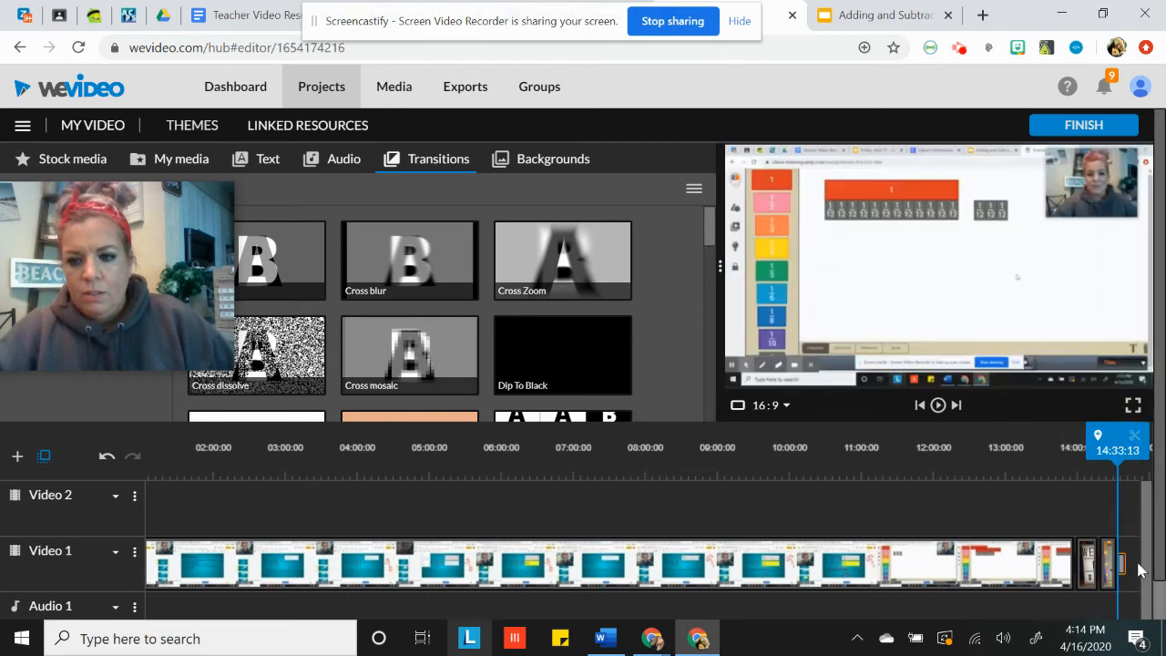
# Play the preview from the end of the lesson clip into picture IMG_6759
pyautogui.click(1061, 574)
pyautogui.click(937, 405)
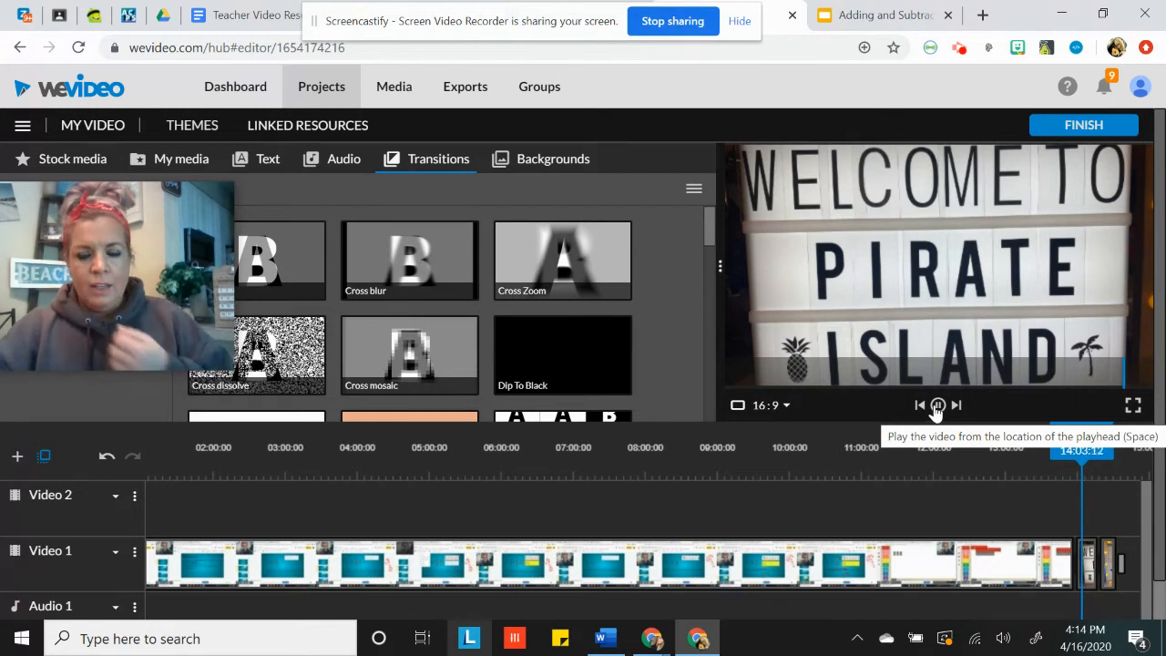
pyautogui.click(936, 407)
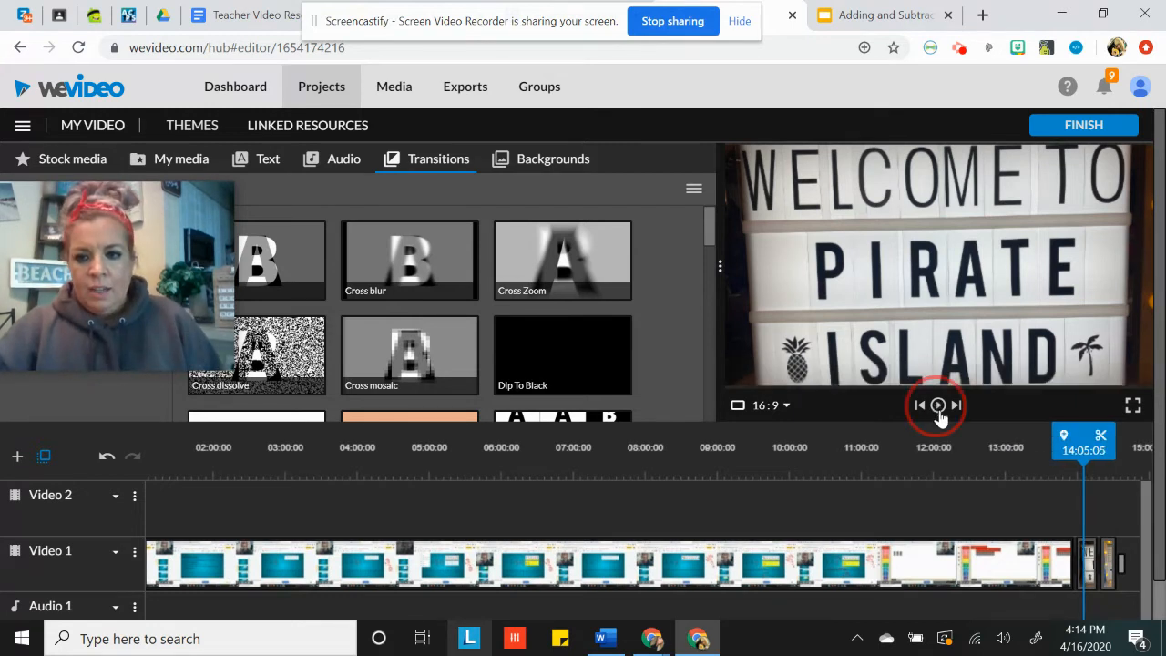
# Shorten picture IMG_6759 on Video 1 by trimming its end
pyautogui.click(1086, 557)
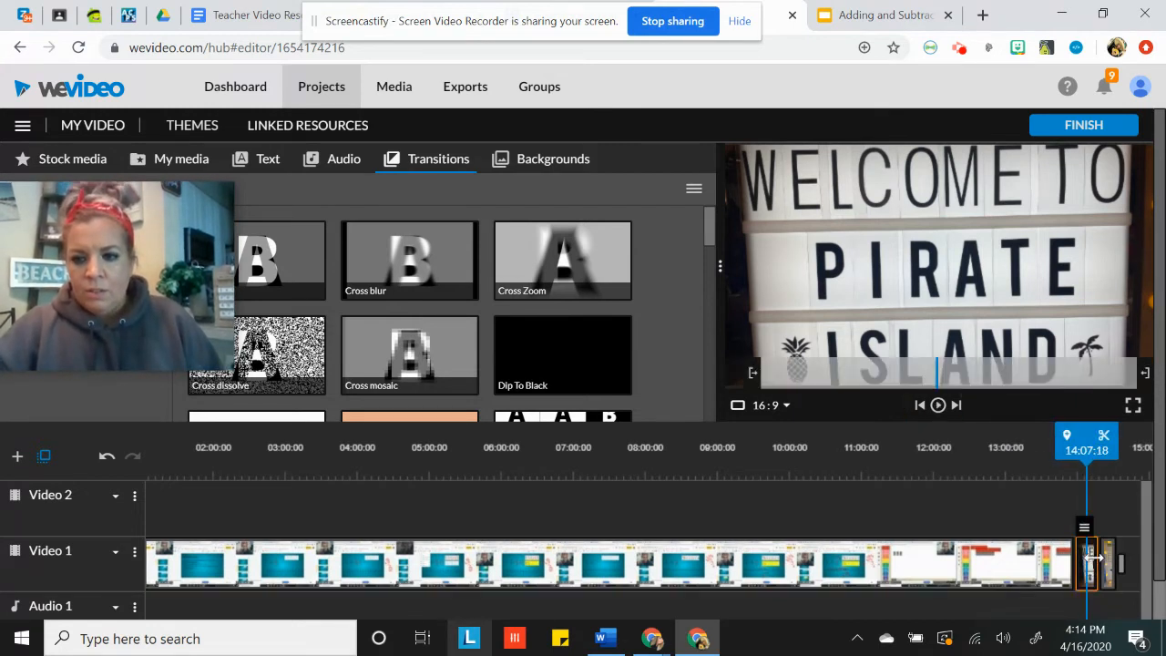
pyautogui.click(1094, 559)
pyautogui.click(1083, 560)
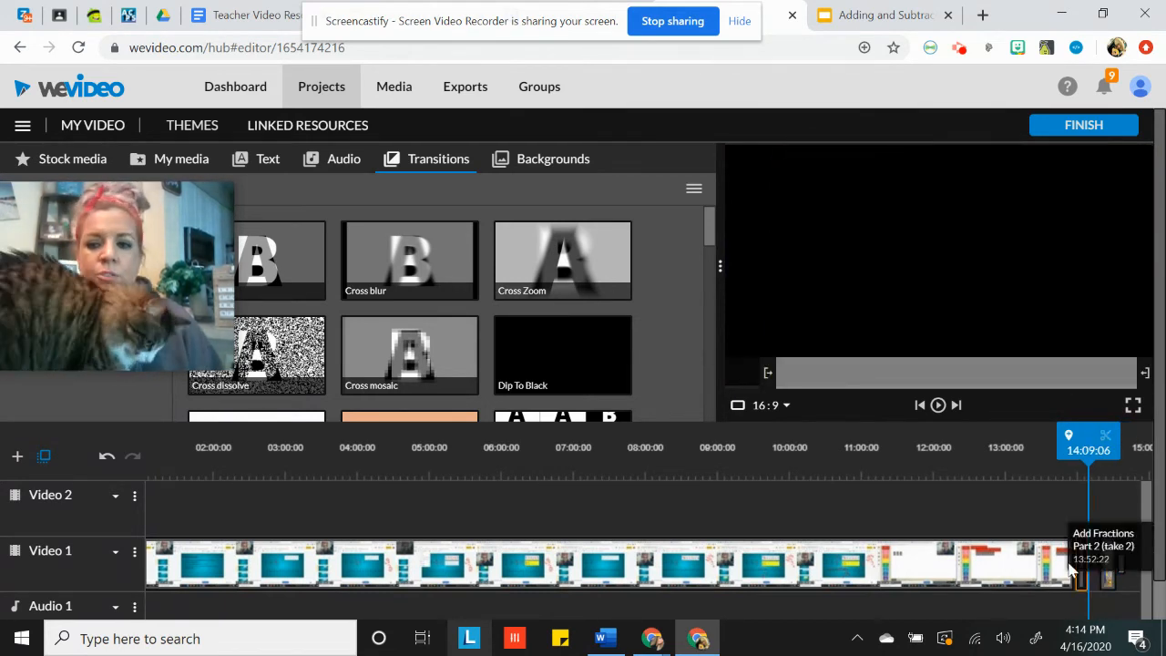
pyautogui.click(1056, 513)
# Add a Dip To Black transition on Video 1 between pictures IMG_6759 and IMG_6751
pyautogui.click(1107, 572)
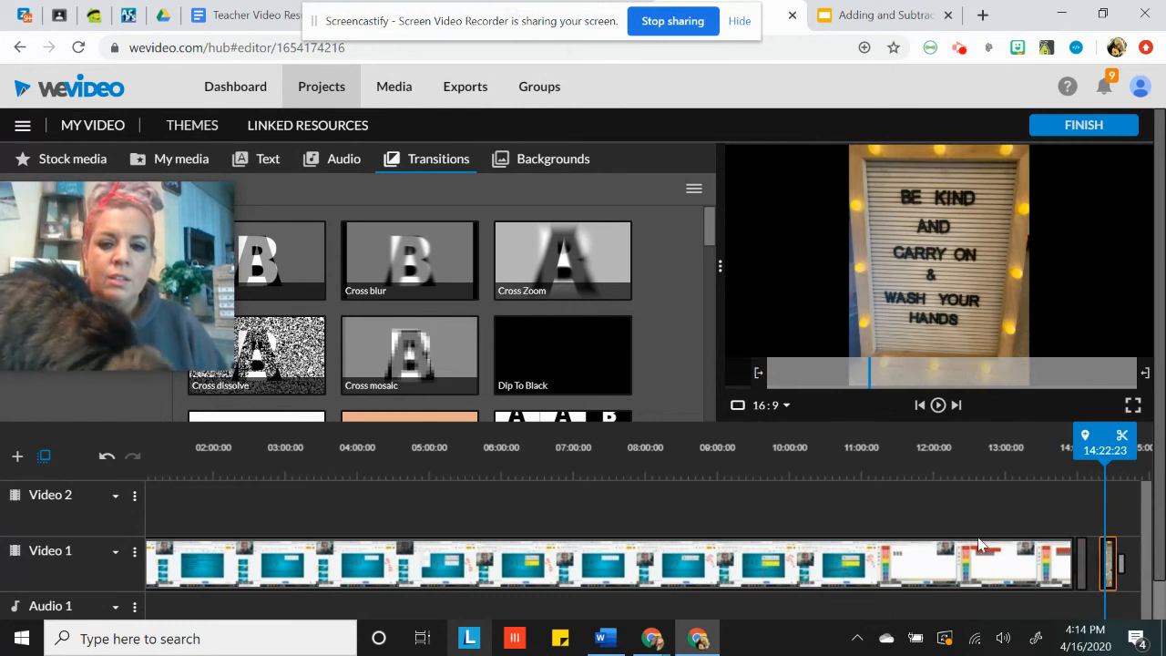
pyautogui.moveTo(578, 364)
pyautogui.mouseDown()
pyautogui.moveTo(1105, 551)
pyautogui.moveTo(1106, 562)
pyautogui.mouseUp()
pyautogui.doubleClick(1123, 566)
# Replay the passage from the end of the lesson clip through the shortened picture IMG_6759
pyautogui.click(1071, 563)
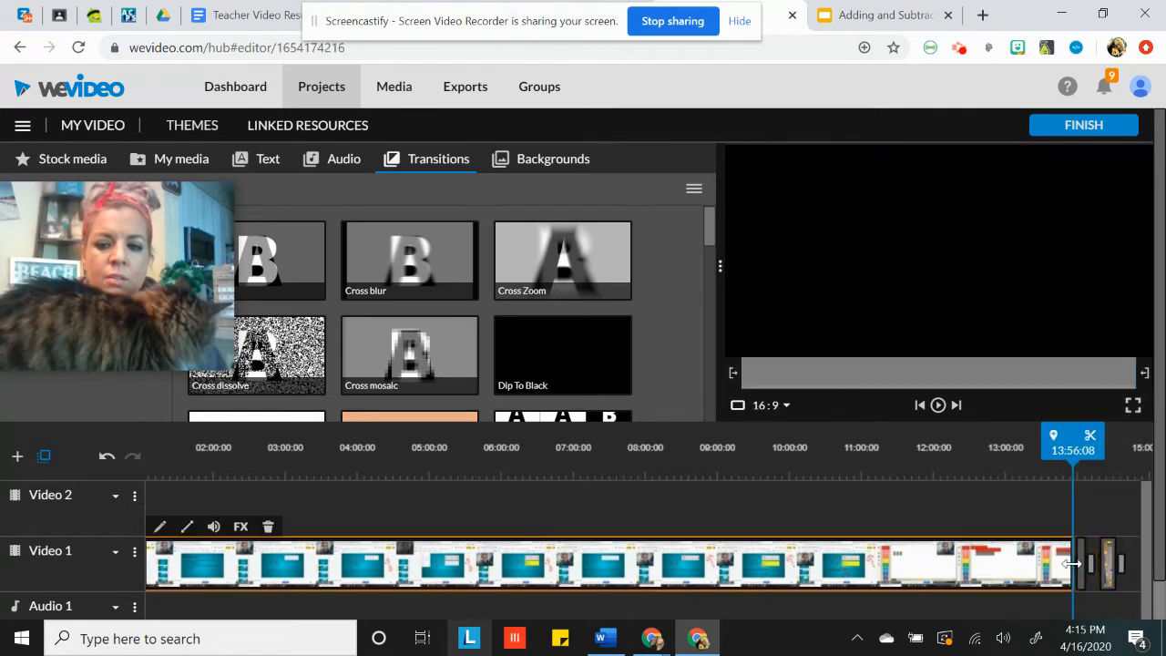
pyautogui.click(938, 405)
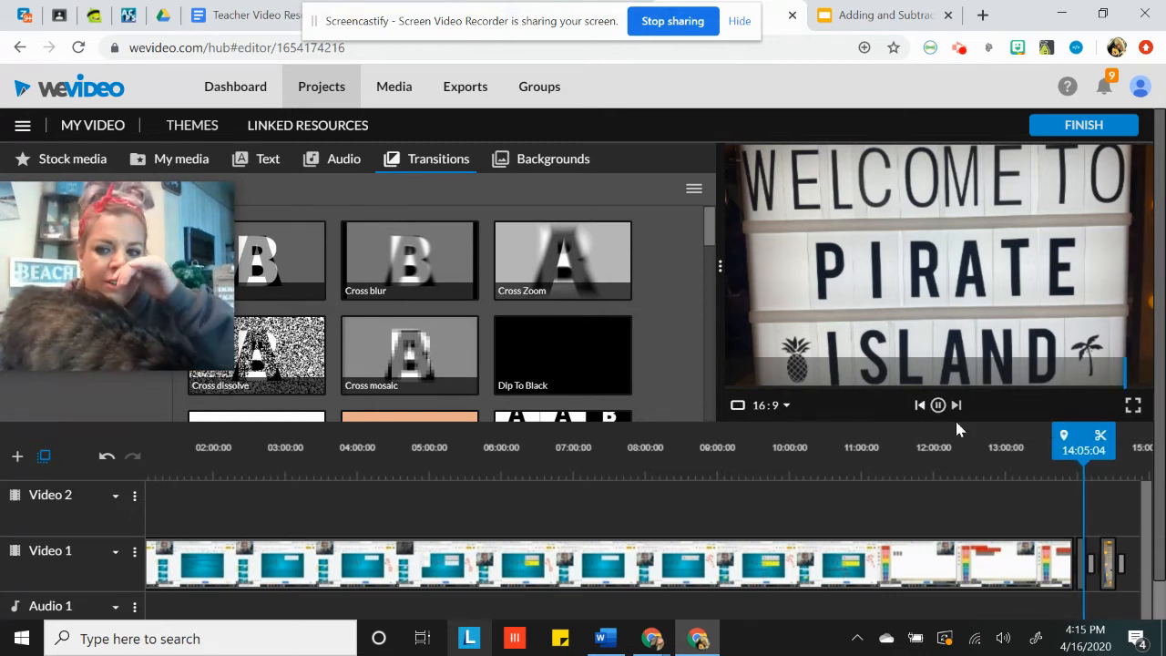
pyautogui.click(937, 404)
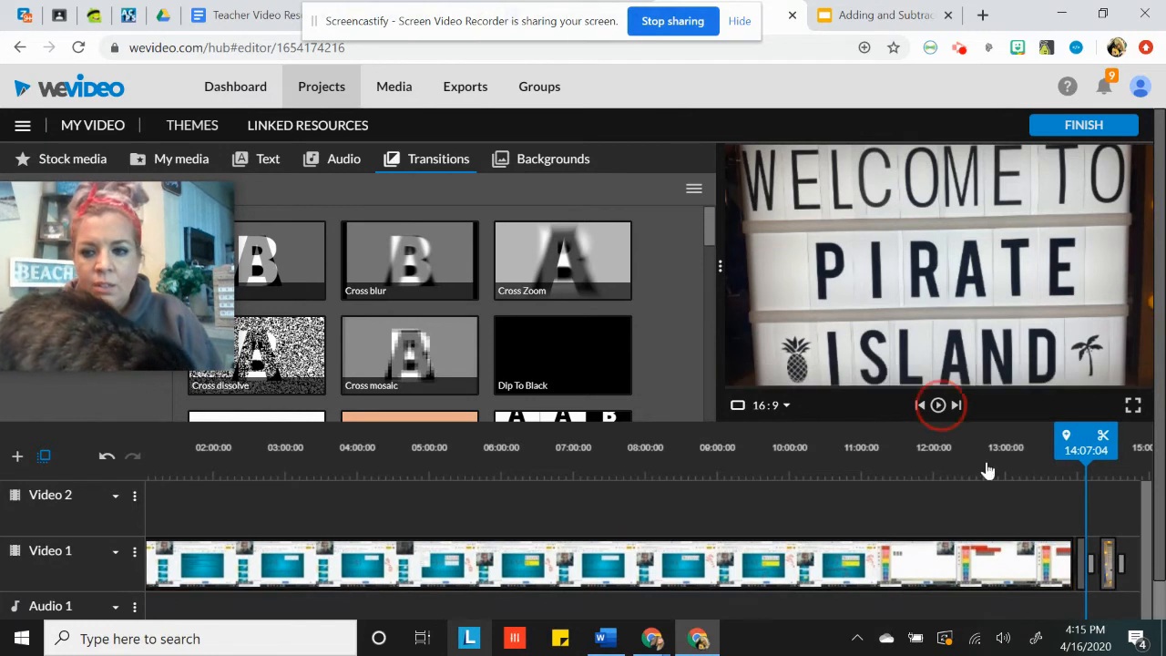
# Trim the shortened picture IMG_6759 on Video 1 down to a few frames
pyautogui.click(1084, 546)
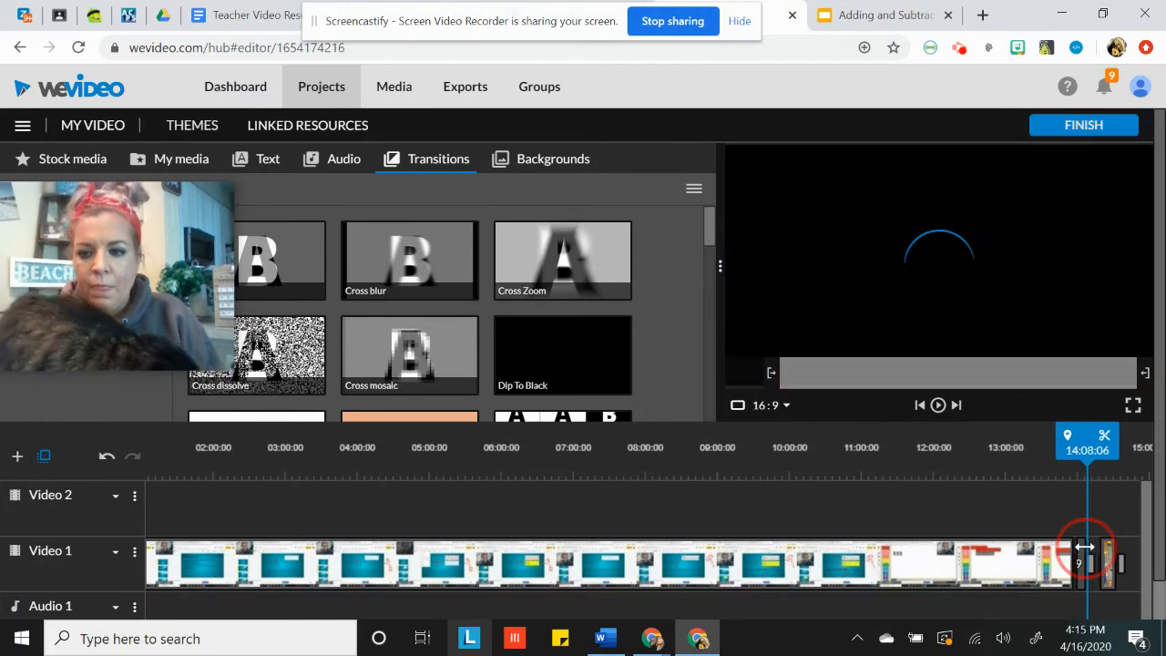
pyautogui.click(1075, 550)
pyautogui.click(1077, 554)
pyautogui.click(1068, 555)
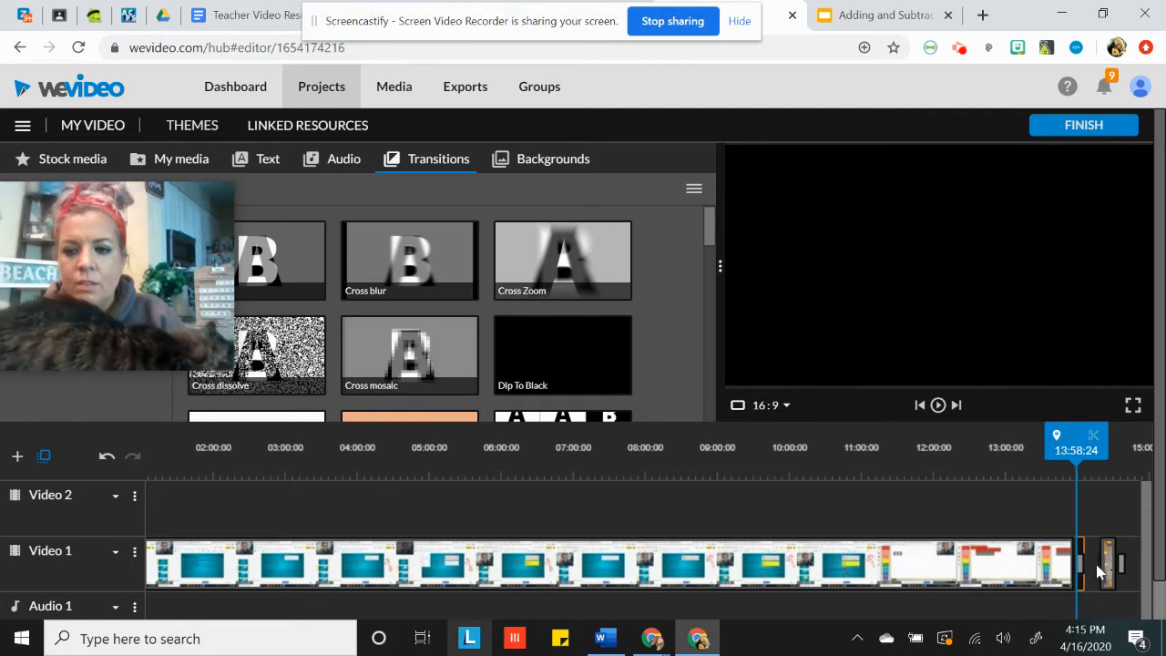
# Shorten picture IMG_6751 at the end of Video 1
pyautogui.moveTo(1103, 561); pyautogui.dragTo(1098, 572)
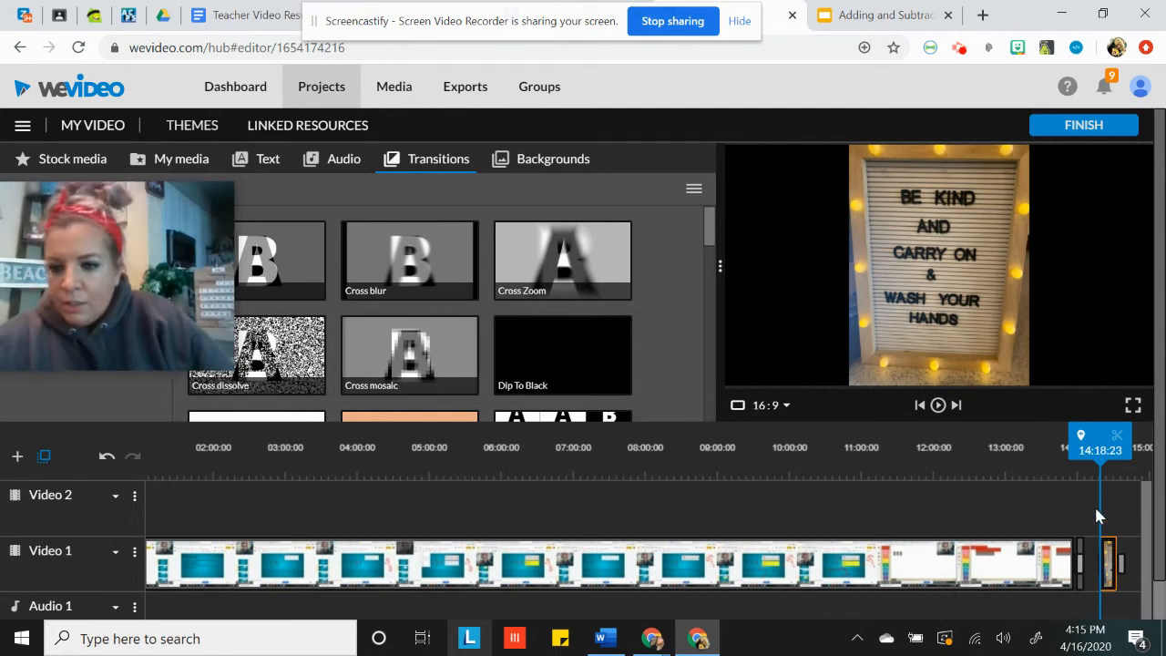
pyautogui.click(1112, 564)
pyautogui.moveTo(1111, 564)
pyautogui.mouseDown()
pyautogui.moveTo(1092, 563)
pyautogui.moveTo(1102, 522)
pyautogui.moveTo(1107, 545)
pyautogui.mouseUp()
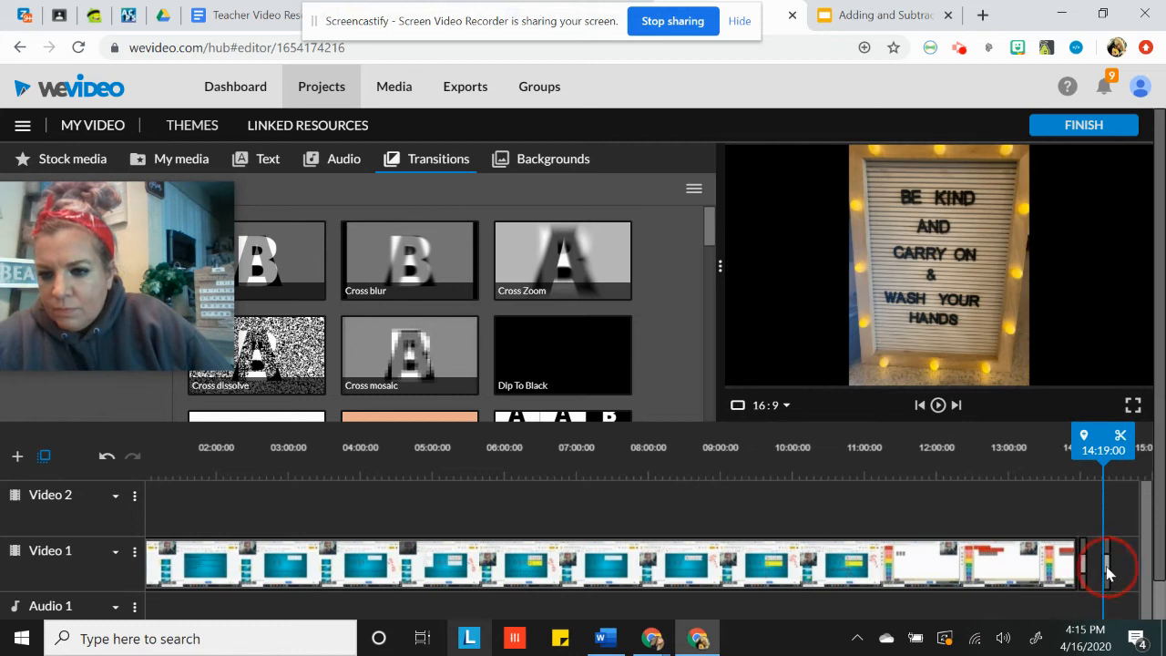
# Check the settings of the final Dip To Black transition and preview the section after the lesson clip
pyautogui.click(1110, 557)
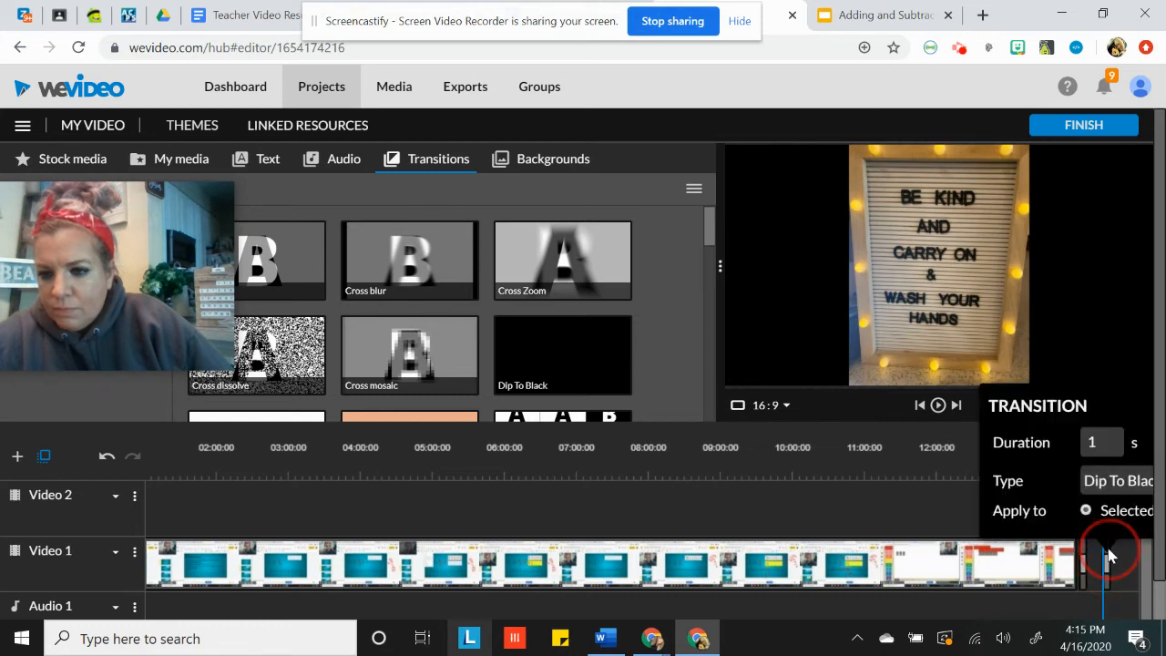
pyautogui.click(960, 495)
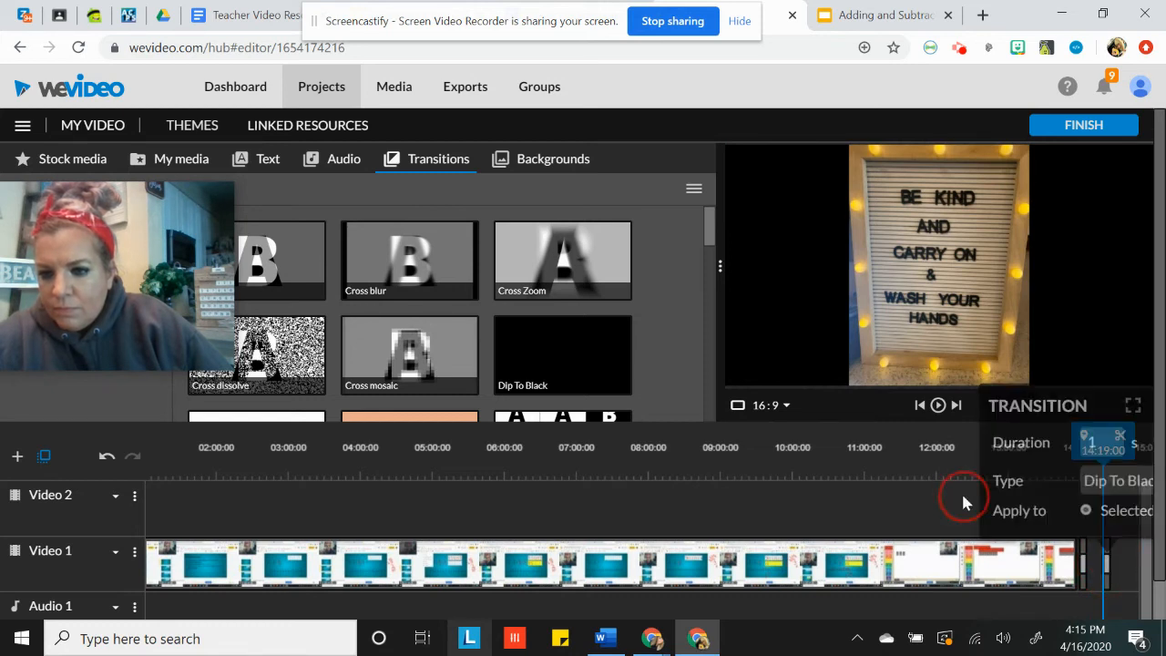
pyautogui.click(1083, 577)
pyautogui.click(939, 405)
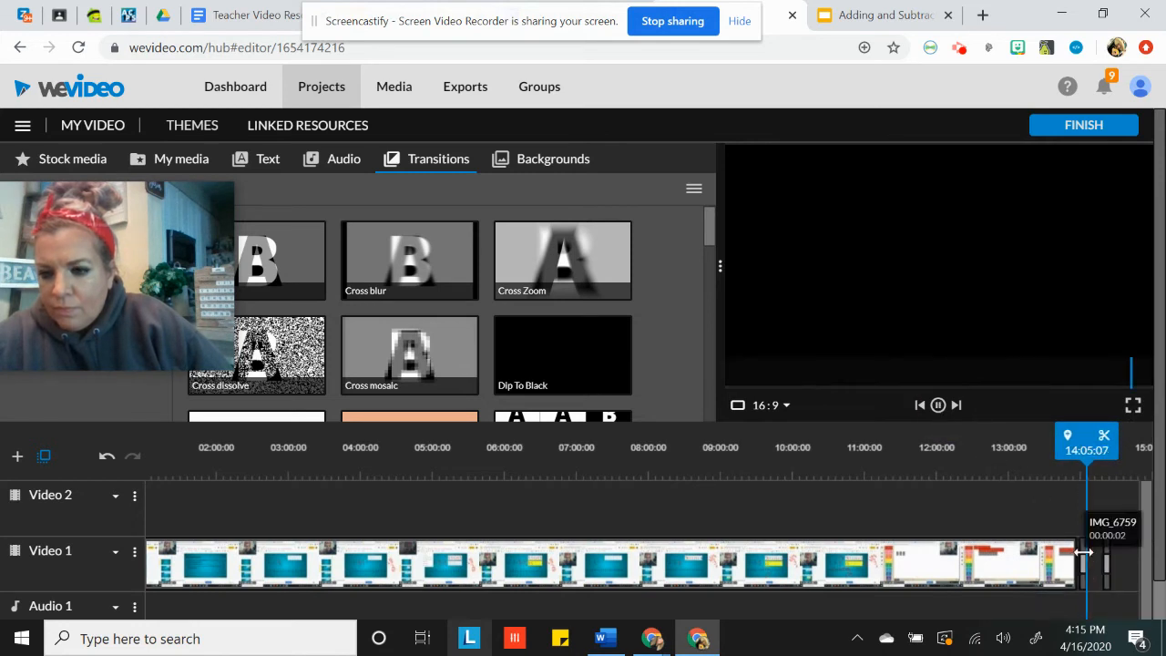
pyautogui.click(938, 404)
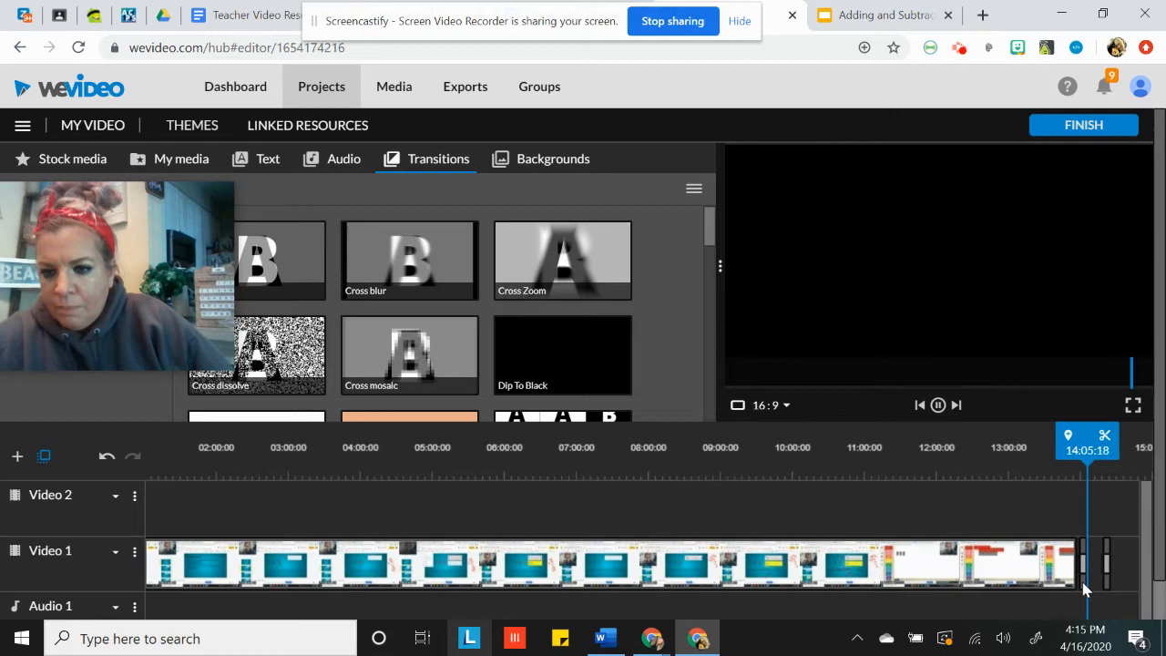
# Insert a new copy of picture IMG_6759 on Video 1 directly after the lesson clip
pyautogui.click(200, 164)
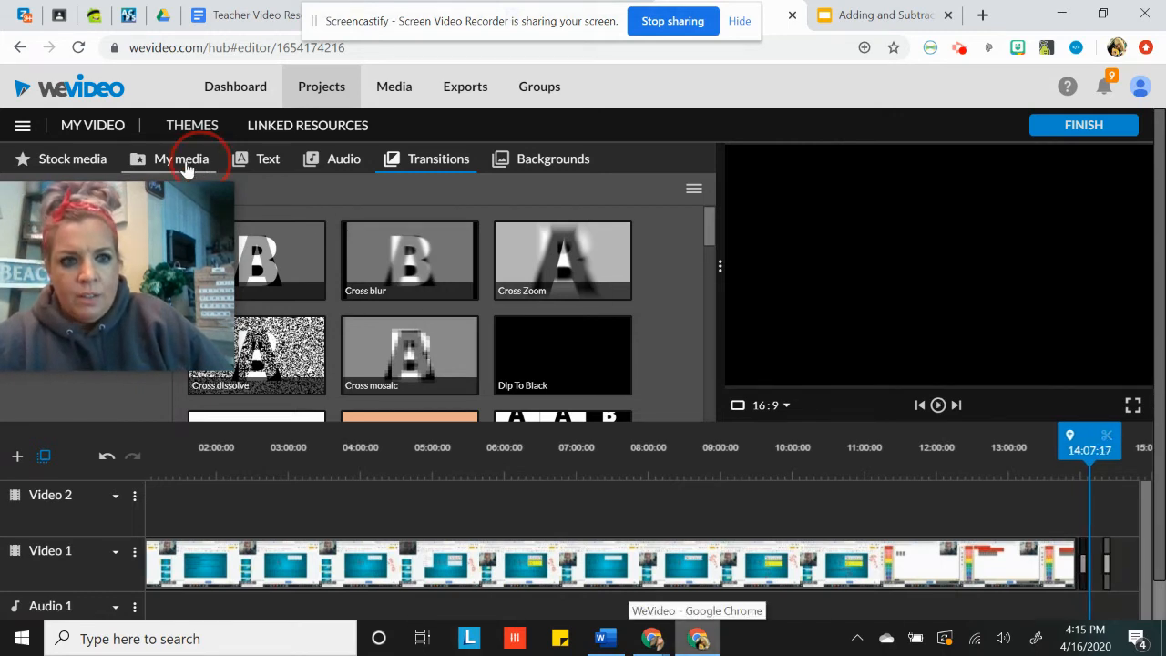
pyautogui.click(188, 164)
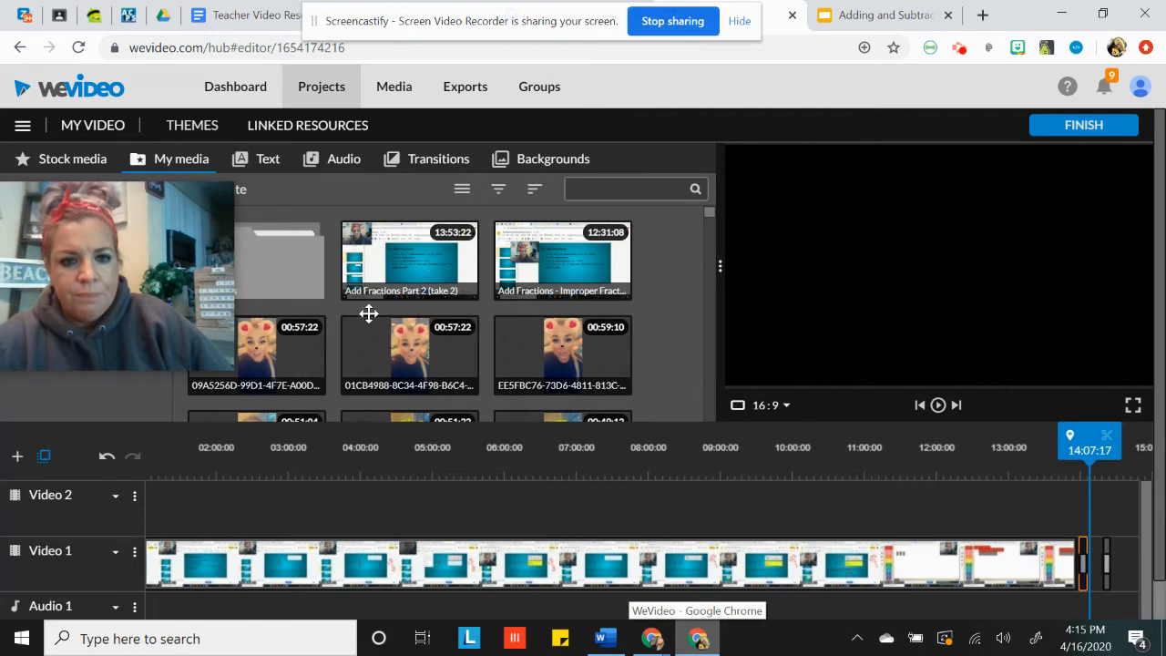
pyautogui.scroll(-10, 365, 309)
pyautogui.scroll(-6, 374, 342)
pyautogui.moveTo(280, 393); pyautogui.dragTo(1108, 577)
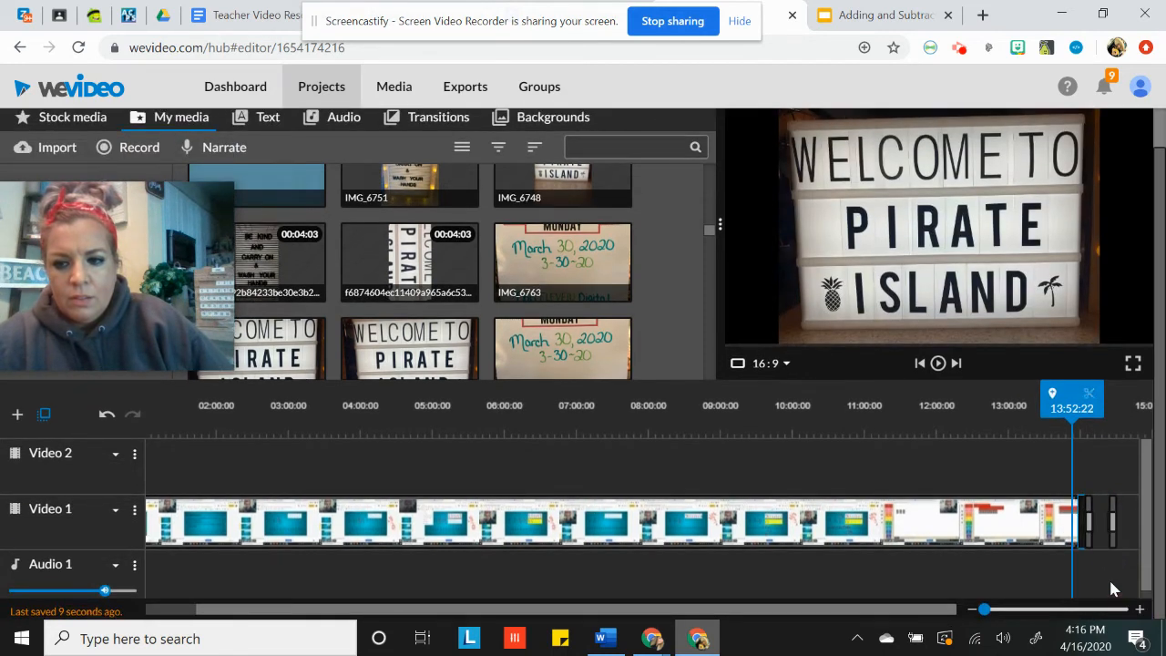
# Delete the trimmed leftover copy of IMG_6759 that follows the new picture on Video 1
pyautogui.click(1092, 541)
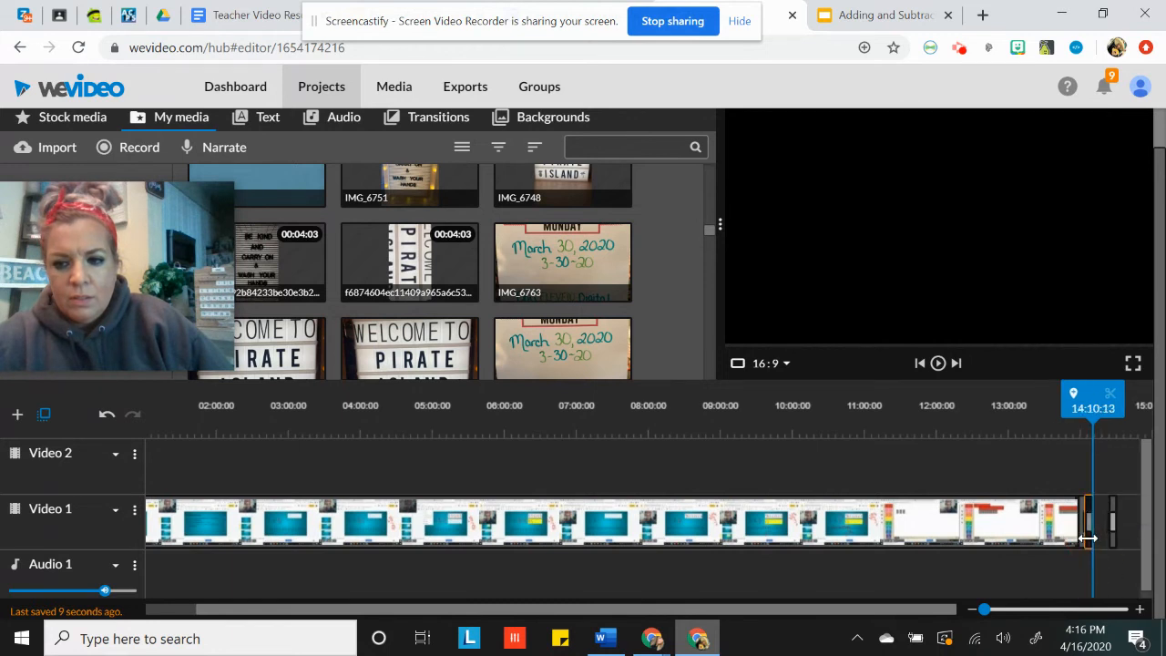
pyautogui.click(1085, 528)
pyautogui.click(1089, 530)
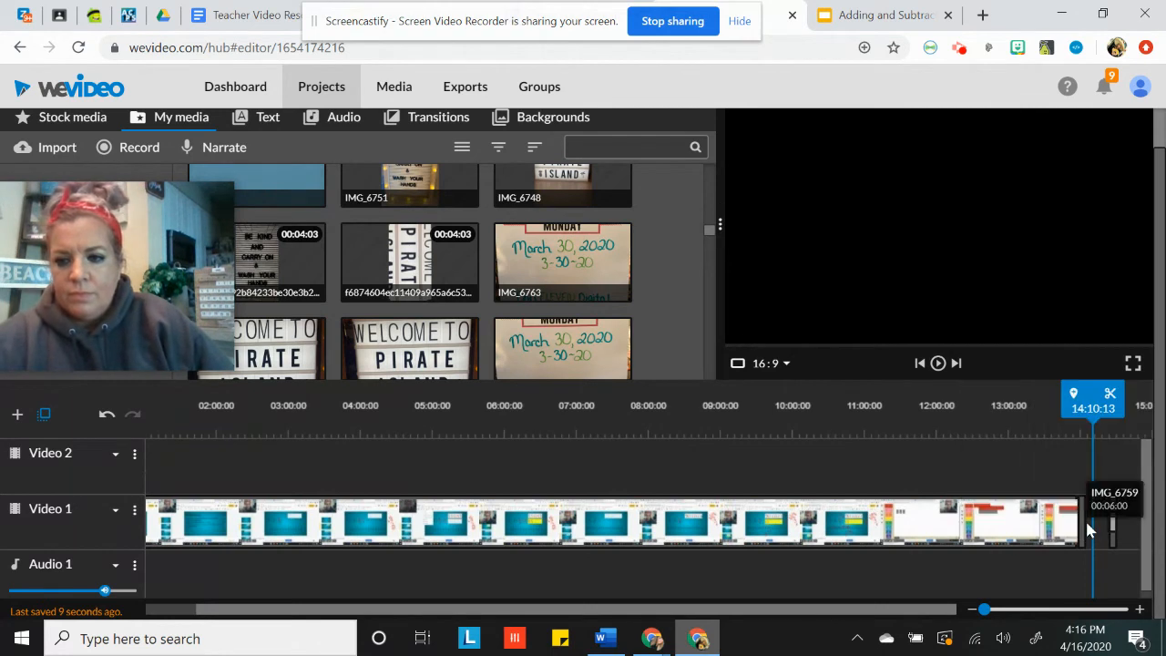
# Add a Curtains transition on Video 1 between the lesson clip and the new picture IMG_6759
pyautogui.moveTo(1085, 530); pyautogui.dragTo(1091, 536)
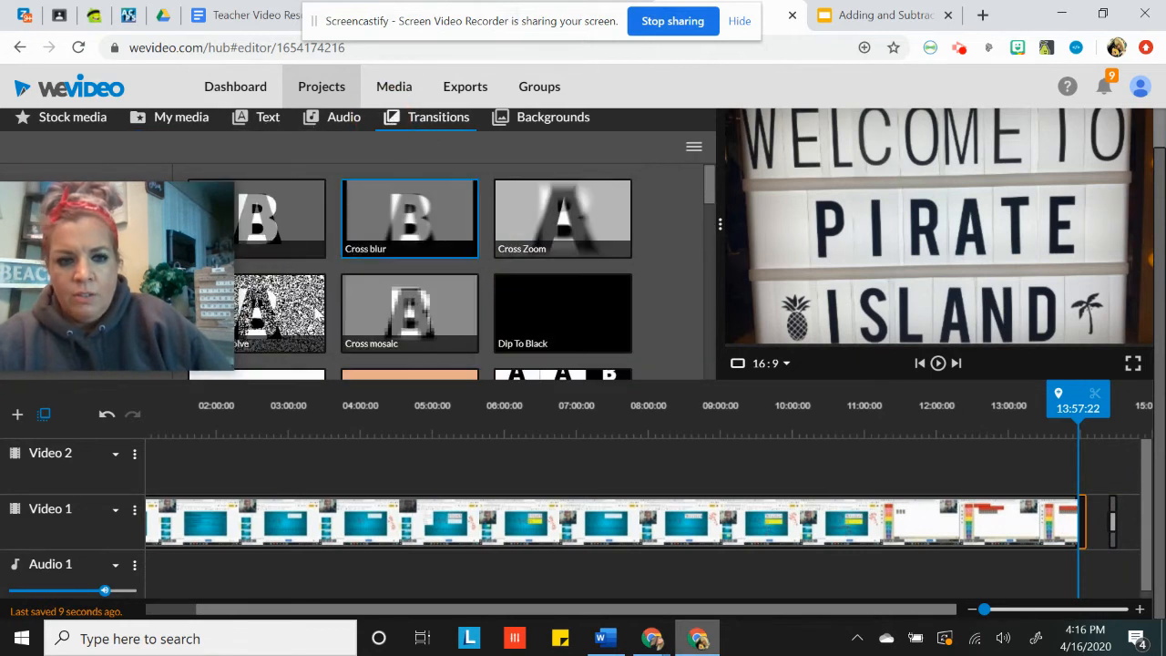
pyautogui.scroll(-5, 312, 307)
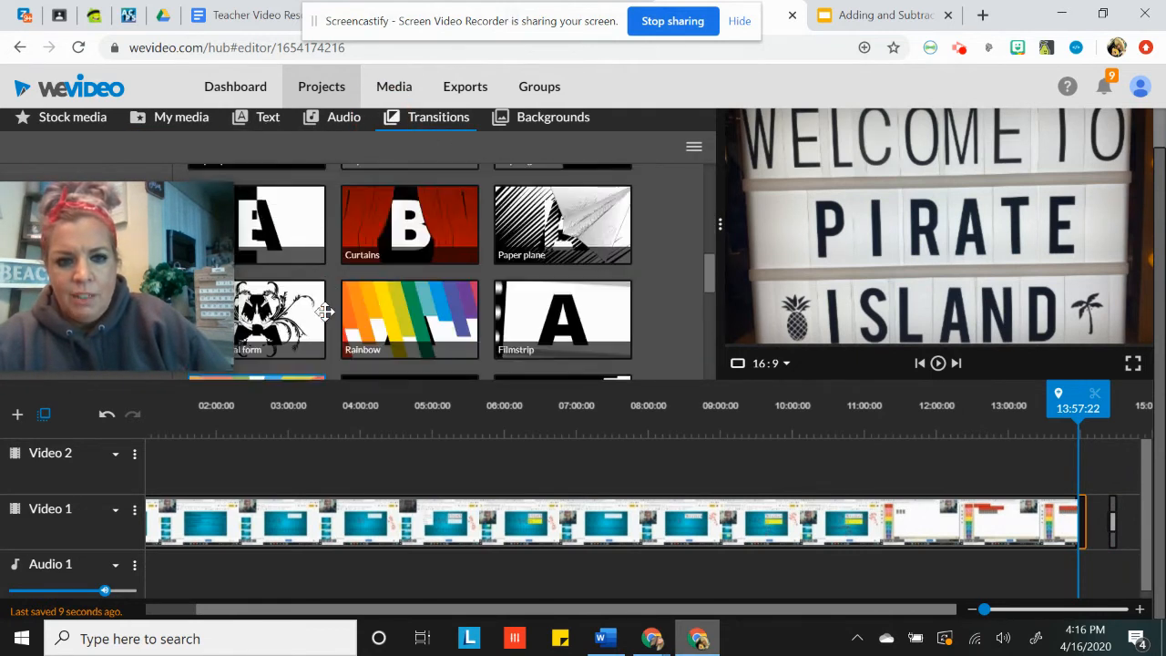
pyautogui.moveTo(382, 246)
pyautogui.mouseDown()
pyautogui.moveTo(539, 222)
pyautogui.moveTo(1080, 528)
pyautogui.mouseUp()
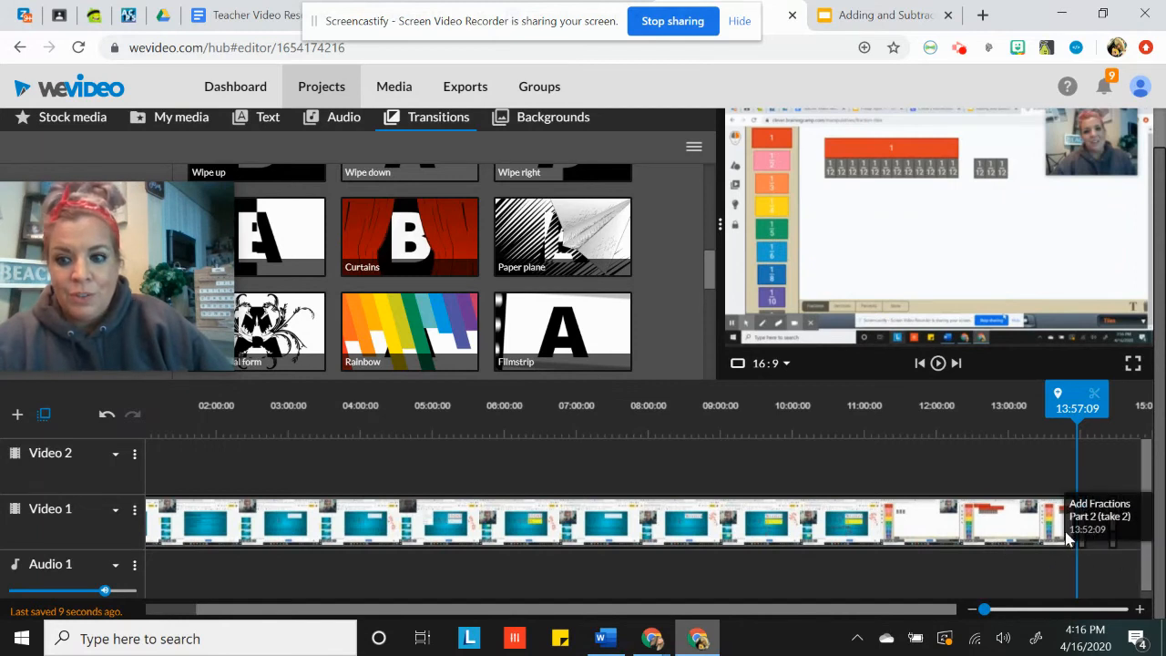
# Preview the transition from the end of the lesson clip into picture IMG_6759
pyautogui.click(1065, 535)
pyautogui.click(1077, 524)
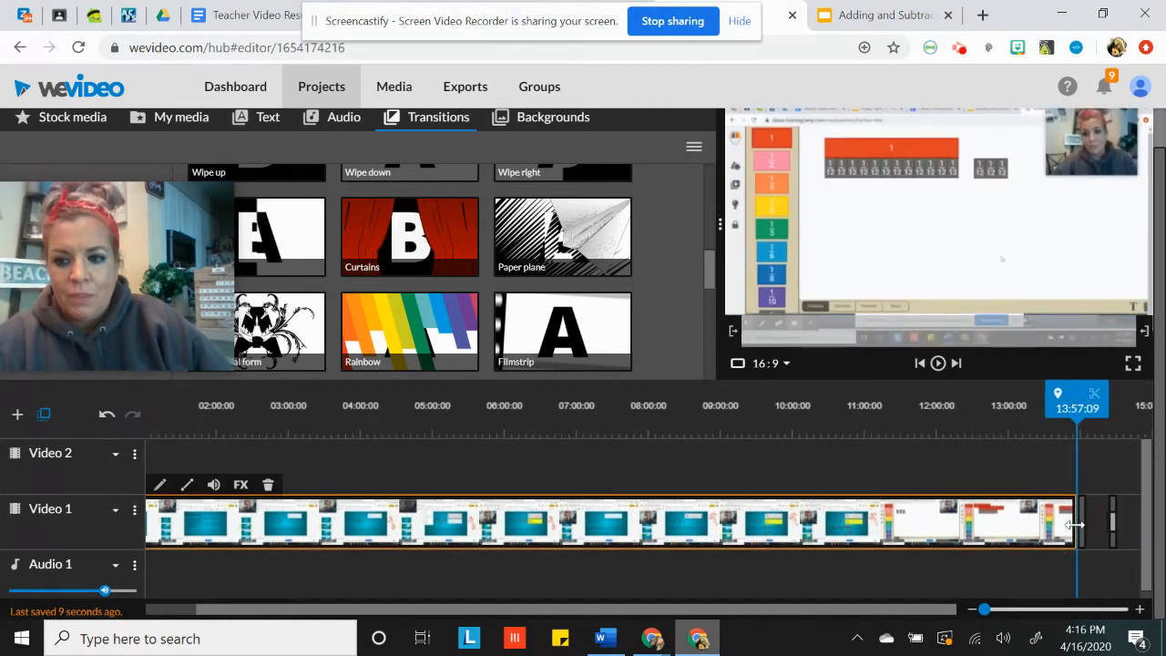
pyautogui.click(938, 365)
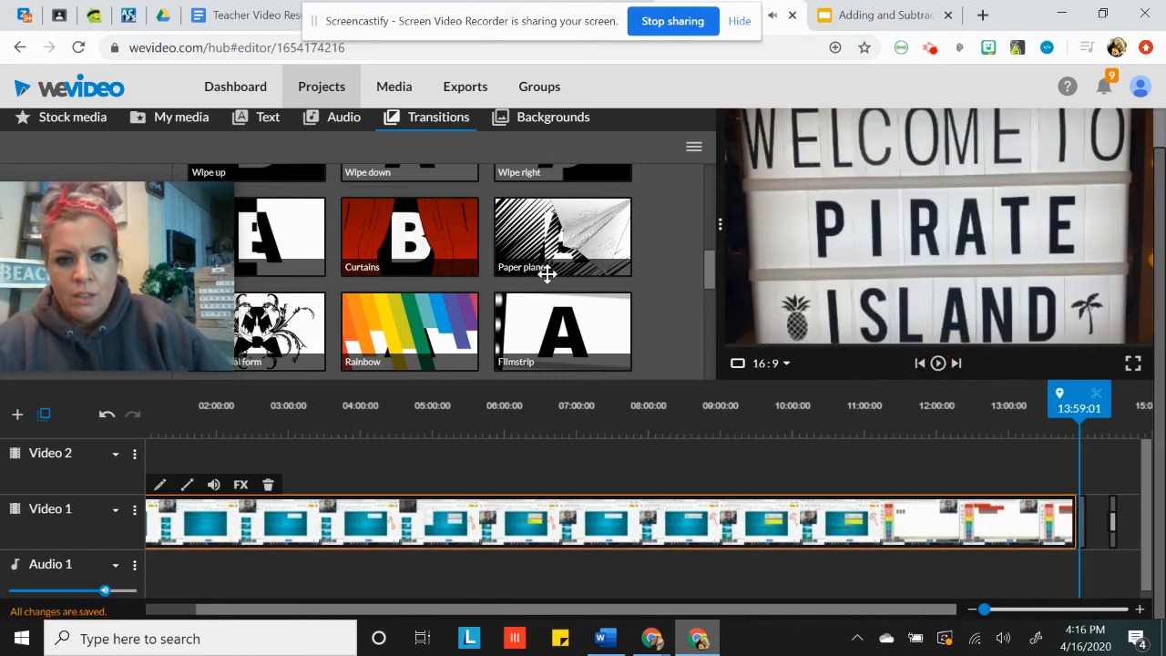
# Add a Dip To Black transition on Video 1 at the end of the new picture IMG_6759
pyautogui.scroll(1, 286, 308)
pyautogui.scroll(-4, 286, 308)
pyautogui.moveTo(524, 318)
pyautogui.mouseDown()
pyautogui.moveTo(775, 340)
pyautogui.moveTo(1123, 524)
pyautogui.moveTo(1100, 523)
pyautogui.moveTo(1111, 525)
pyautogui.mouseUp()
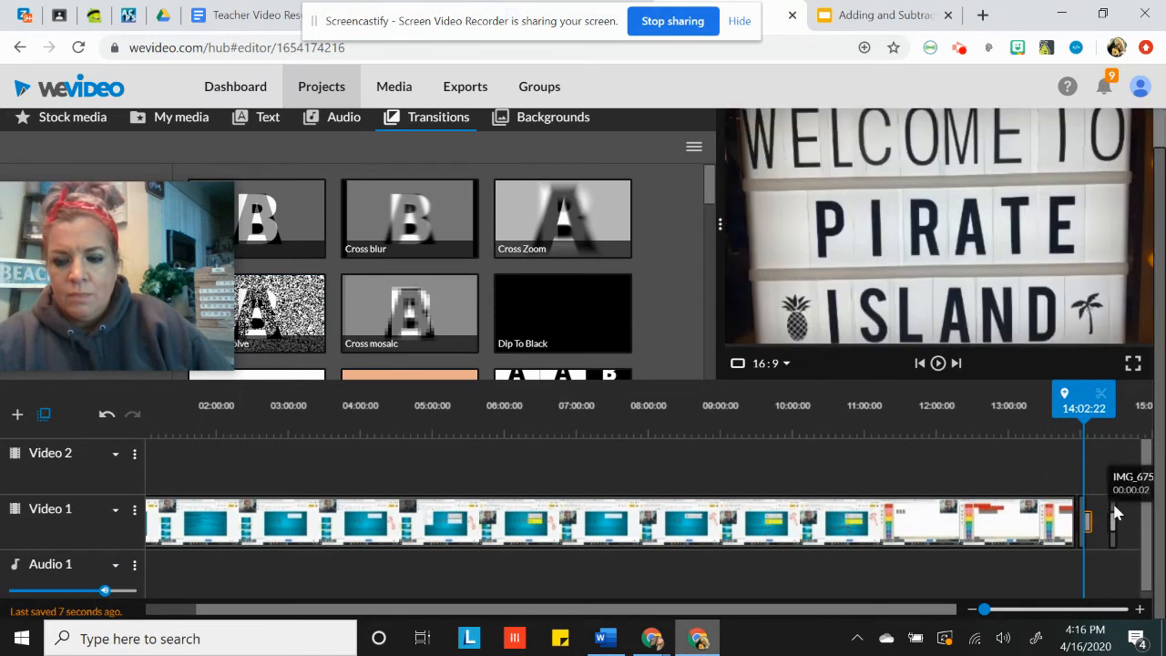
# Delete the stray short picture clip left at the far end of Video 1
pyautogui.scroll(1, 383, 286)
pyautogui.click(1114, 547)
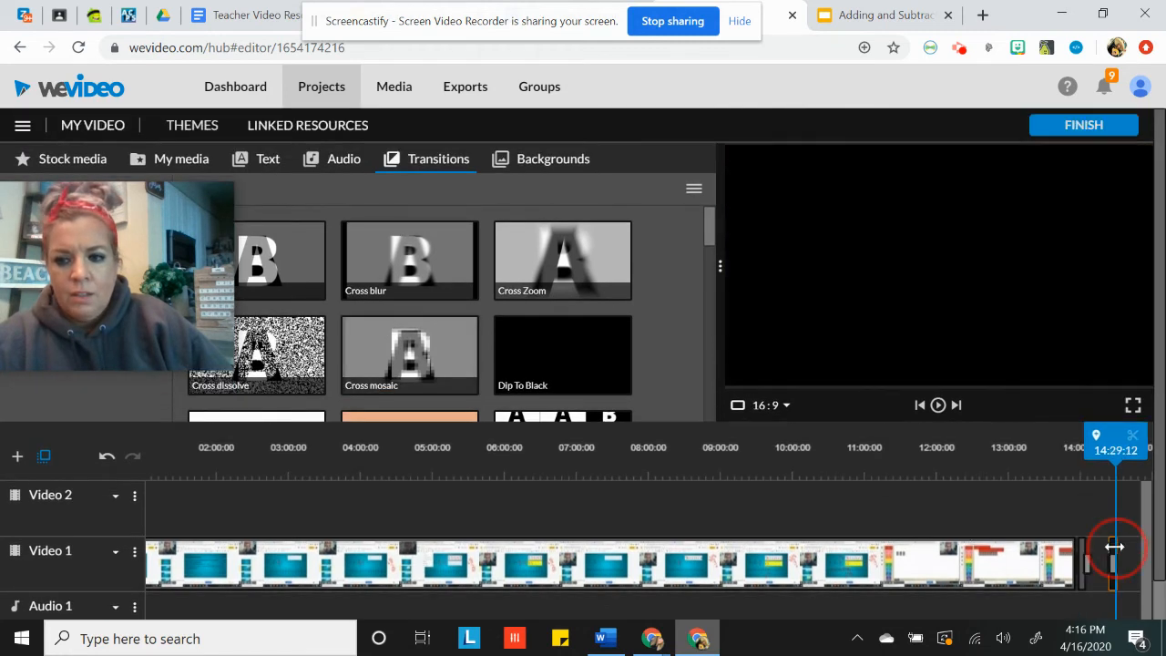
pyautogui.press('Delete')
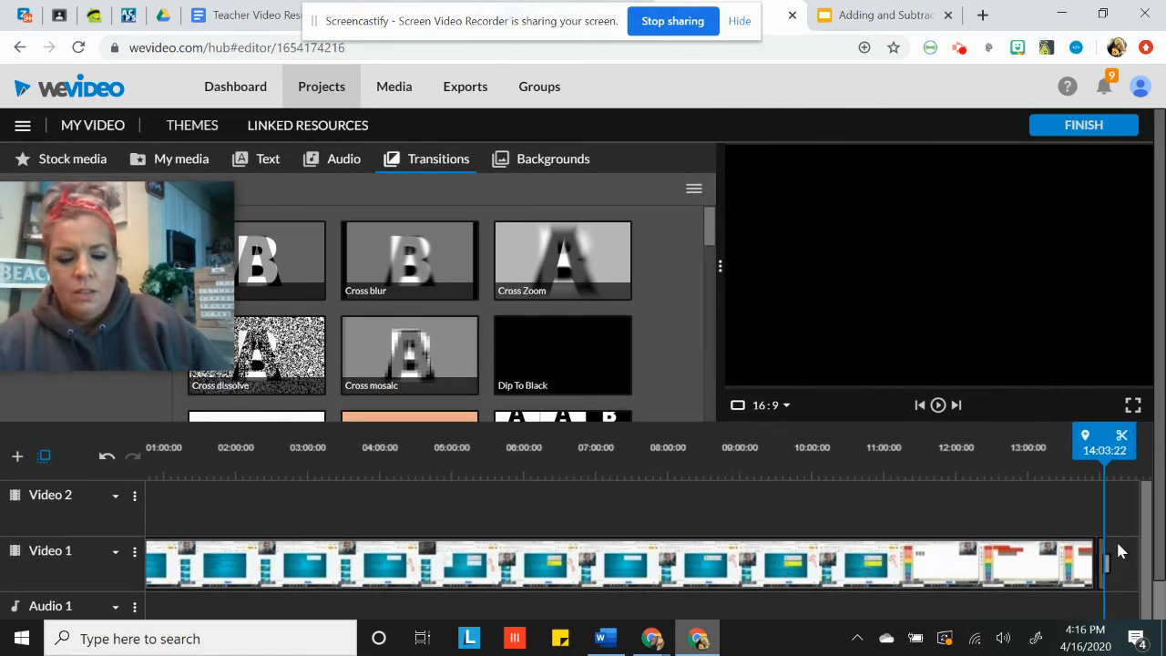
# Insert picture IMG_6751, the lit "Be kind and carry on" sign, at the end of Video 1
pyautogui.click(193, 156)
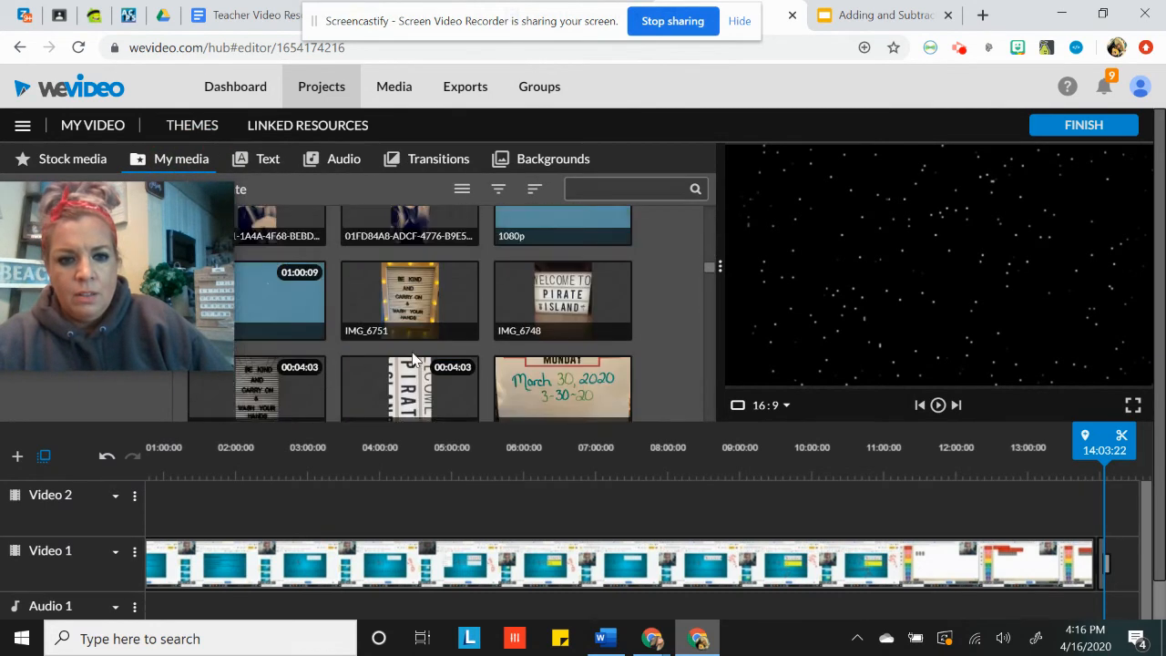
pyautogui.click(439, 232)
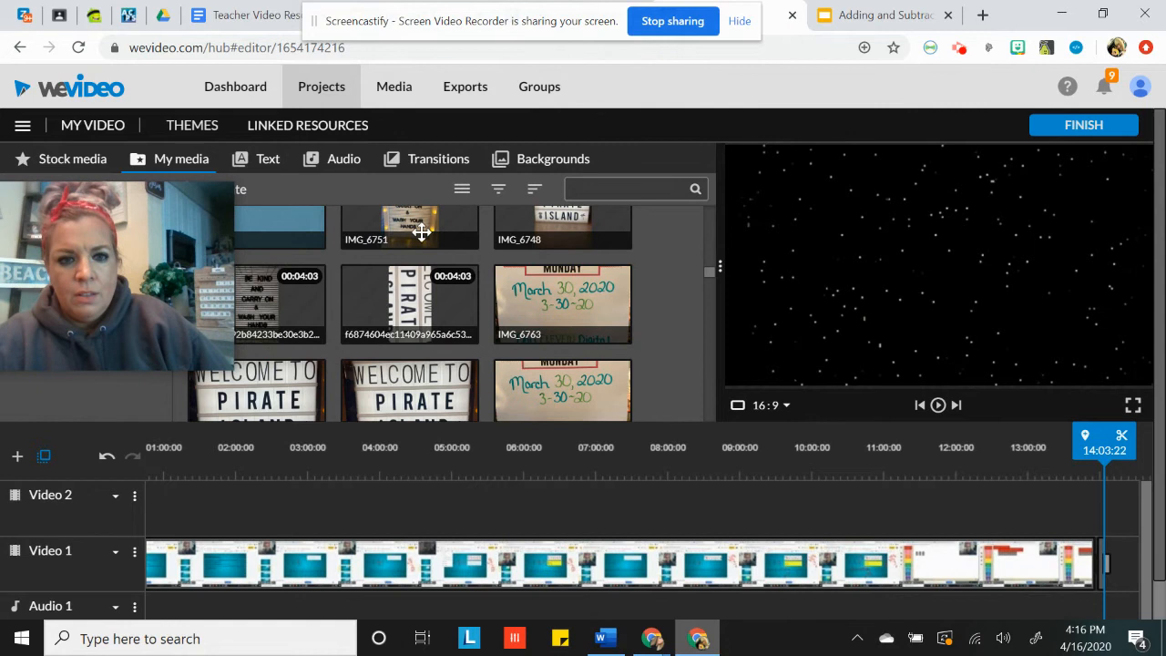
pyautogui.click(1136, 561)
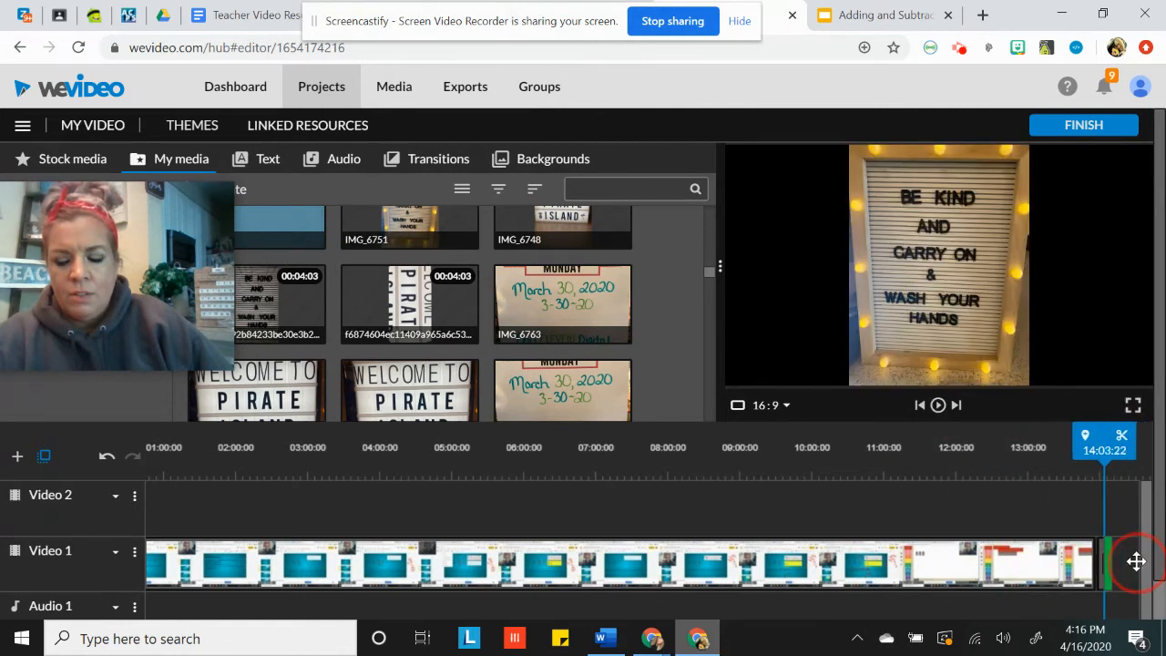
pyautogui.moveTo(1139, 568); pyautogui.dragTo(1137, 568)
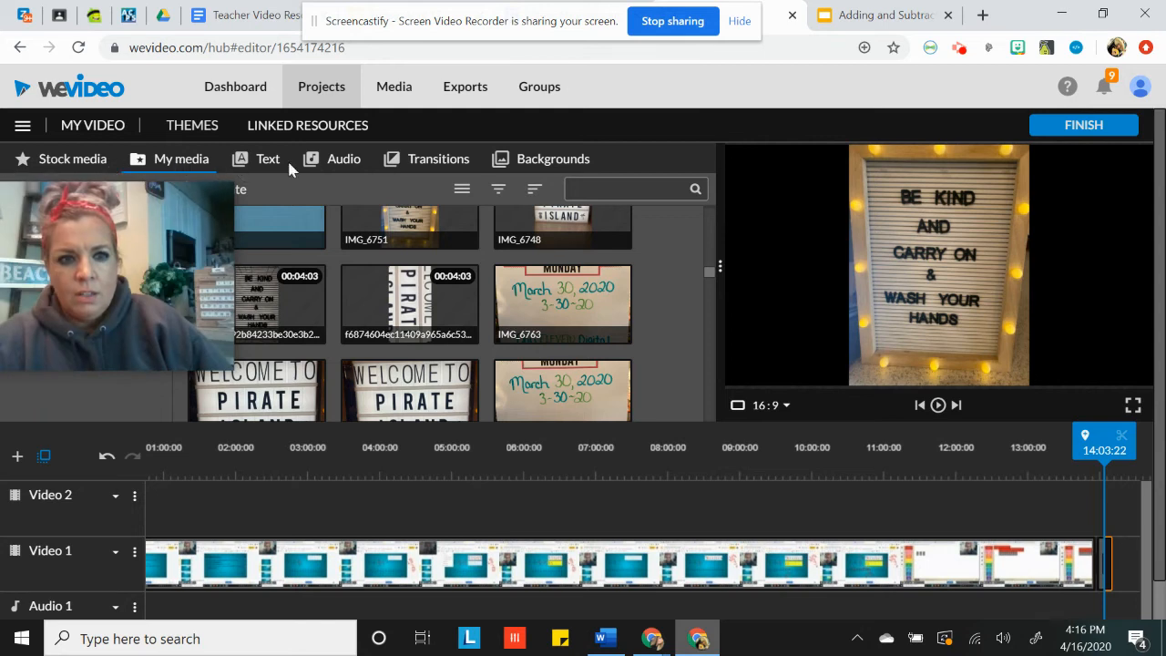
# Add a Dip To Black transition after picture IMG_6751 at the end of Video 1
pyautogui.click(410, 157)
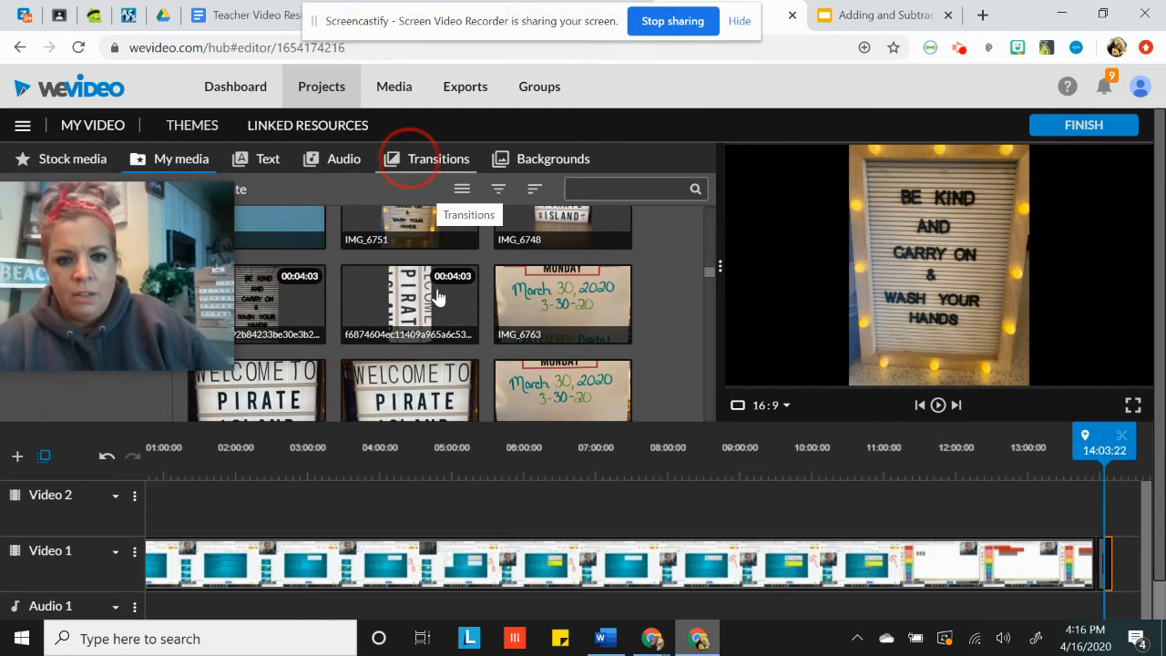
pyautogui.moveTo(588, 348); pyautogui.dragTo(1139, 559)
pyautogui.moveTo(628, 346); pyautogui.dragTo(1132, 546)
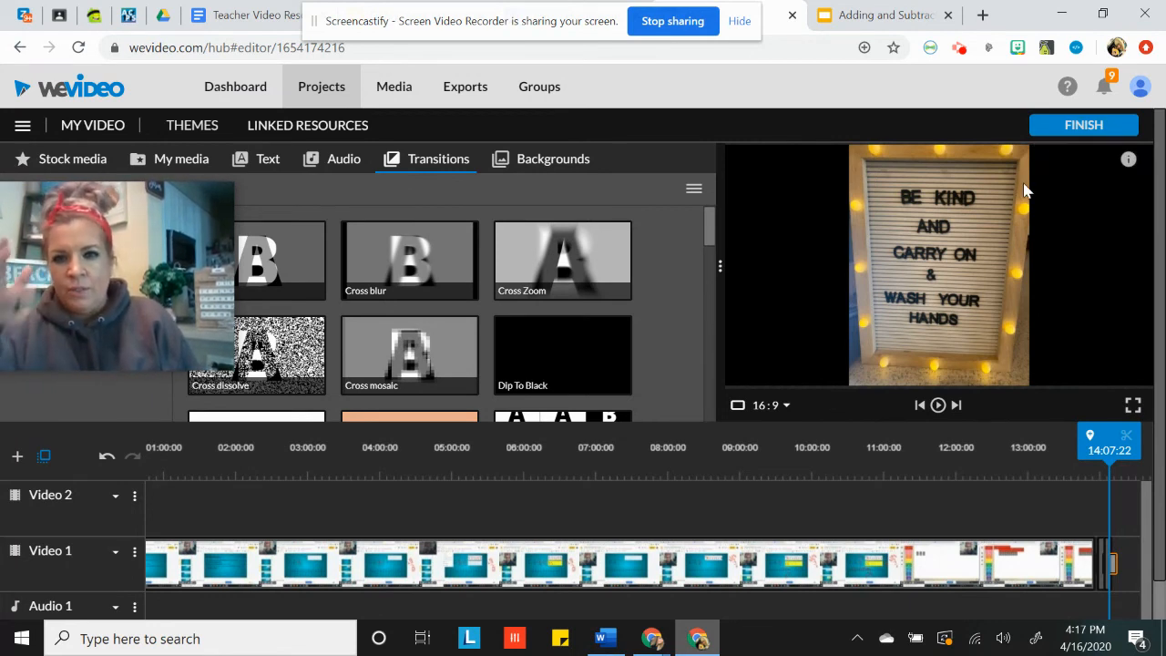
# Finish the edit and set the export title to "Add Fractions Part 2 - April 16, 2020"
pyautogui.click(1080, 124)
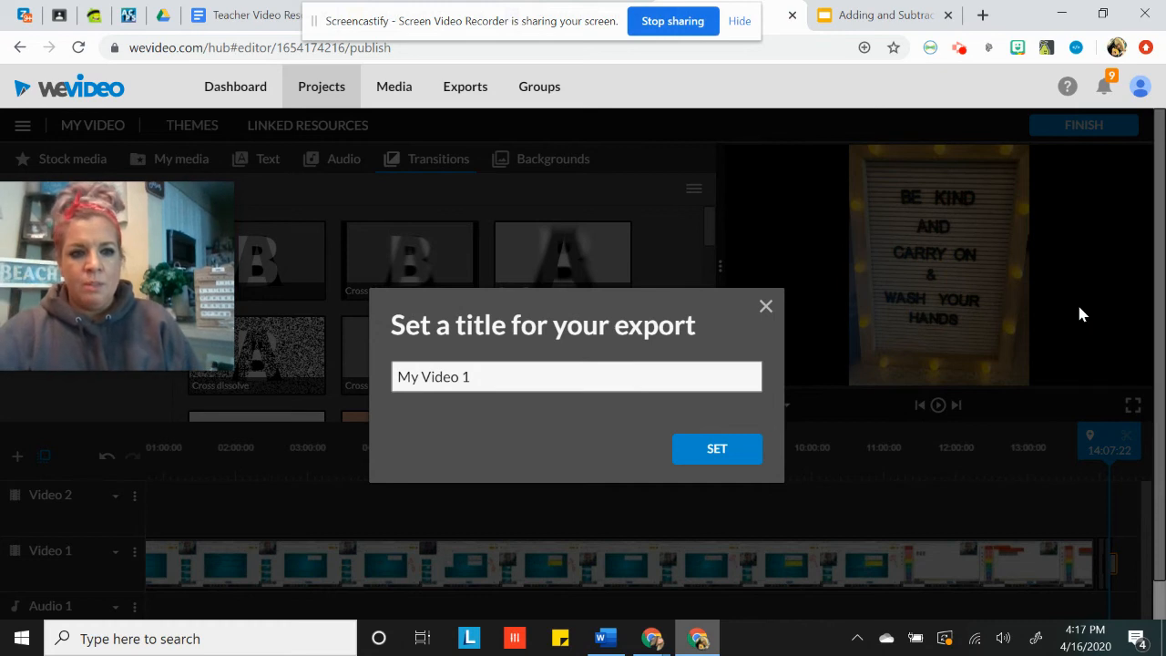
pyautogui.moveTo(554, 376); pyautogui.dragTo(364, 378)
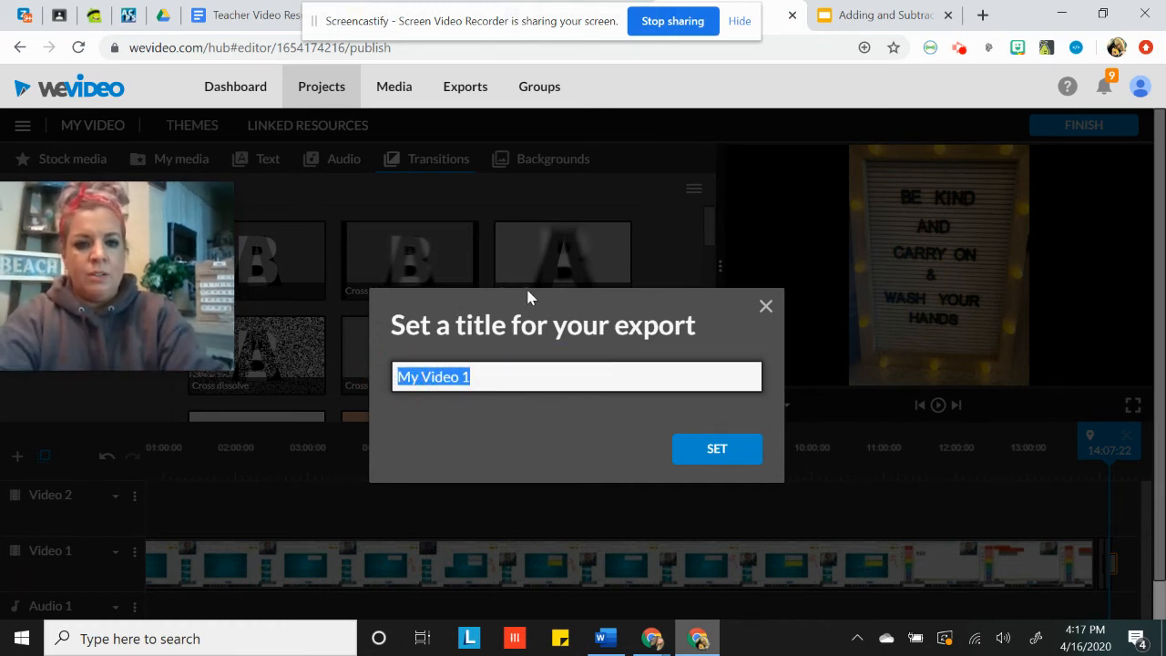
pyautogui.write('Add Fractions Part 2 A')
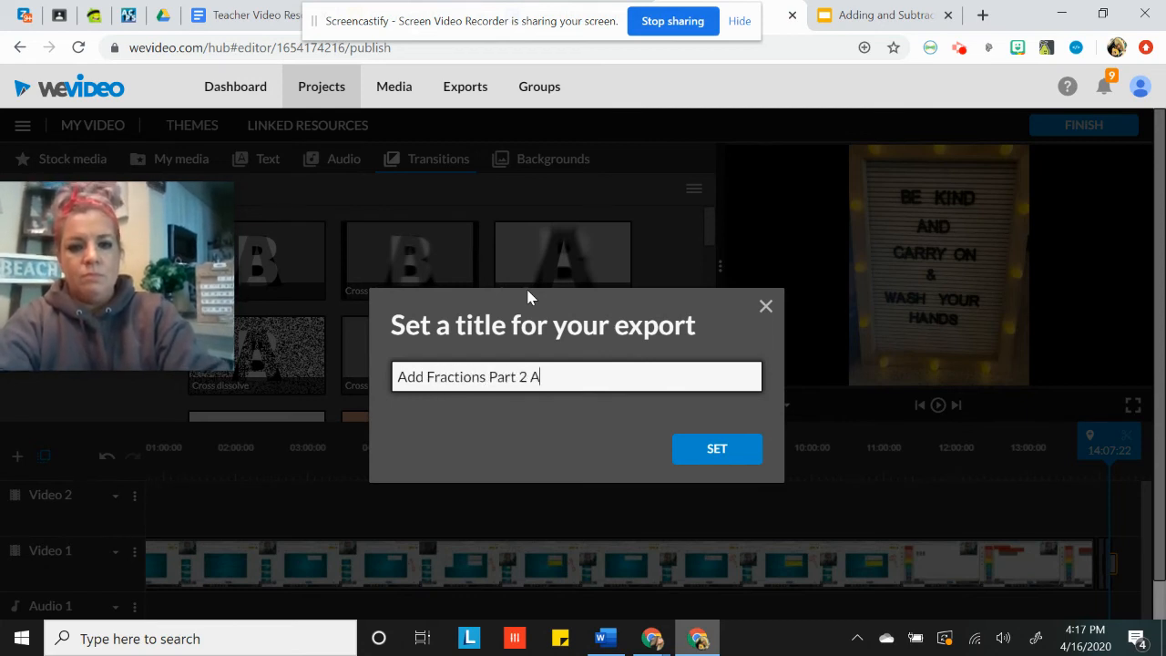
pyautogui.write('pril 16, 2020')
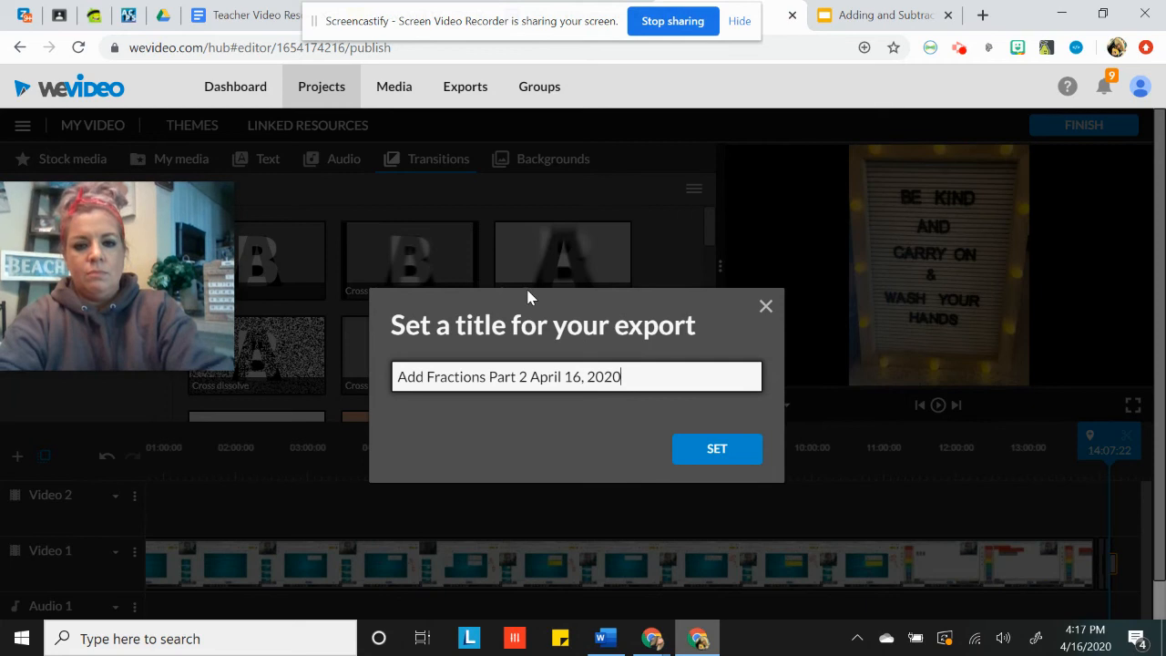
pyautogui.click(536, 378)
pyautogui.write('-')
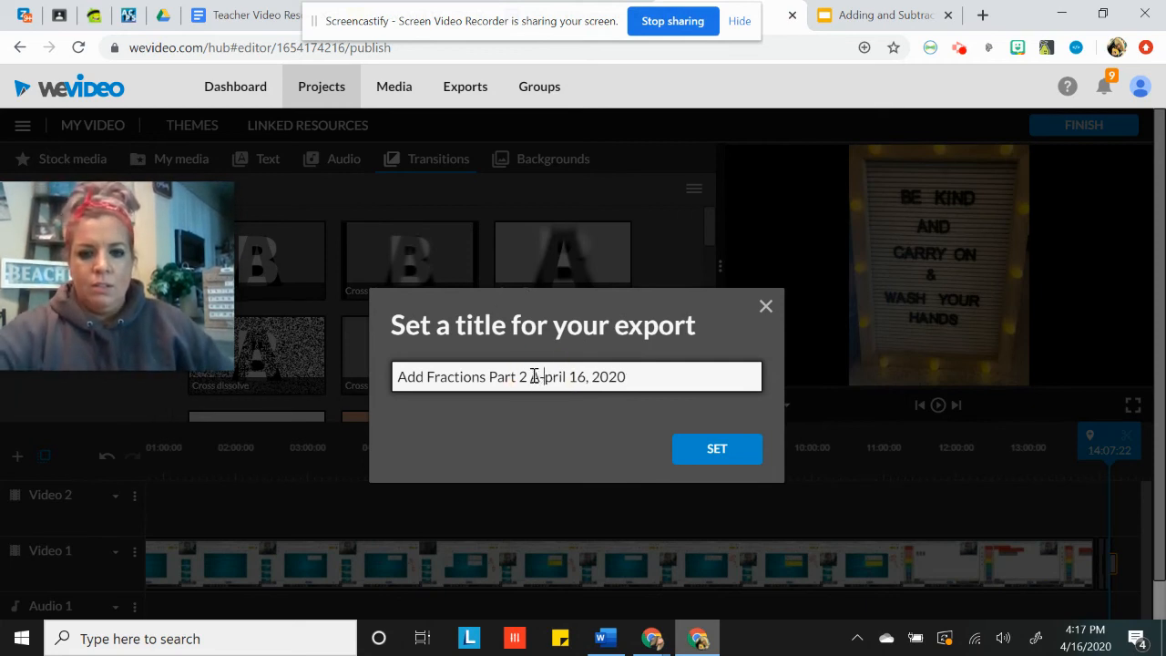
pyautogui.press('BackSpace')
pyautogui.press('BackSpace')
pyautogui.write('-')
pyautogui.click(720, 452)
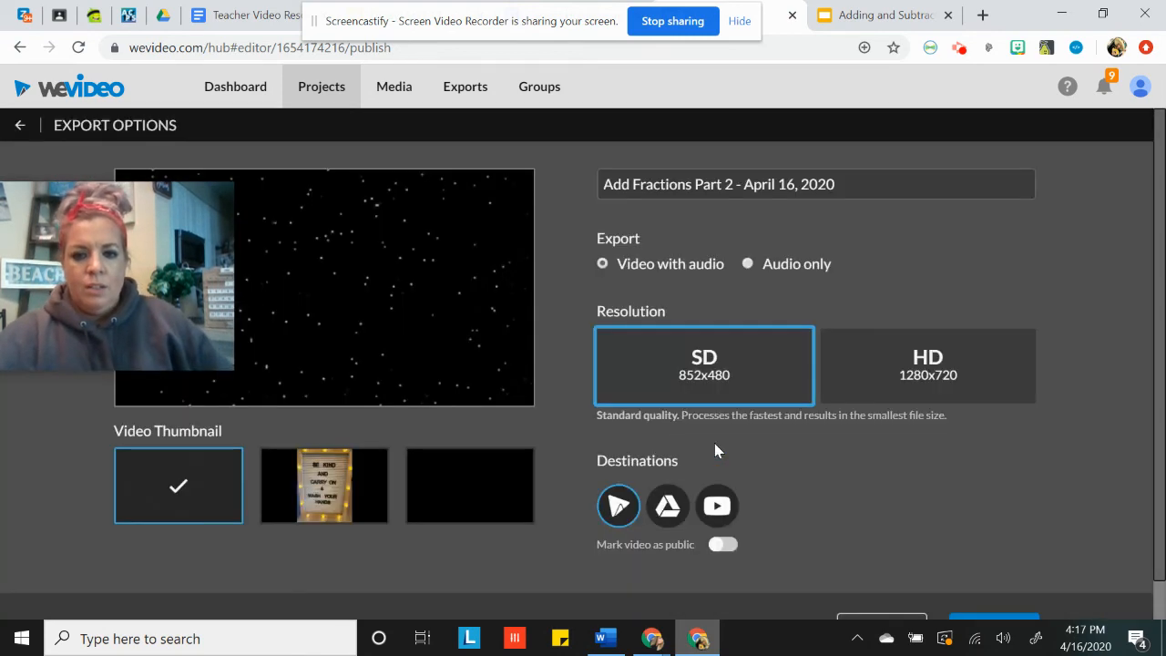
# Export the video as public in HD 1280x720, with Google Drive and YouTube added as destinations
pyautogui.click(865, 381)
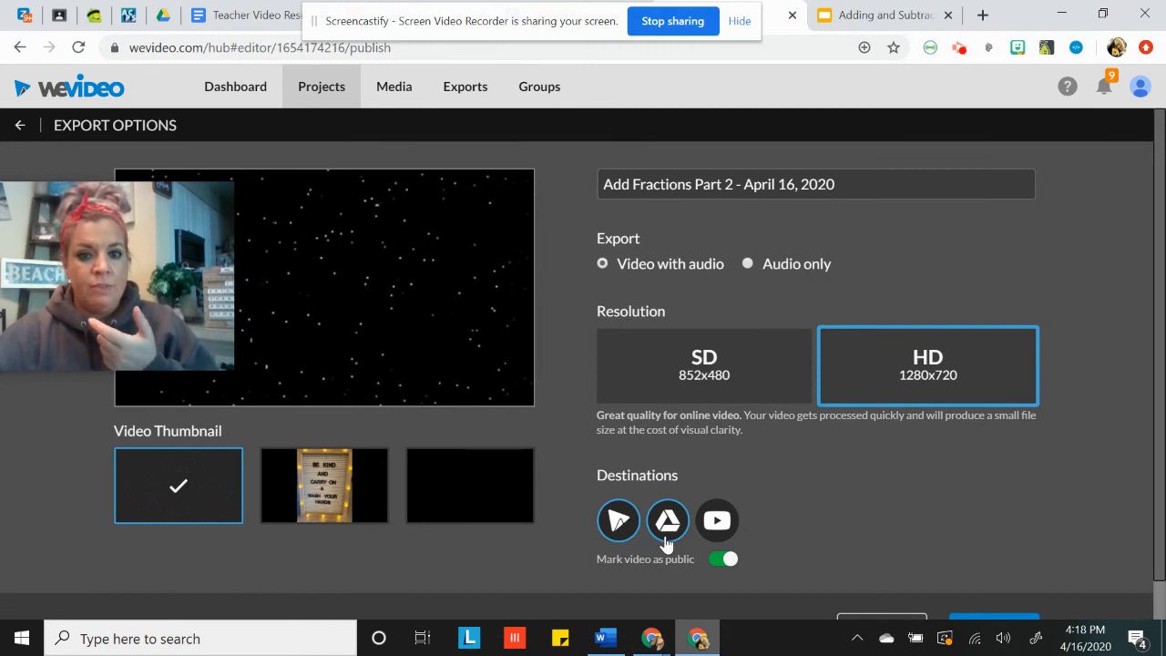
pyautogui.click(716, 522)
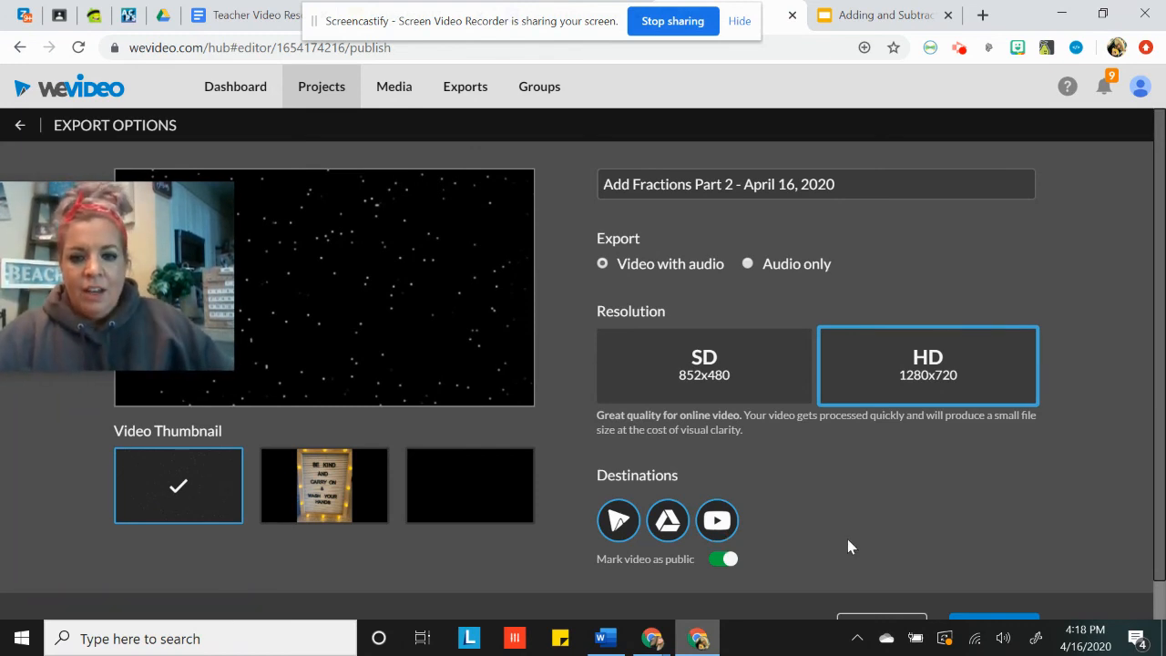
pyautogui.scroll(-1, 847, 547)
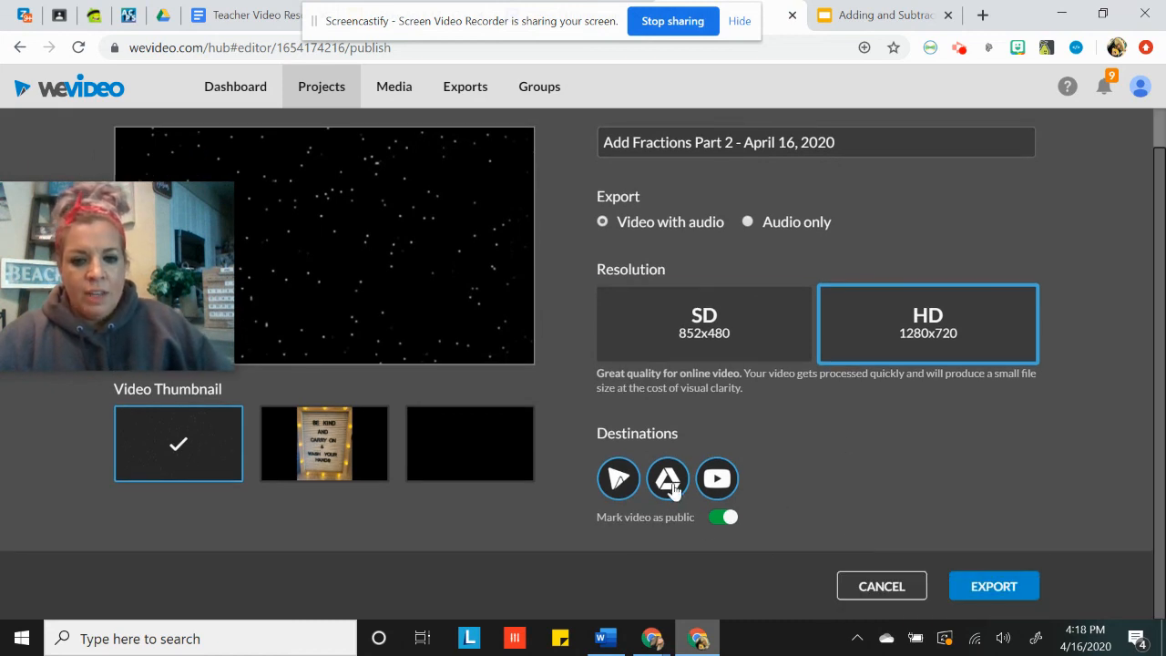
pyautogui.click(980, 592)
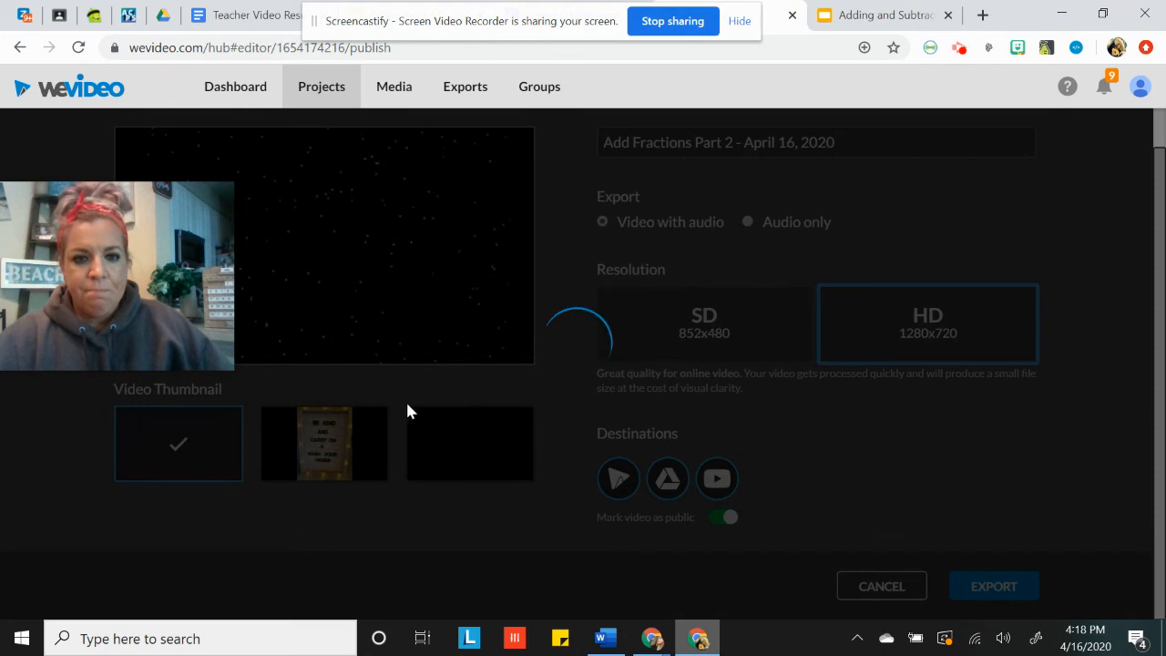